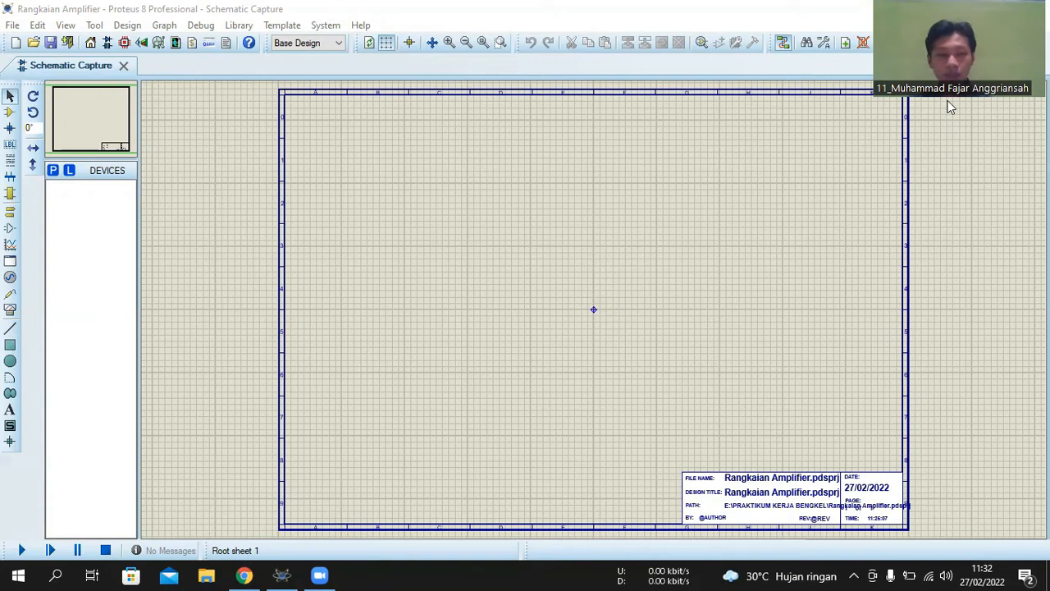
- Search the device library for IC LM386 and add the LM386 audio amplifier to the project's device list
{"action": "left_click", "coordinate": [54, 171]}
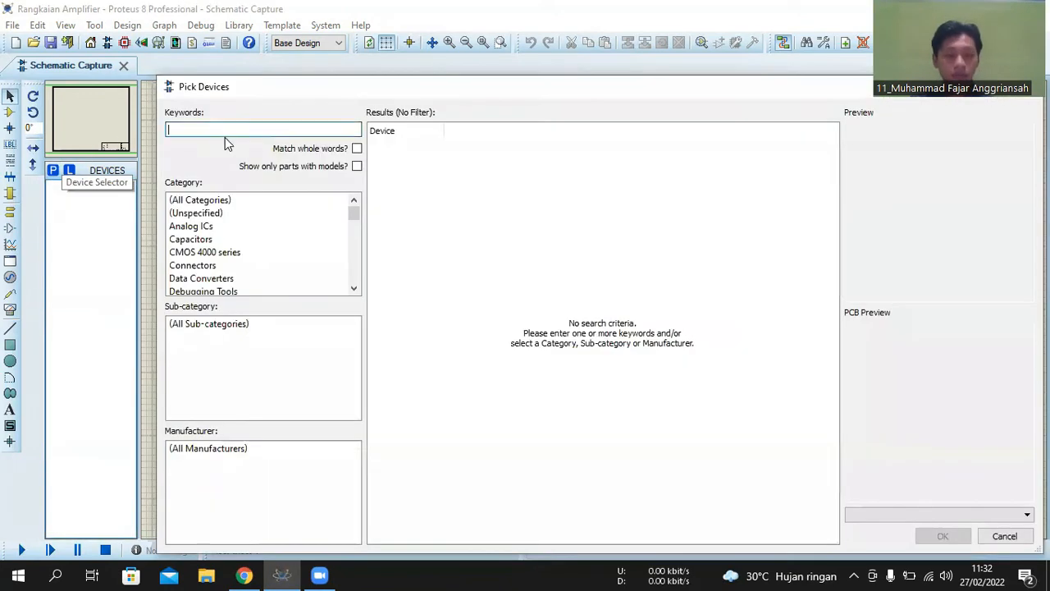
{"action": "type", "text": "ic"}
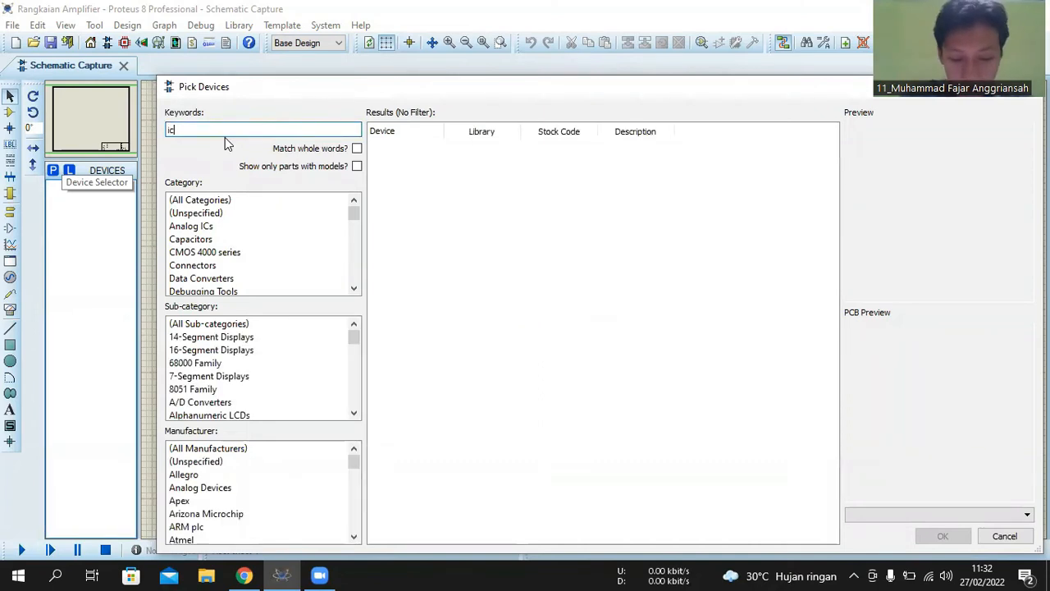
{"action": "key", "text": "BackSpace"}
{"action": "key", "text": "BackSpace"}
{"action": "type", "text": "IC "}
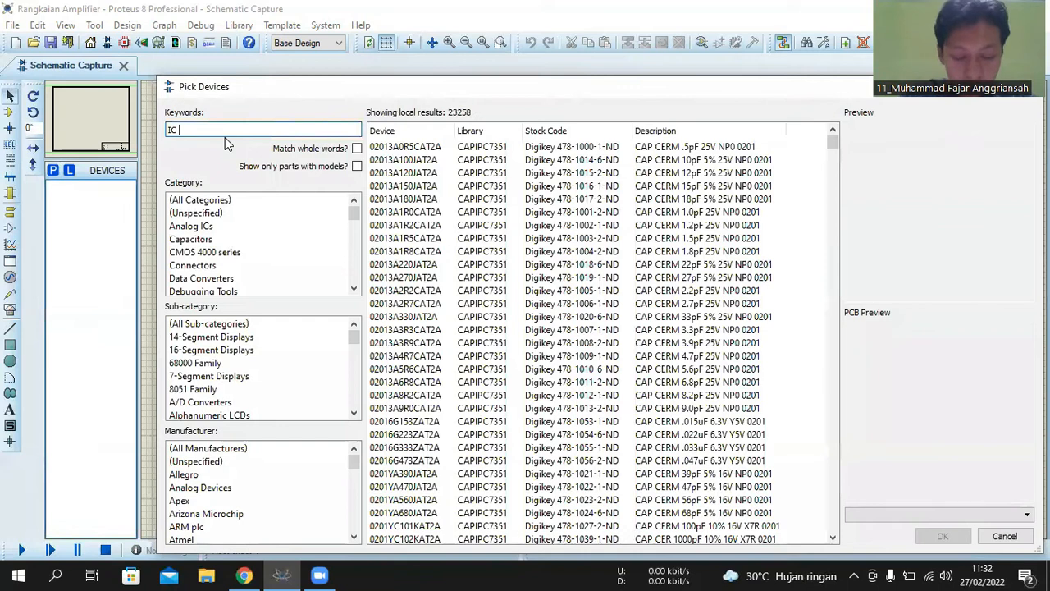
{"action": "type", "text": "LM386"}
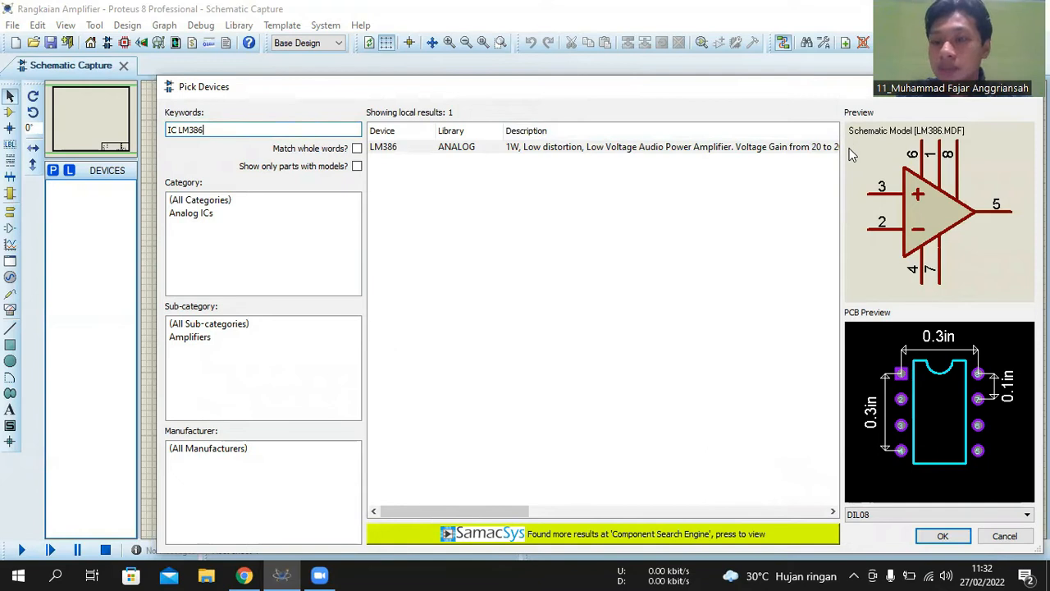
{"action": "key", "text": "Return"}
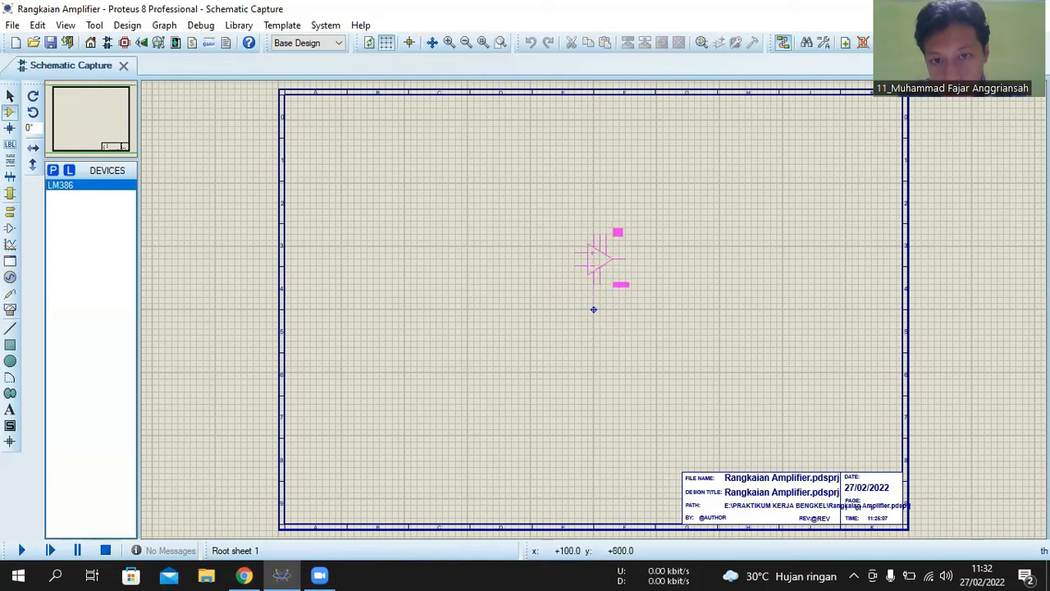
- Place the LM386 amplifier near the centre of the schematic sheet, just above the origin marker
{"action": "left_click", "coordinate": [598, 261]}
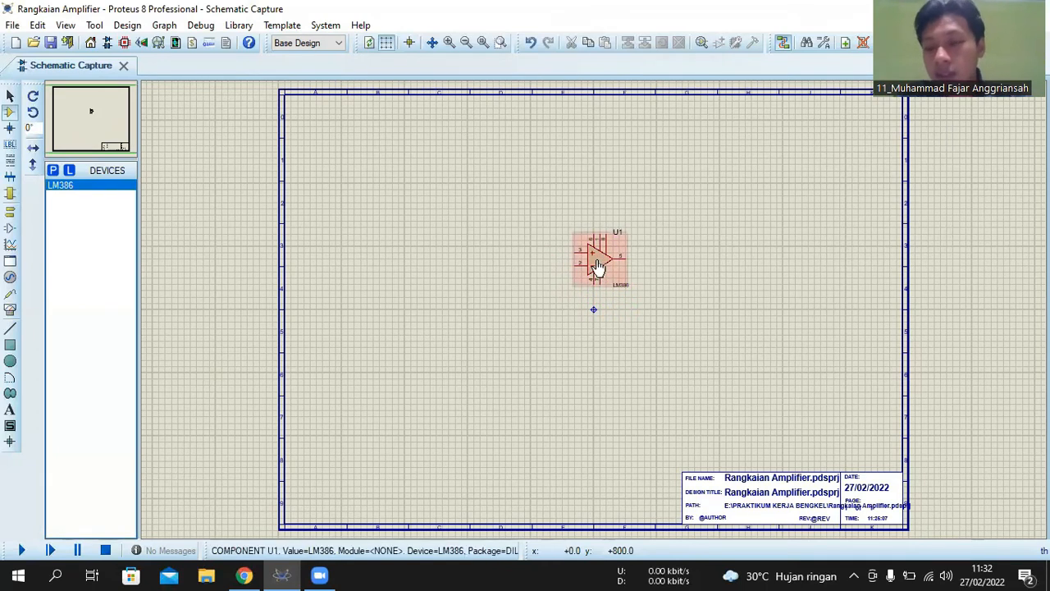
{"action": "scroll", "coordinate": [593, 300], "scroll_direction": "up", "scroll_amount": 4}
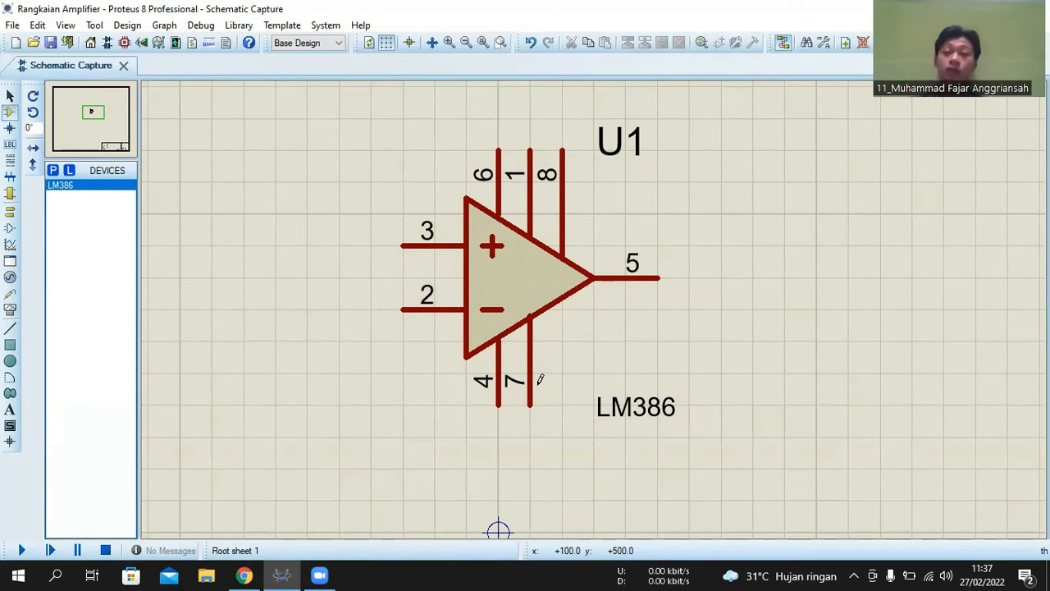
{"action": "scroll", "coordinate": [471, 232], "scroll_direction": "down", "scroll_amount": 2}
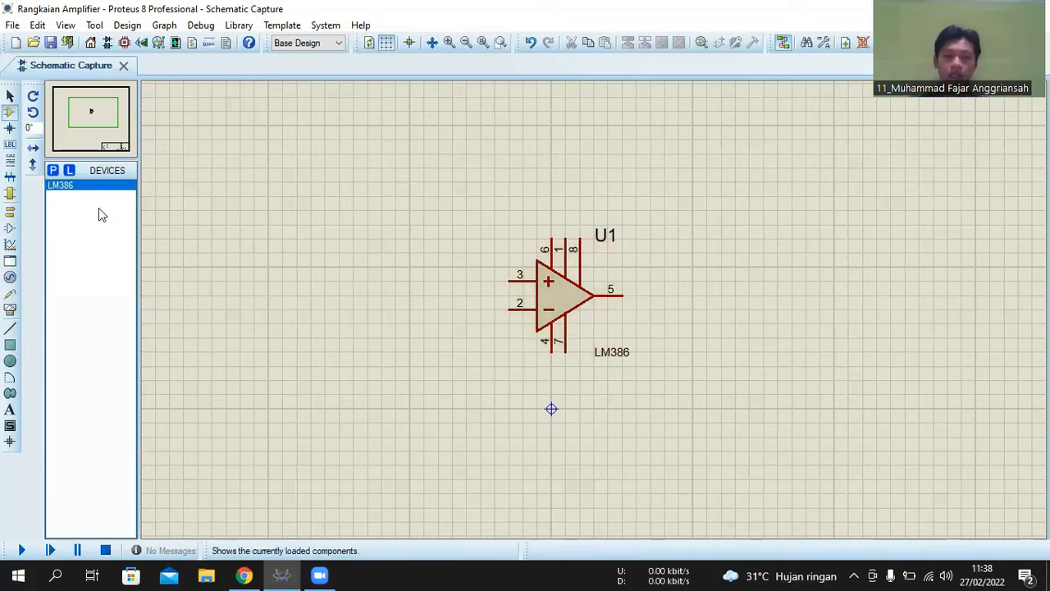
- Add the generic non-electrolytic capacitor CAP and the electrolytic capacitor CAP-ELEC to the device list
{"action": "left_click", "coordinate": [52, 170]}
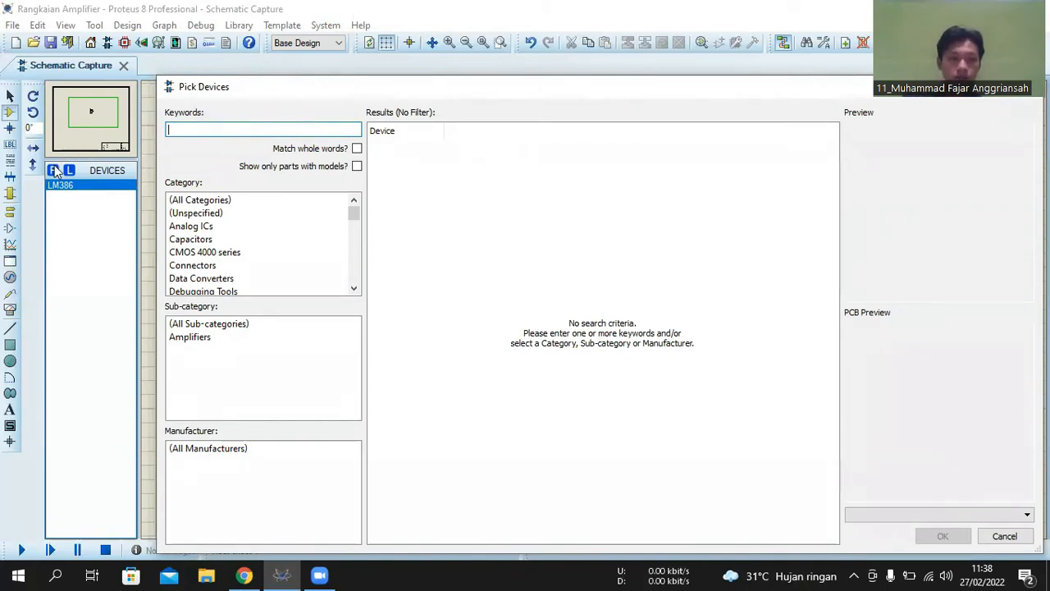
{"action": "type", "text": "CAP"}
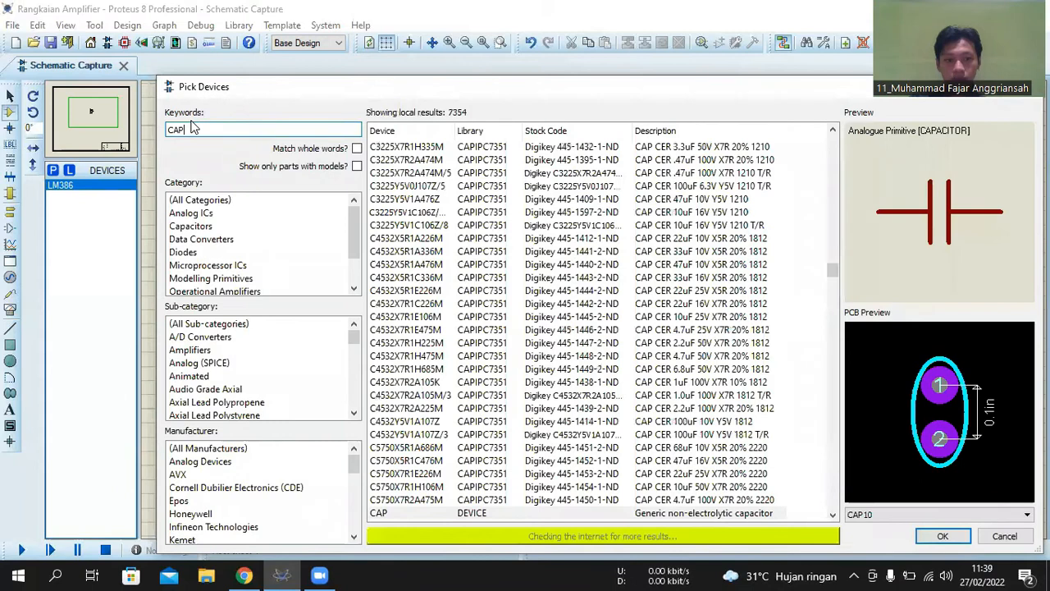
{"action": "key", "text": "Return"}
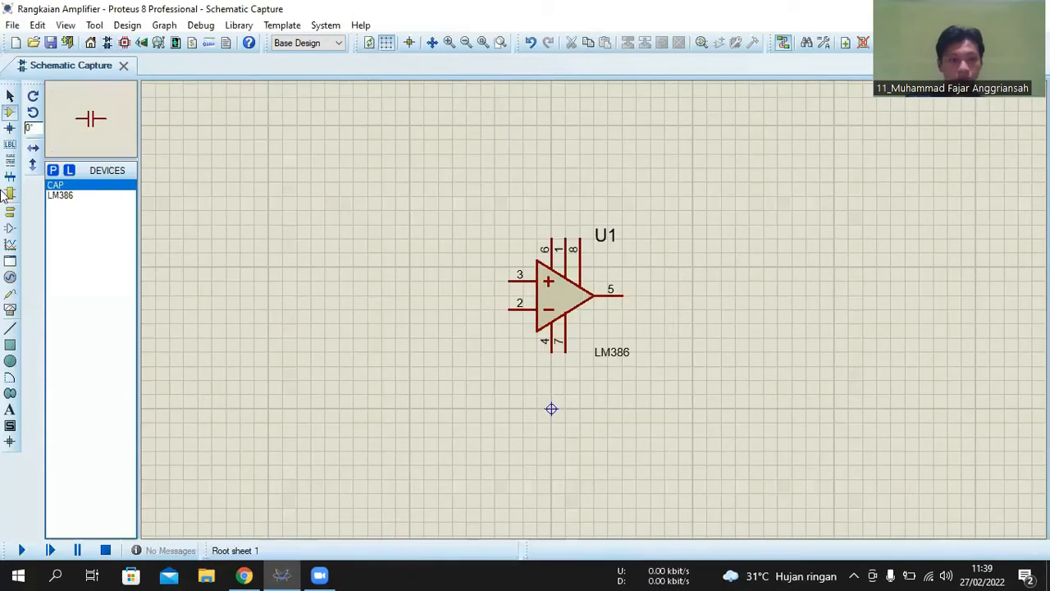
{"action": "left_click", "coordinate": [54, 170]}
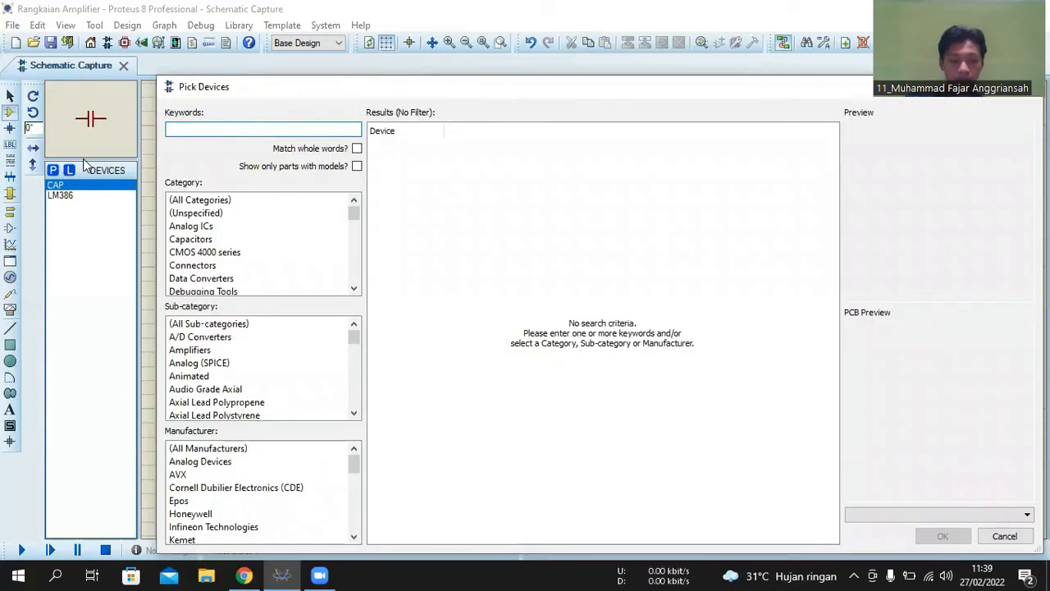
{"action": "type", "text": "CAP"}
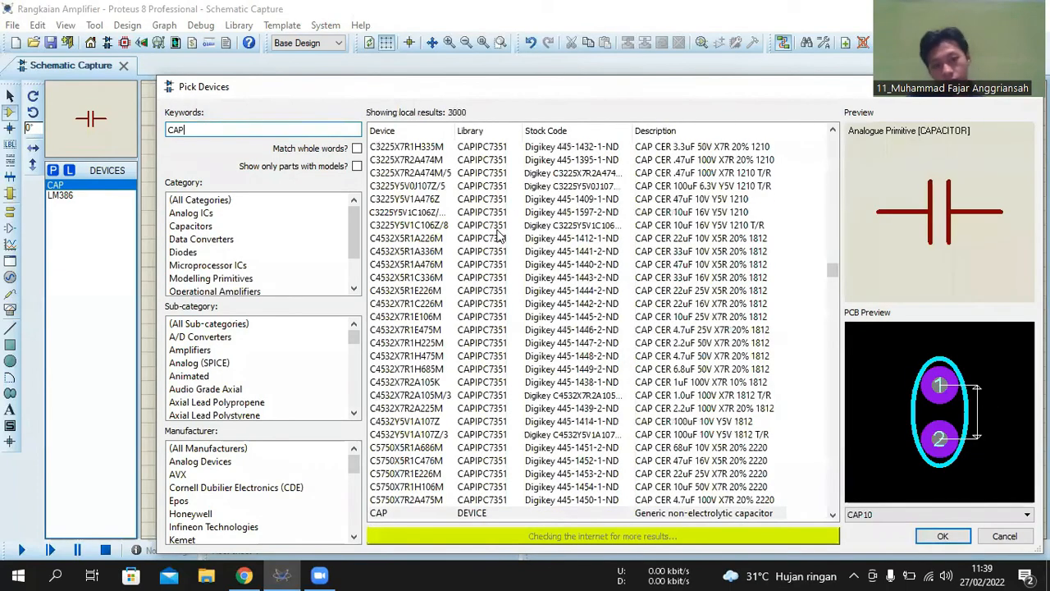
{"action": "scroll", "coordinate": [484, 243], "scroll_direction": "down", "scroll_amount": 4}
{"action": "left_click", "coordinate": [441, 211]}
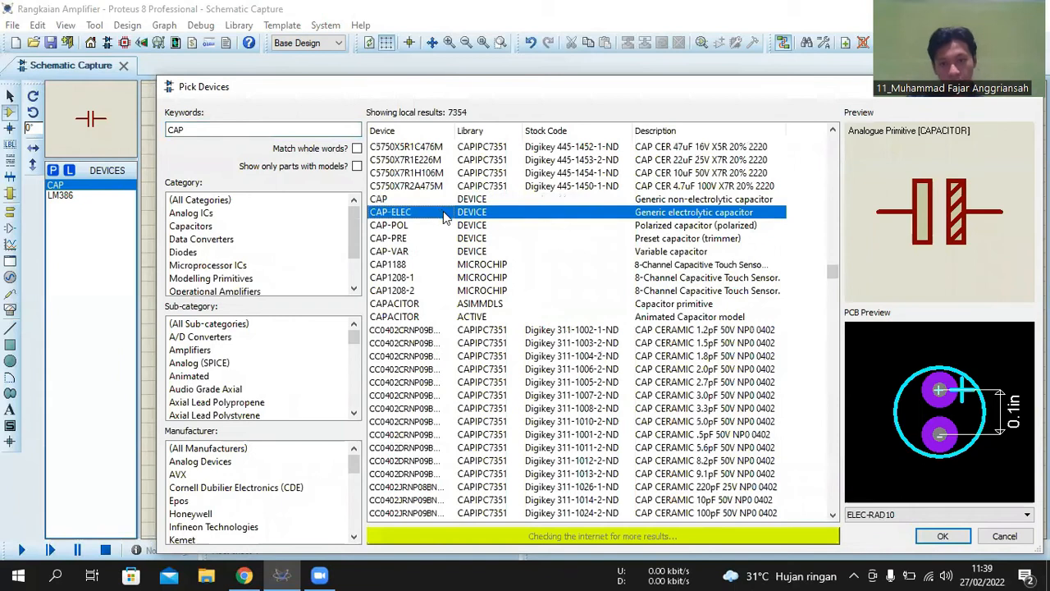
{"action": "double_click", "coordinate": [447, 211]}
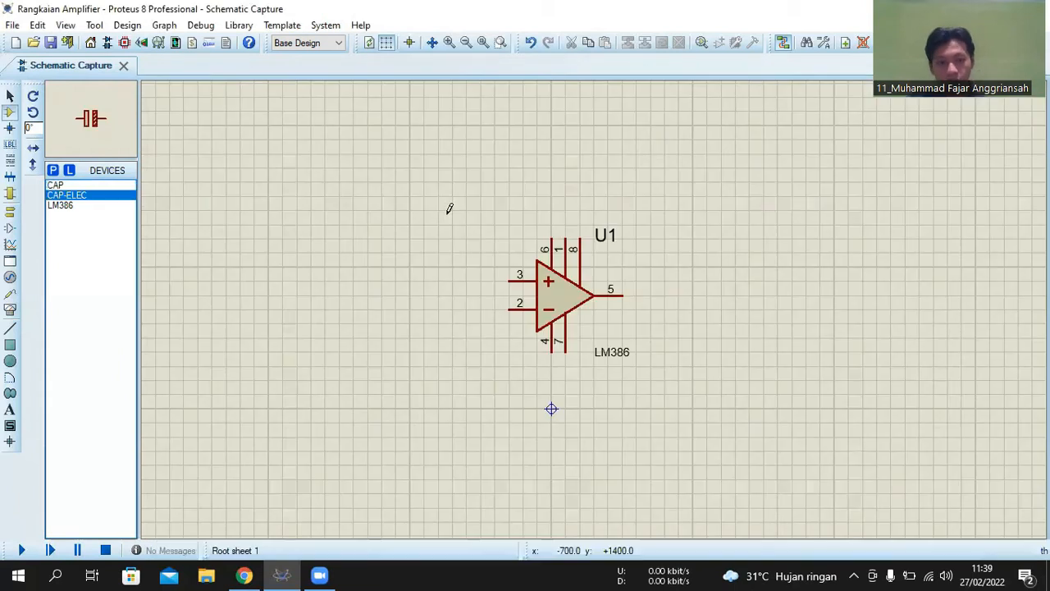
- Add the potentiometer POT and the generic resistor RES to the device list
{"action": "left_click", "coordinate": [52, 171]}
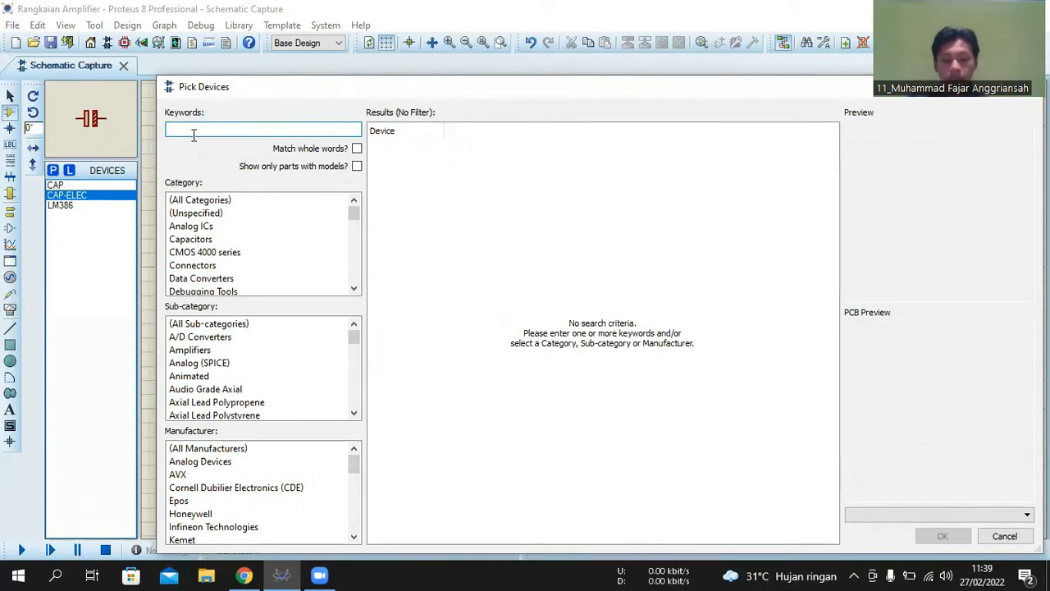
{"action": "type", "text": "POT"}
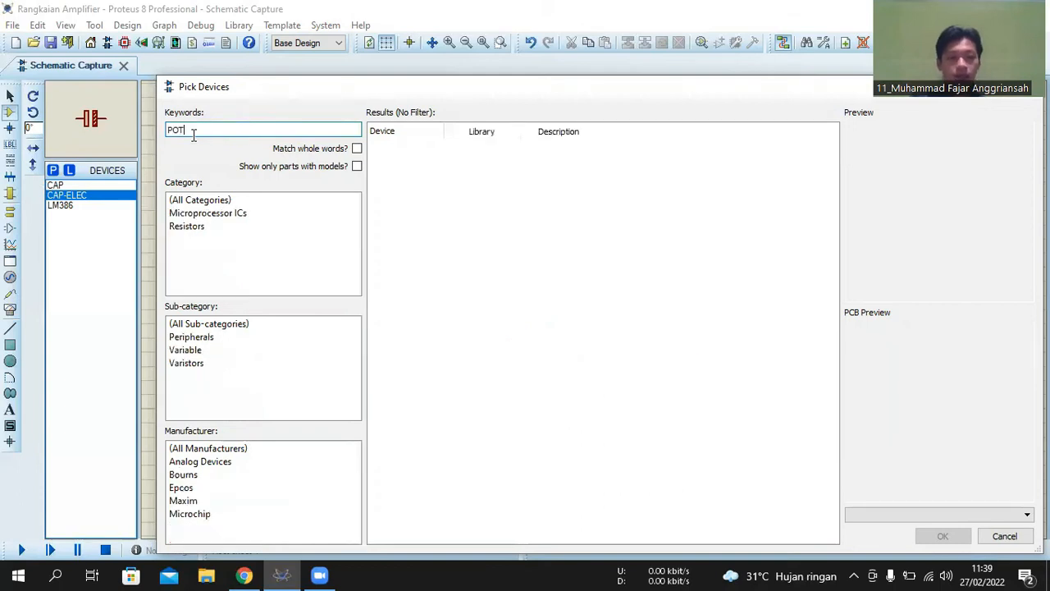
{"action": "key", "text": "Return"}
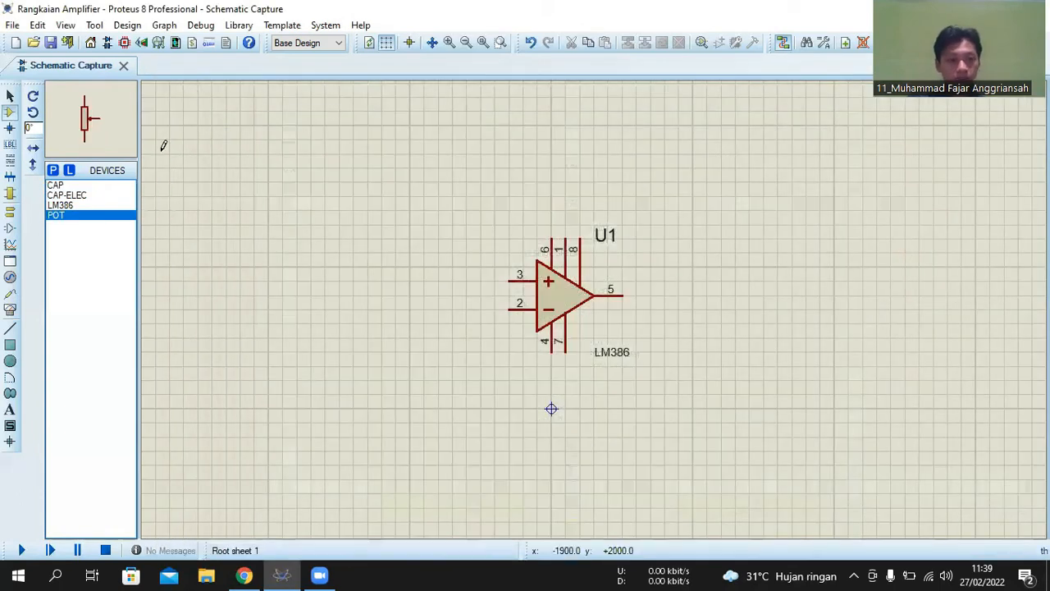
{"action": "left_click", "coordinate": [54, 170]}
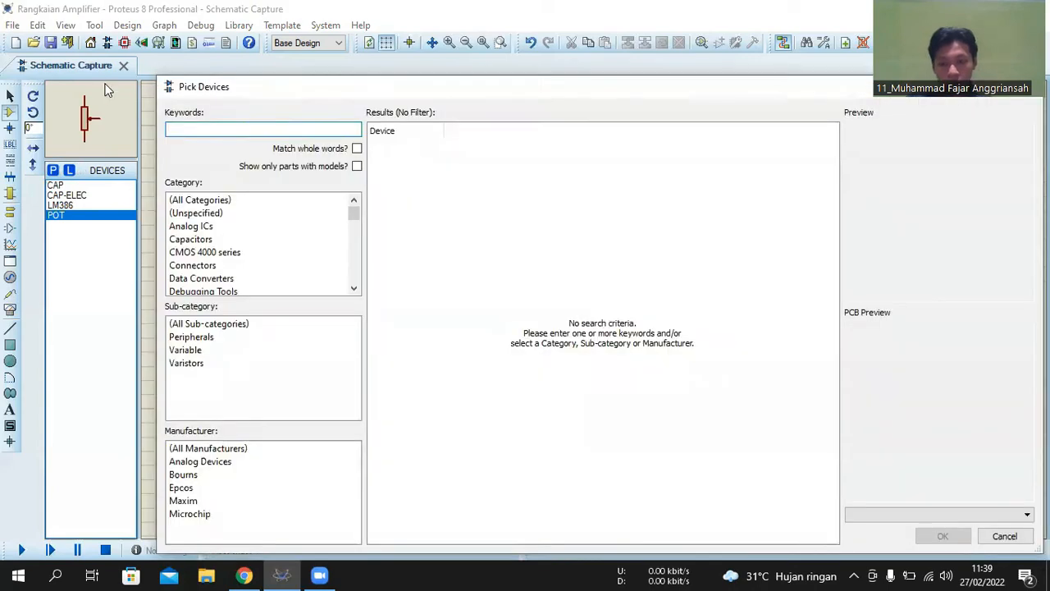
{"action": "type", "text": "RES"}
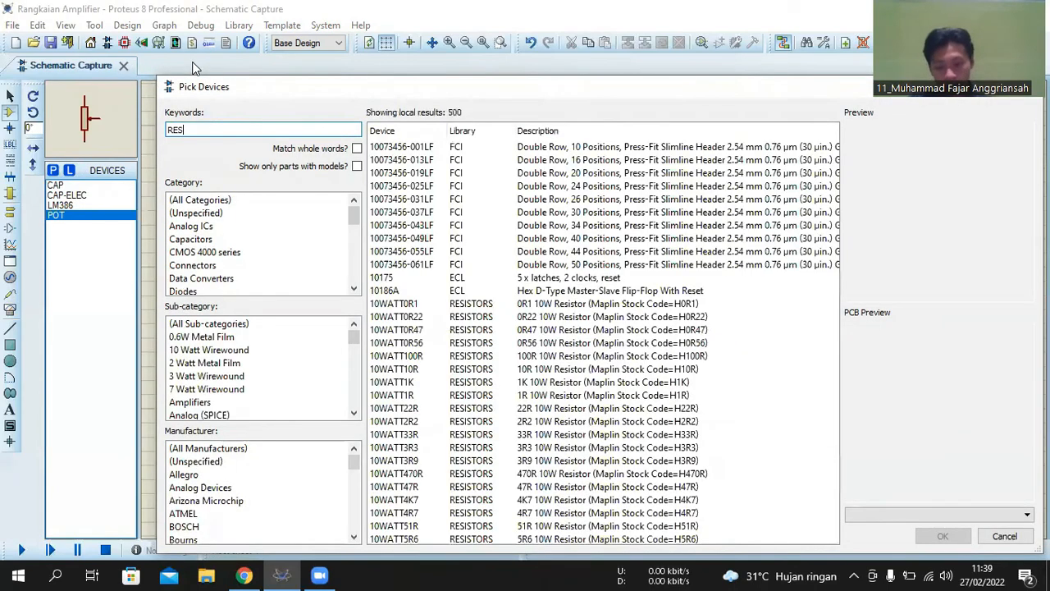
{"action": "key", "text": "Return"}
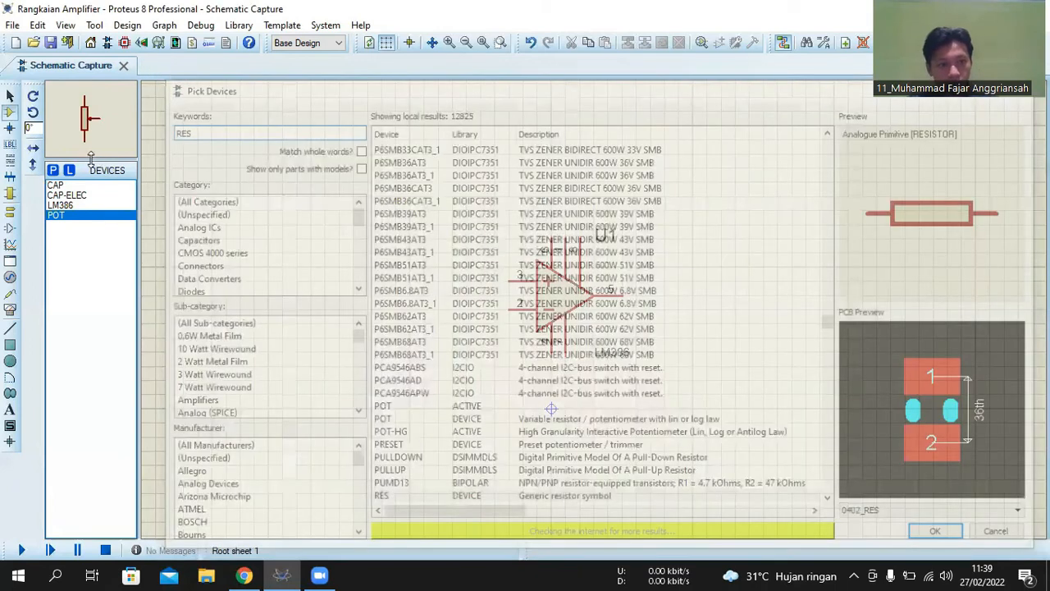
- Find SWITCH in the device library and add it to the device list
{"action": "left_click", "coordinate": [54, 171]}
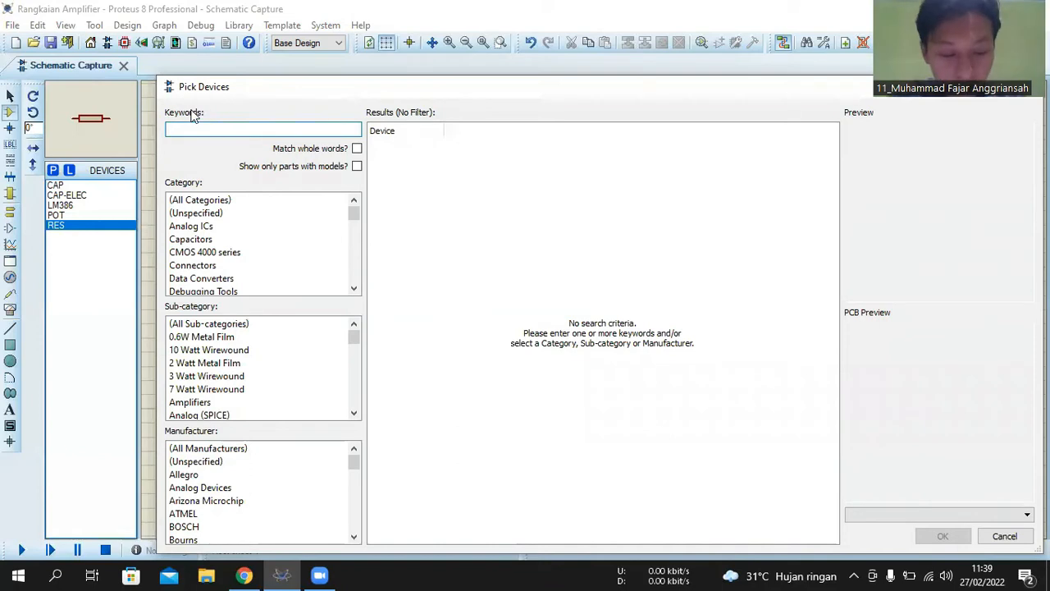
{"action": "type", "text": "SWITCH"}
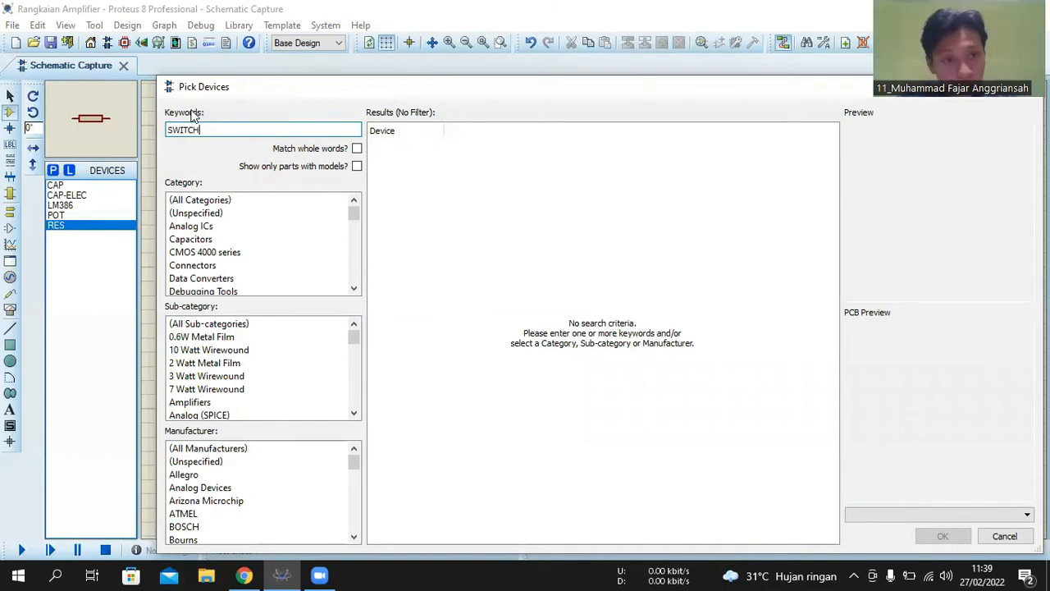
{"action": "key", "text": "Return"}
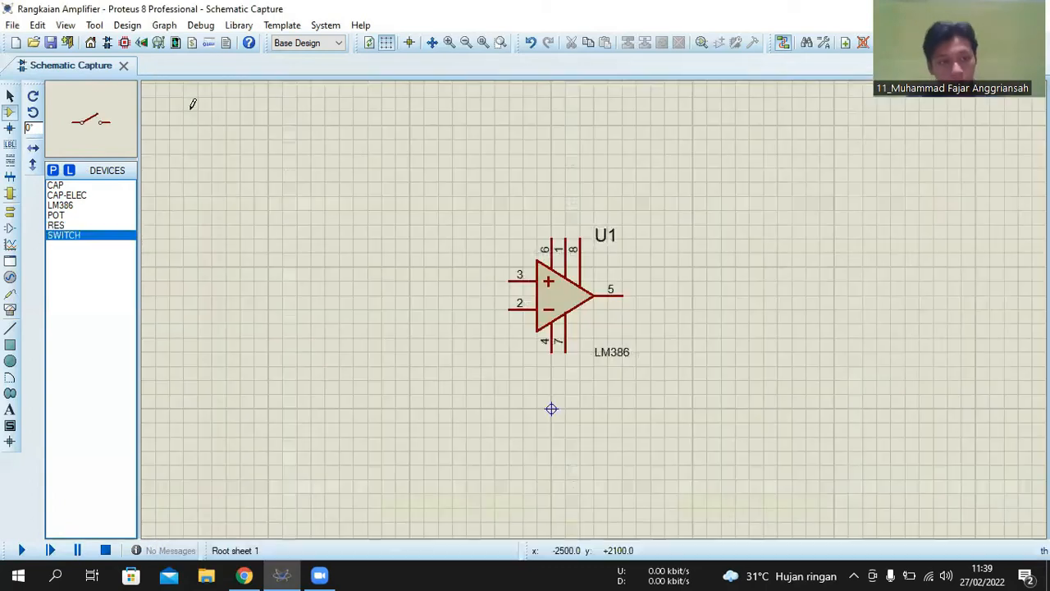
- Find the two-pin connector CONN-SIL2 in the device library and add it to the device list
{"action": "left_click", "coordinate": [52, 169]}
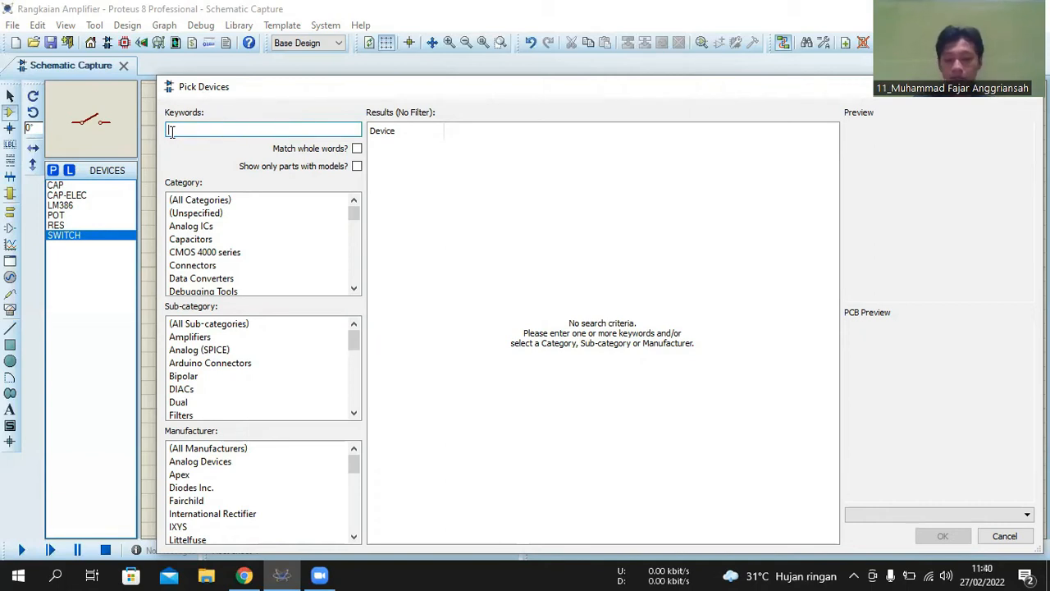
{"action": "type", "text": "ce"}
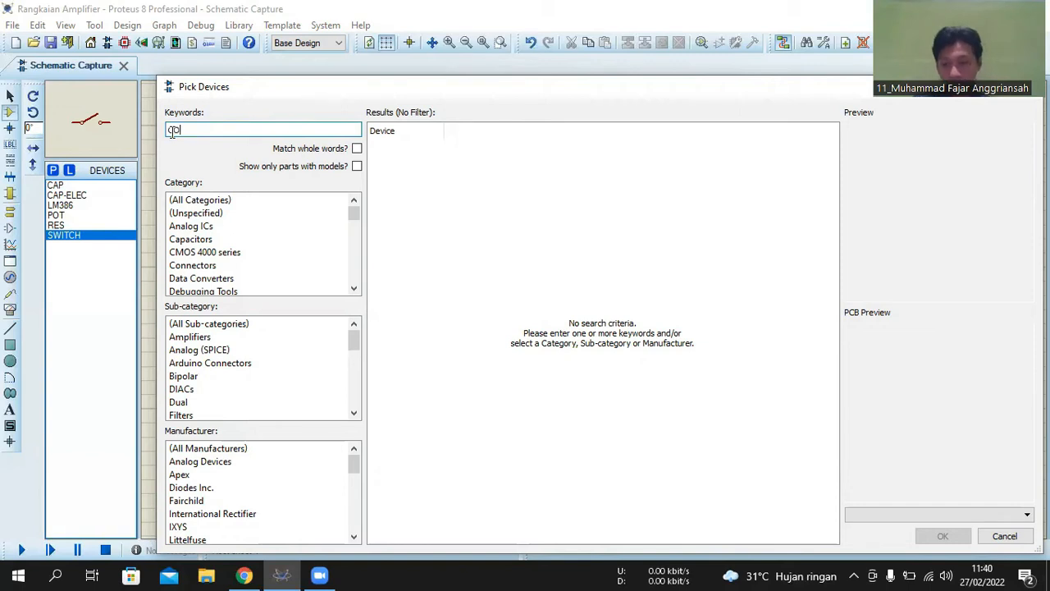
{"action": "type", "text": "NN-"}
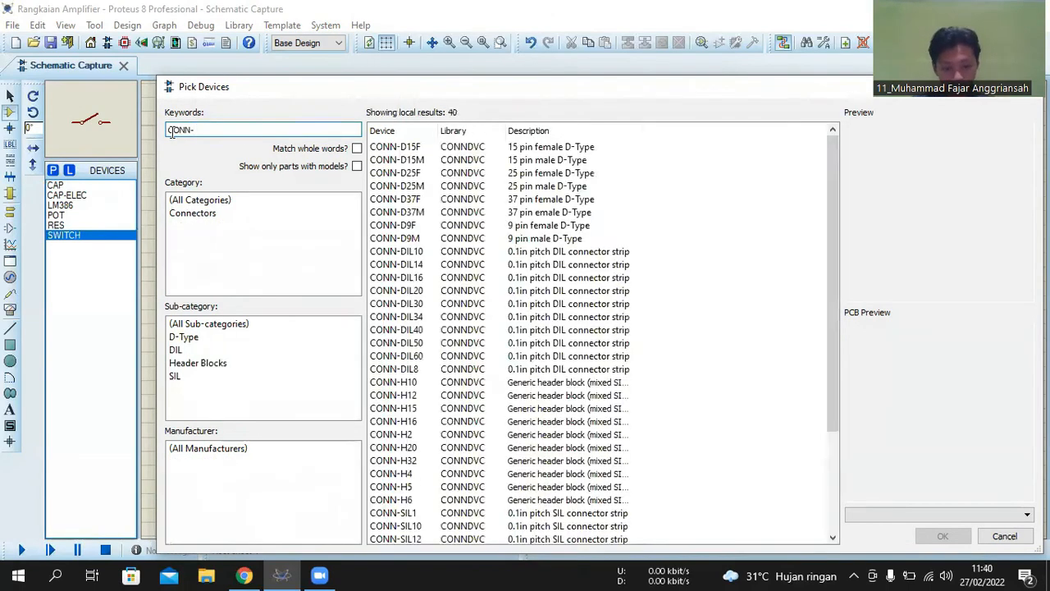
{"action": "type", "text": "SIL2"}
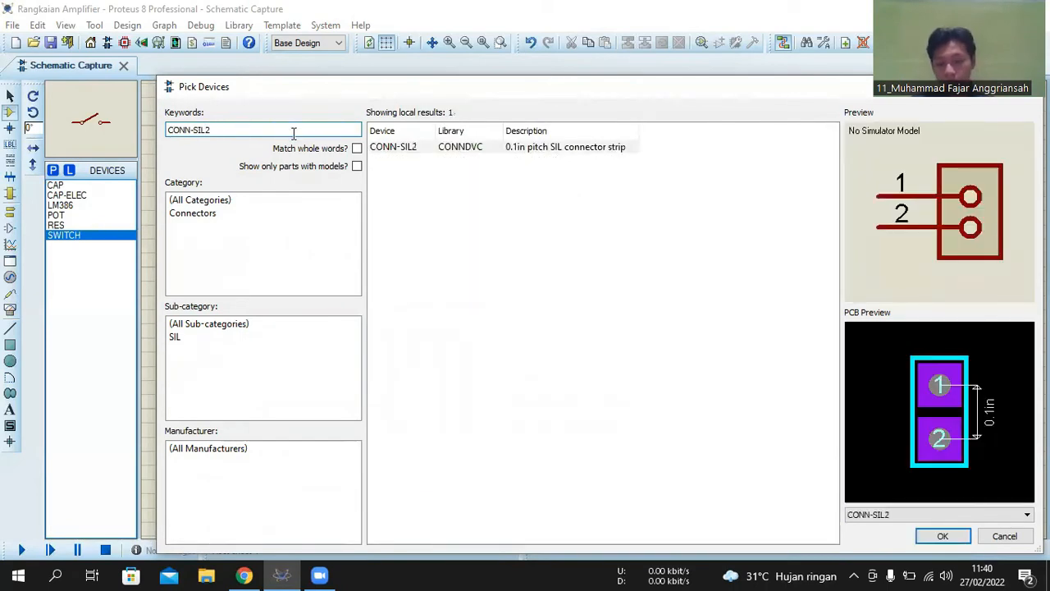
{"action": "key", "text": "Return"}
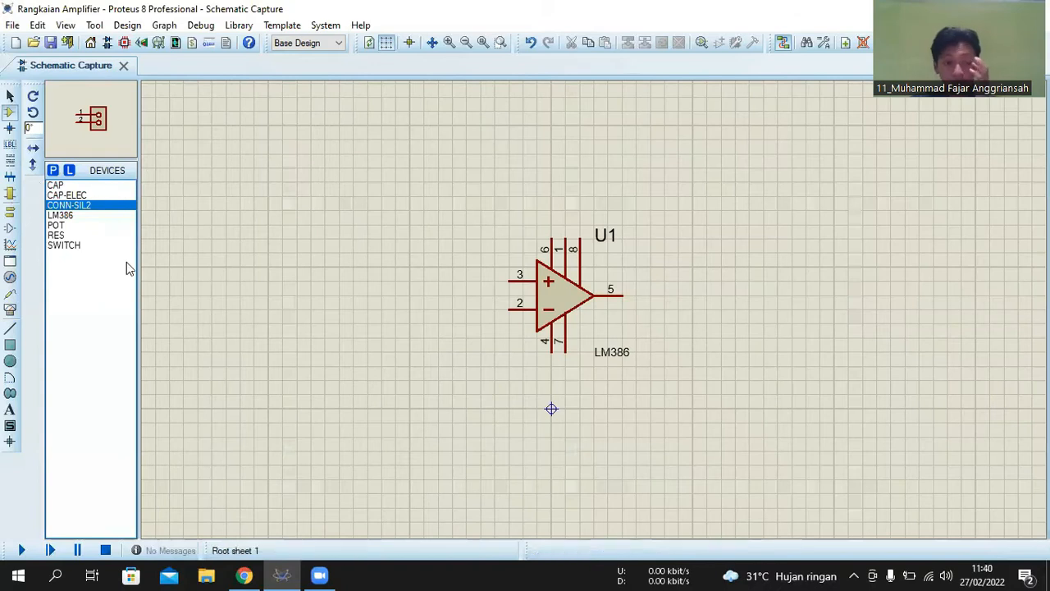
- Place a POWER terminal near the sheet's upper border in column D, above and to the left of the LM386
{"action": "scroll", "coordinate": [603, 273], "scroll_direction": "down", "scroll_amount": 2}
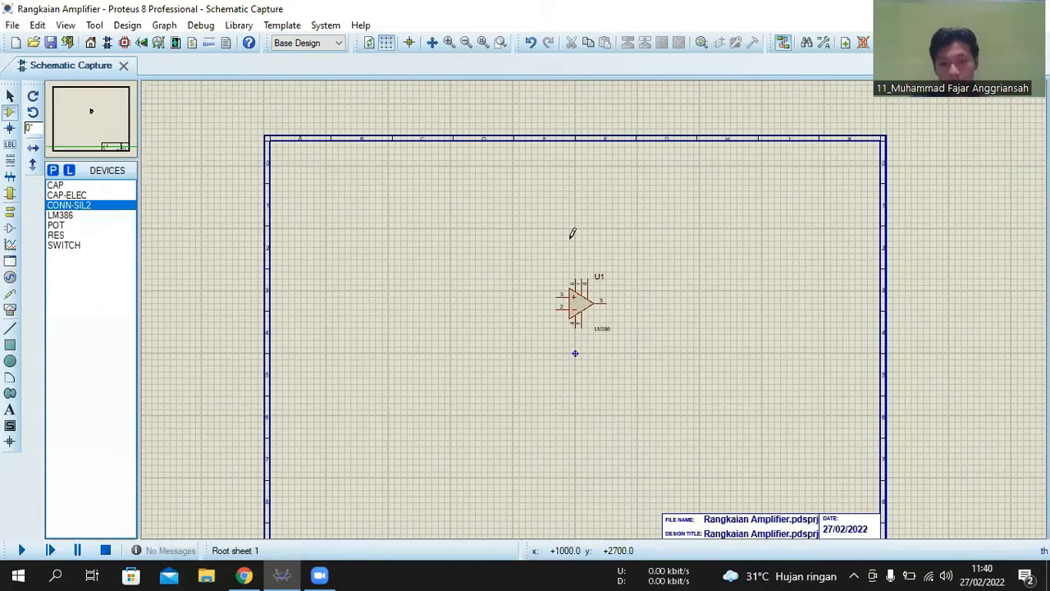
{"action": "scroll", "coordinate": [586, 262], "scroll_direction": "up", "scroll_amount": 2}
{"action": "scroll", "coordinate": [594, 304], "scroll_direction": "down", "scroll_amount": 2}
{"action": "scroll", "coordinate": [579, 306], "scroll_direction": "up", "scroll_amount": 2}
{"action": "middle_click", "coordinate": [579, 307]}
{"action": "left_click", "coordinate": [431, 301]}
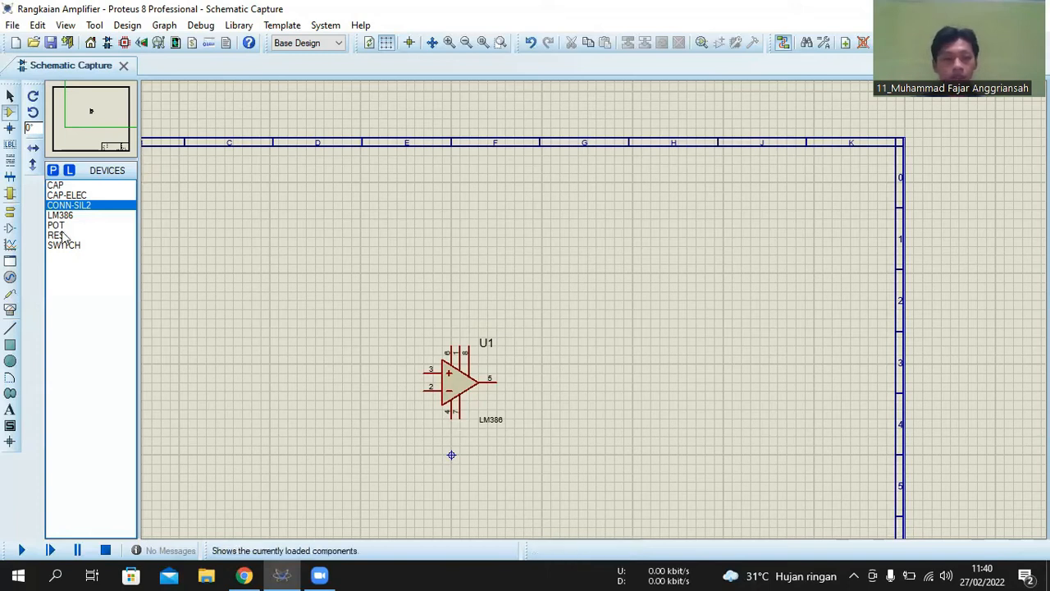
{"action": "left_click", "coordinate": [12, 210]}
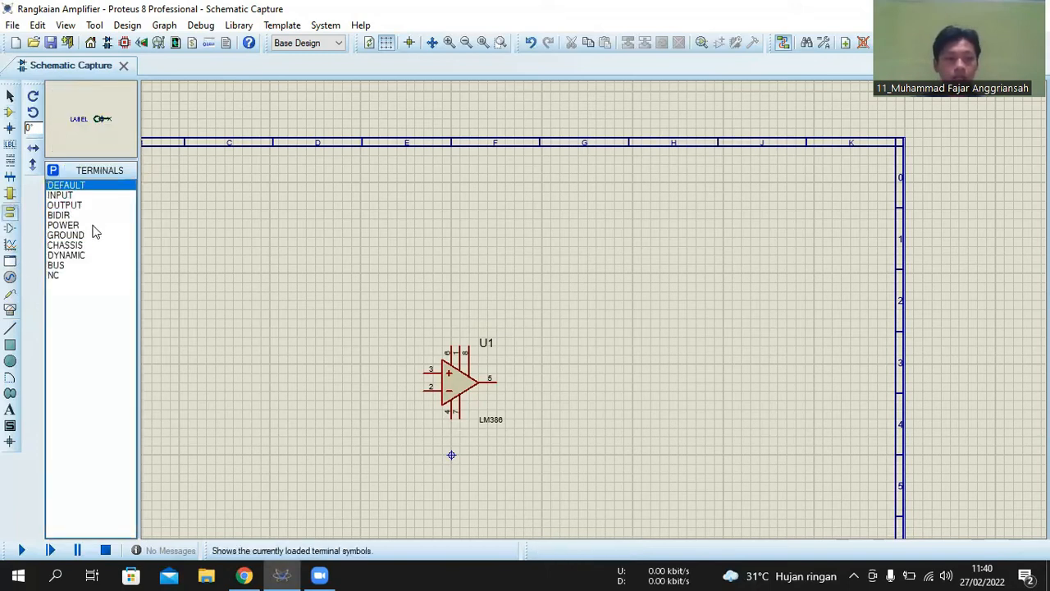
{"action": "left_click", "coordinate": [63, 225]}
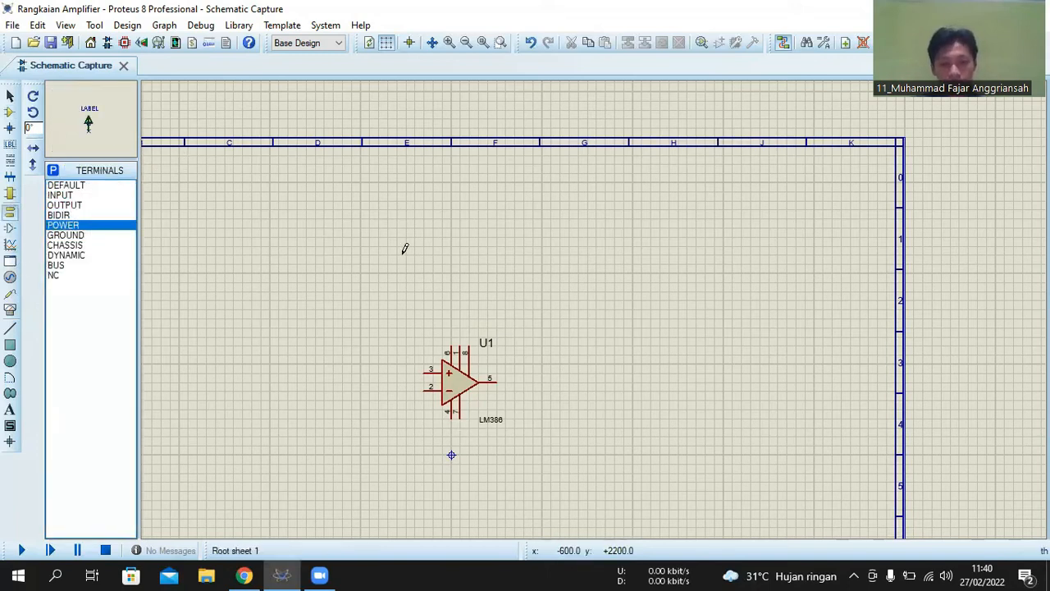
{"action": "scroll", "coordinate": [588, 306], "scroll_direction": "up", "scroll_amount": 2}
{"action": "scroll", "coordinate": [596, 303], "scroll_direction": "down", "scroll_amount": 1}
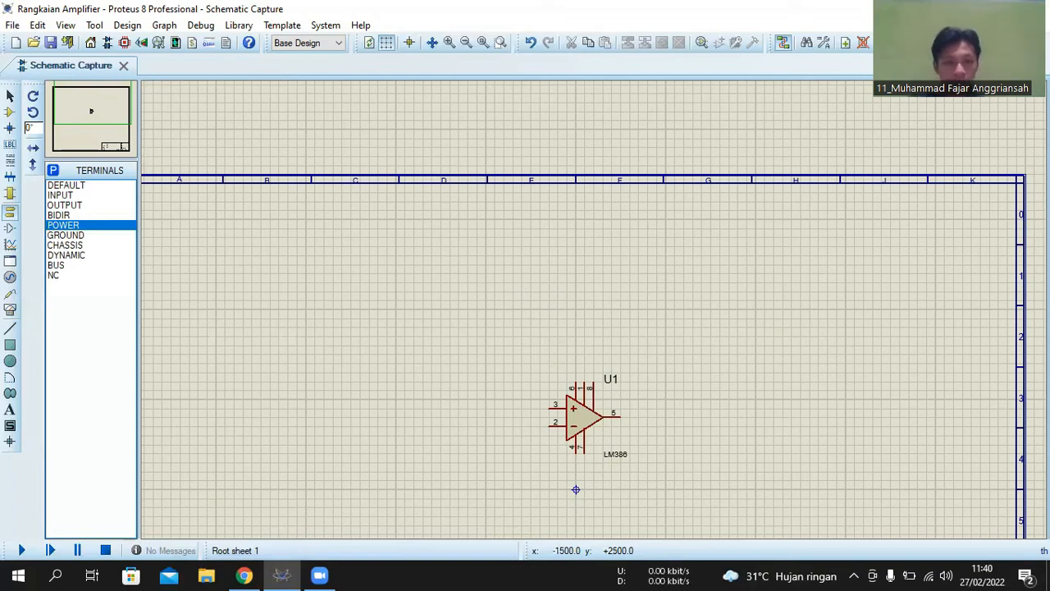
{"action": "left_click", "coordinate": [431, 227]}
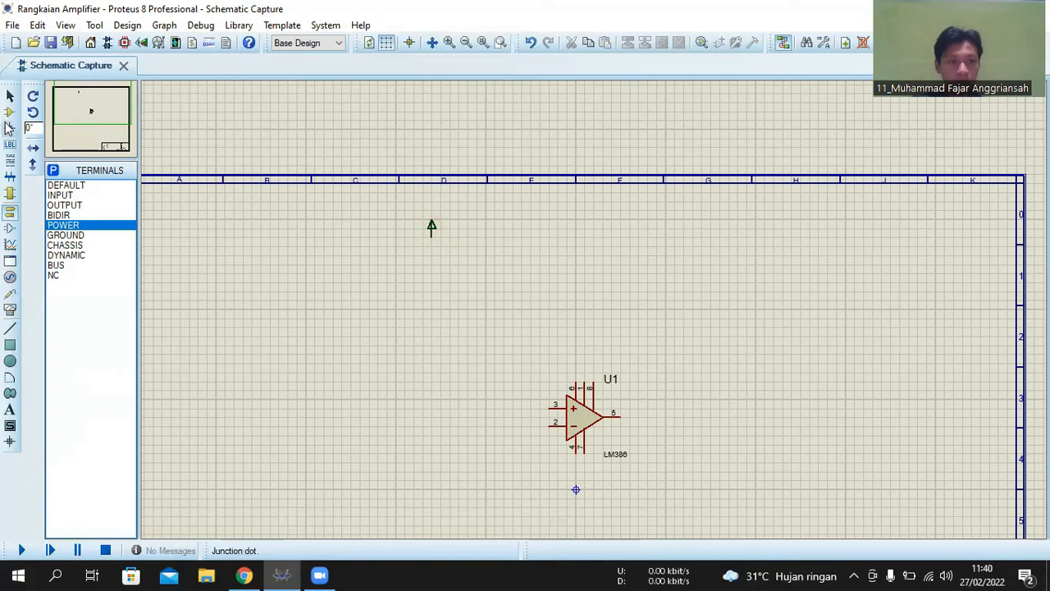
- Place a SWITCH just right of the POWER terminal and slightly below it, near the sheet's upper border
{"action": "left_click", "coordinate": [10, 113]}
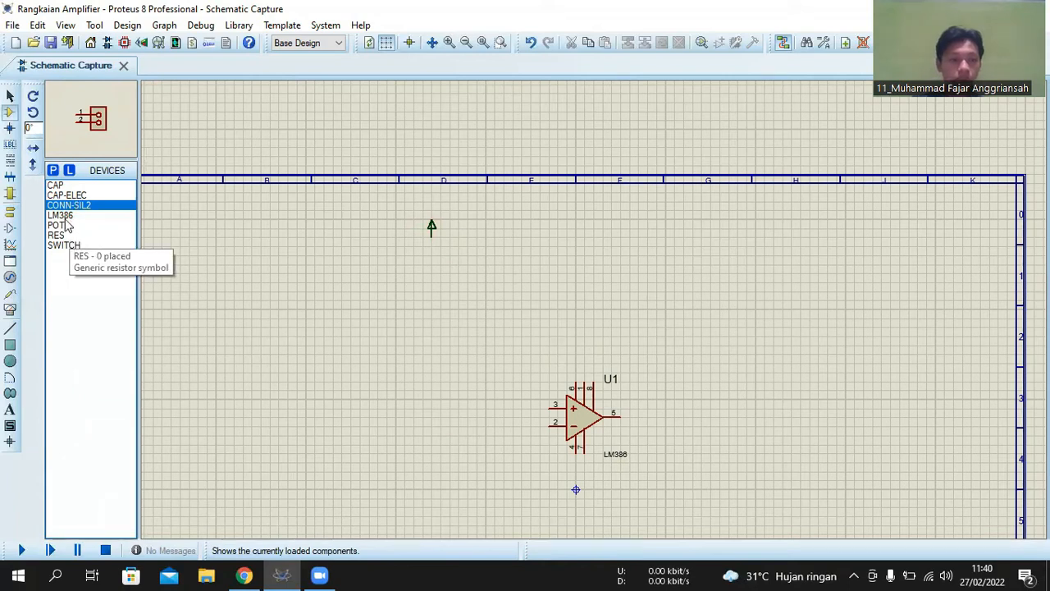
{"action": "left_click", "coordinate": [66, 246]}
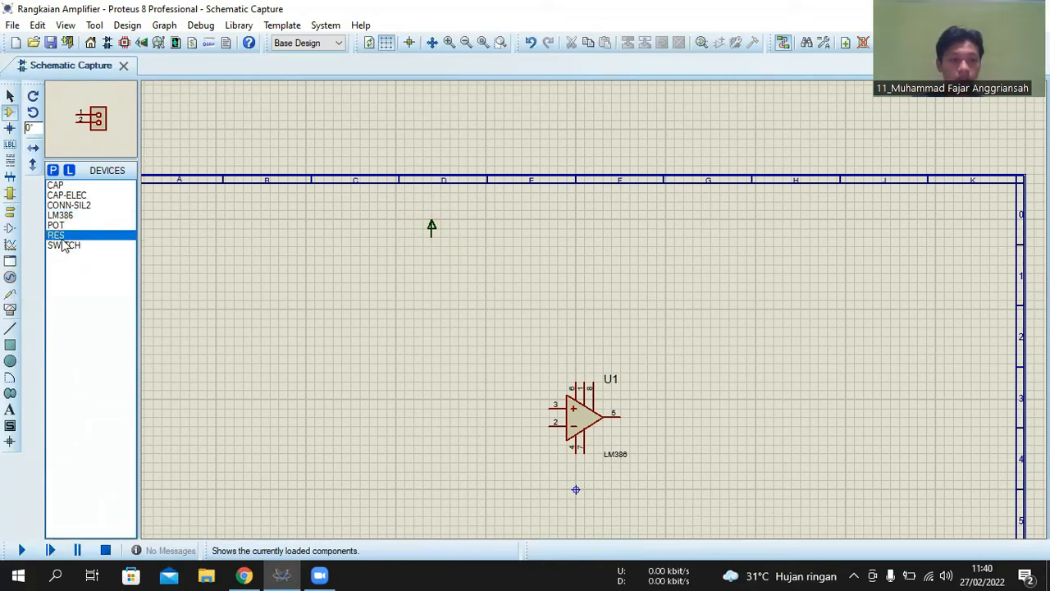
{"action": "left_click", "coordinate": [515, 263]}
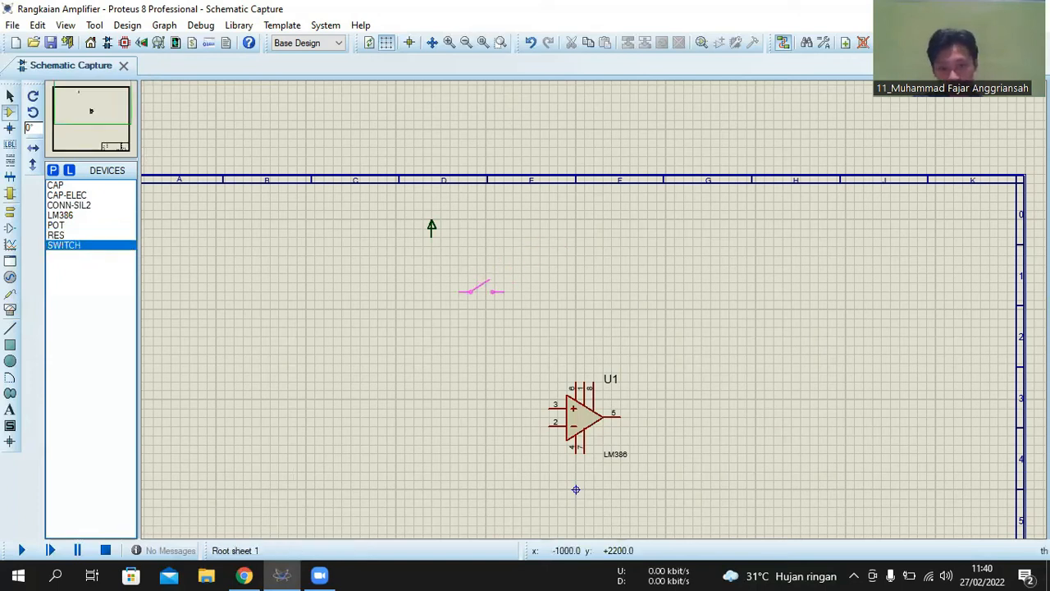
{"action": "left_click", "coordinate": [508, 243]}
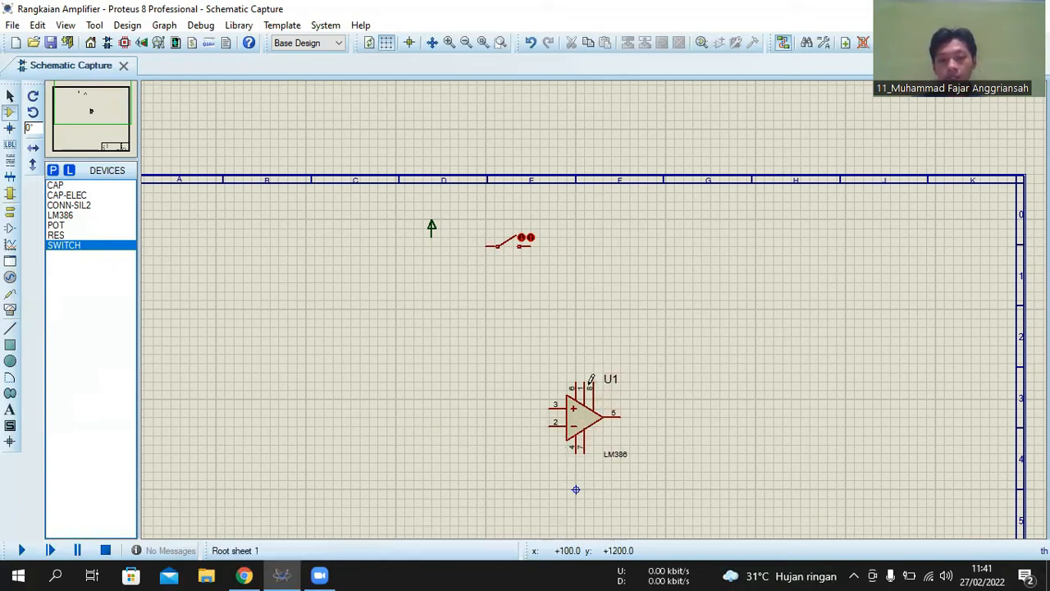
- Place a RES resistor above the LM386 and right of the switch, rotated clockwise so that it stands vertically
{"action": "left_click", "coordinate": [88, 236]}
{"action": "left_click", "coordinate": [615, 265]}
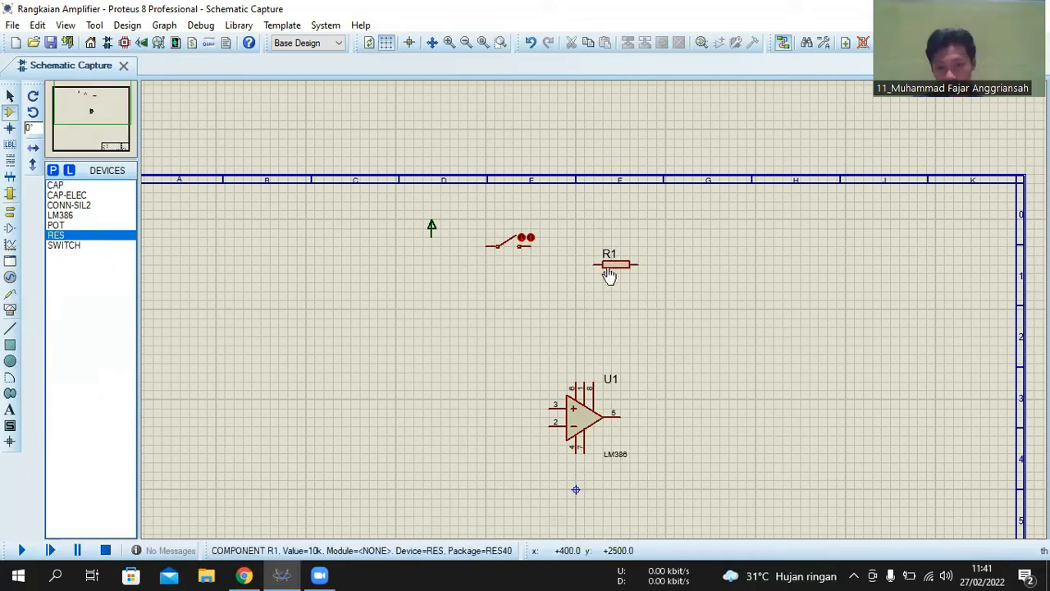
{"action": "right_click", "coordinate": [614, 265]}
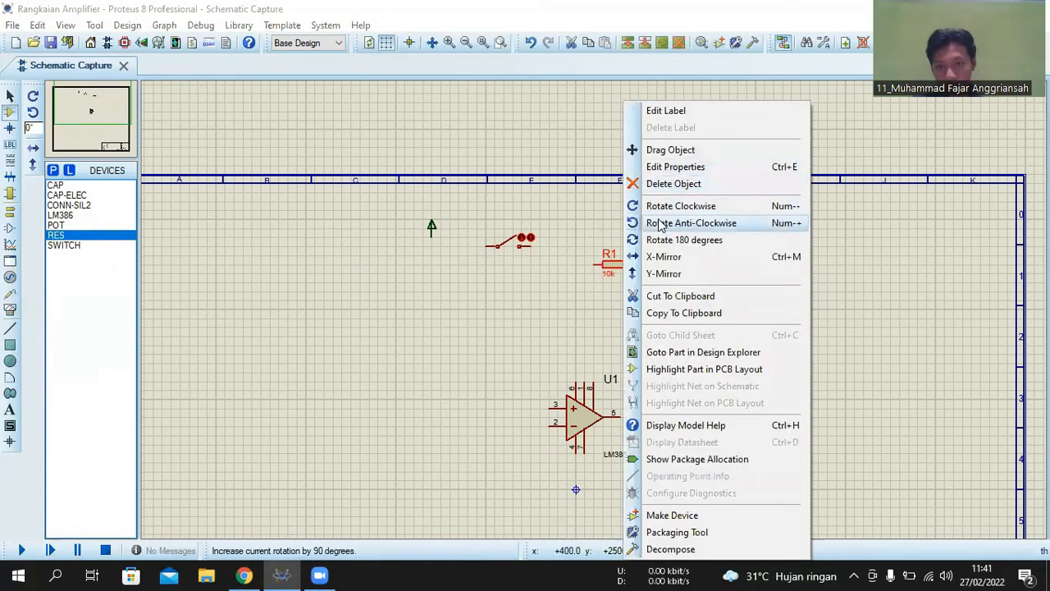
{"action": "left_click", "coordinate": [665, 206]}
{"action": "left_click_drag", "start_coordinate": [611, 269], "coordinate": [595, 274]}
{"action": "left_click", "coordinate": [188, 262]}
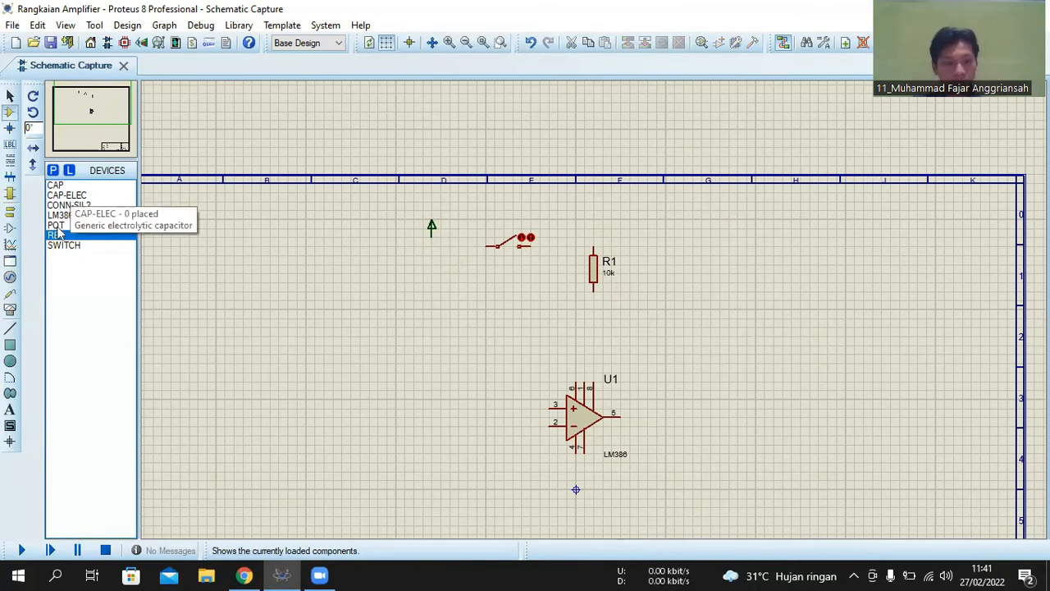
- Place a CAP-ELEC capacitor between resistor R1 and the LM386, rotated clockwise to stand vertically
{"action": "left_click", "coordinate": [73, 197]}
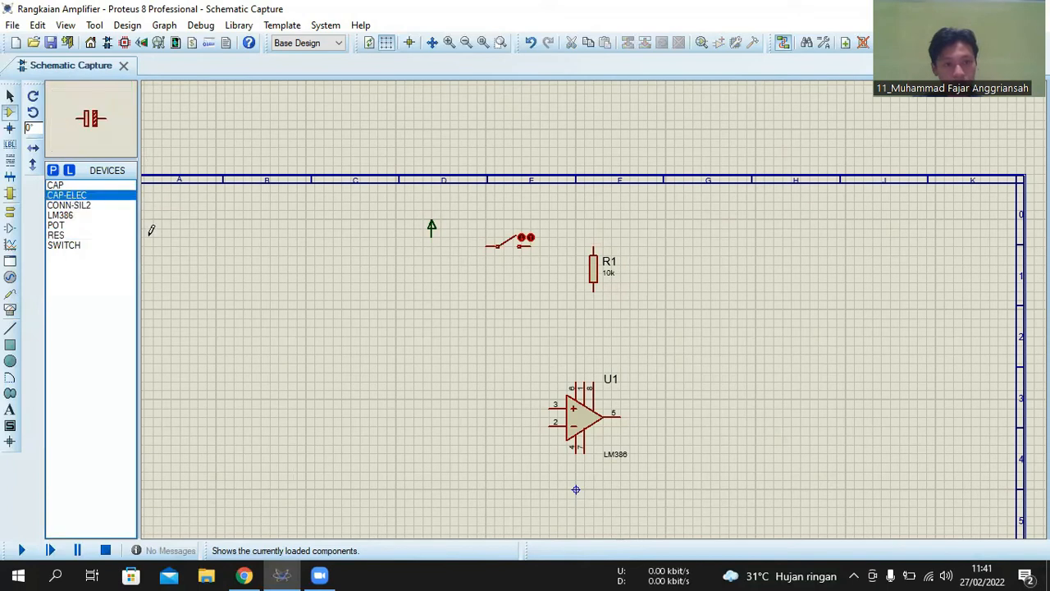
{"action": "left_click", "coordinate": [594, 323]}
{"action": "left_click", "coordinate": [594, 323]}
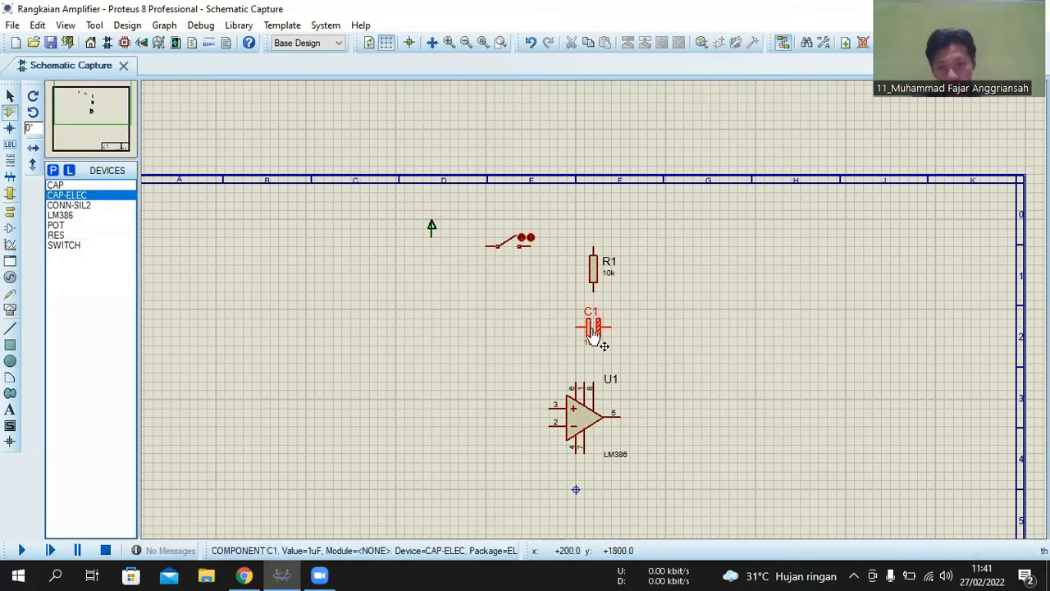
{"action": "right_click", "coordinate": [595, 330]}
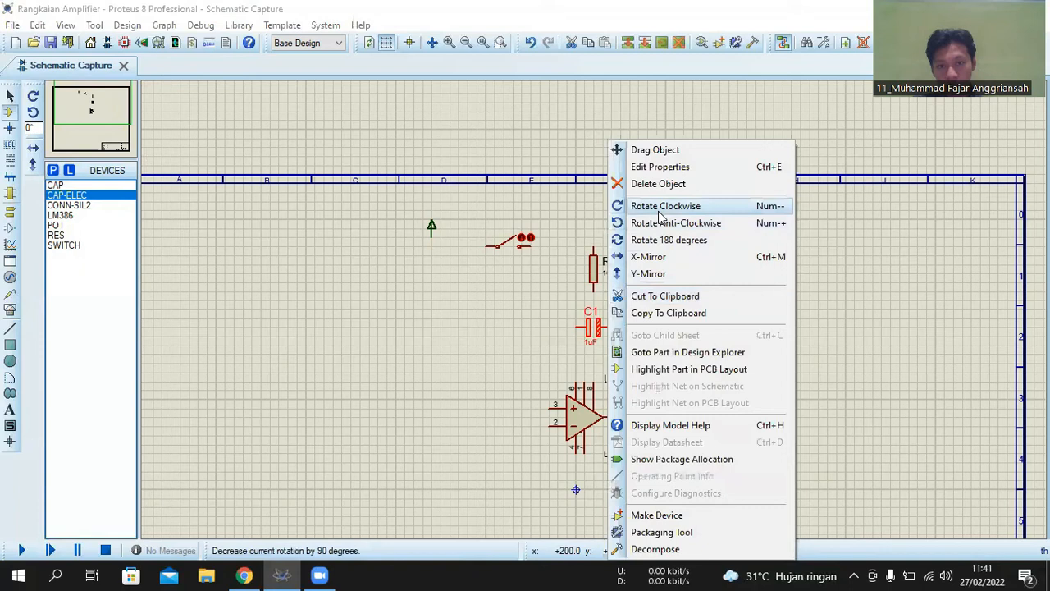
{"action": "left_click", "coordinate": [658, 210]}
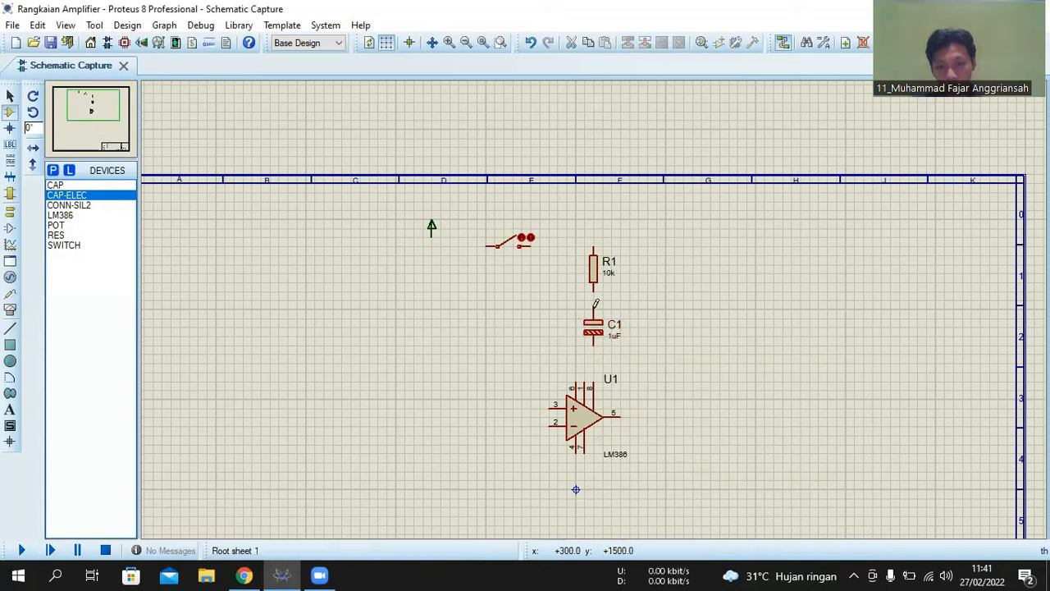
- Set the value of resistor R1 to 1k5
{"action": "scroll", "coordinate": [596, 303], "scroll_direction": "up", "scroll_amount": 1}
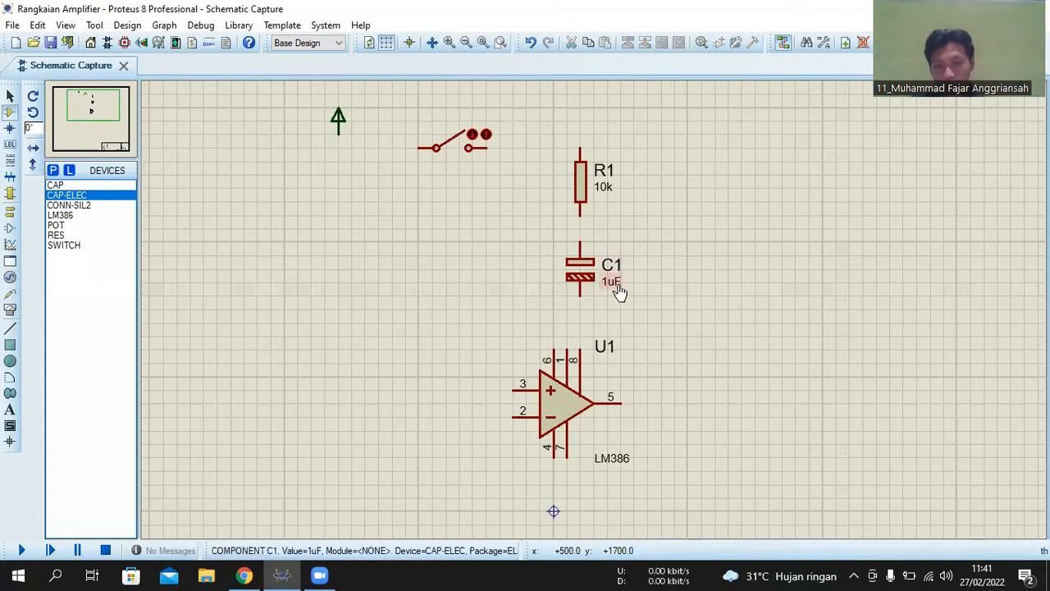
{"action": "double_click", "coordinate": [603, 201]}
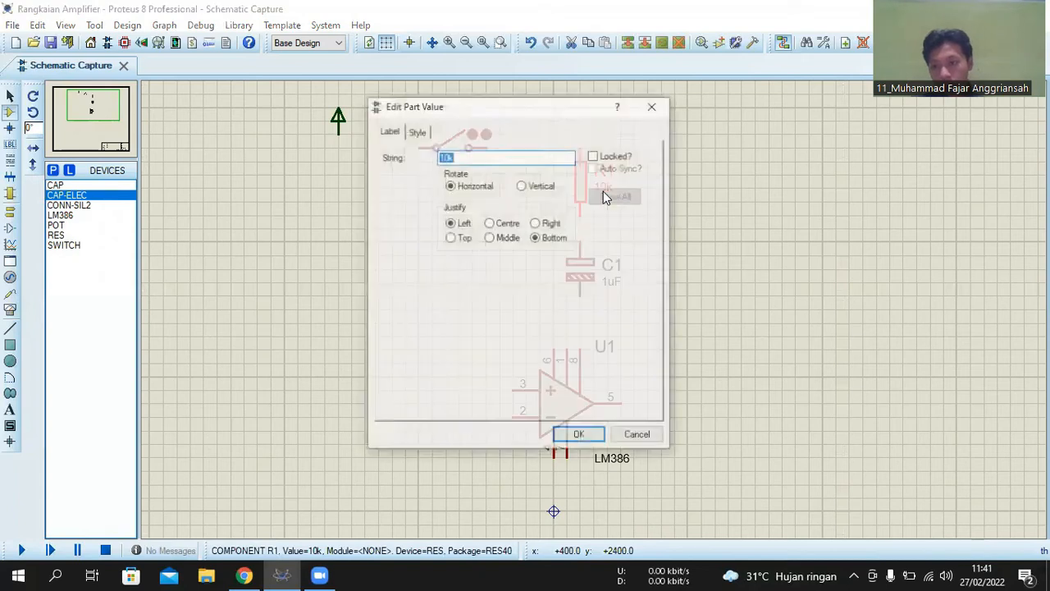
{"action": "left_click", "coordinate": [450, 157]}
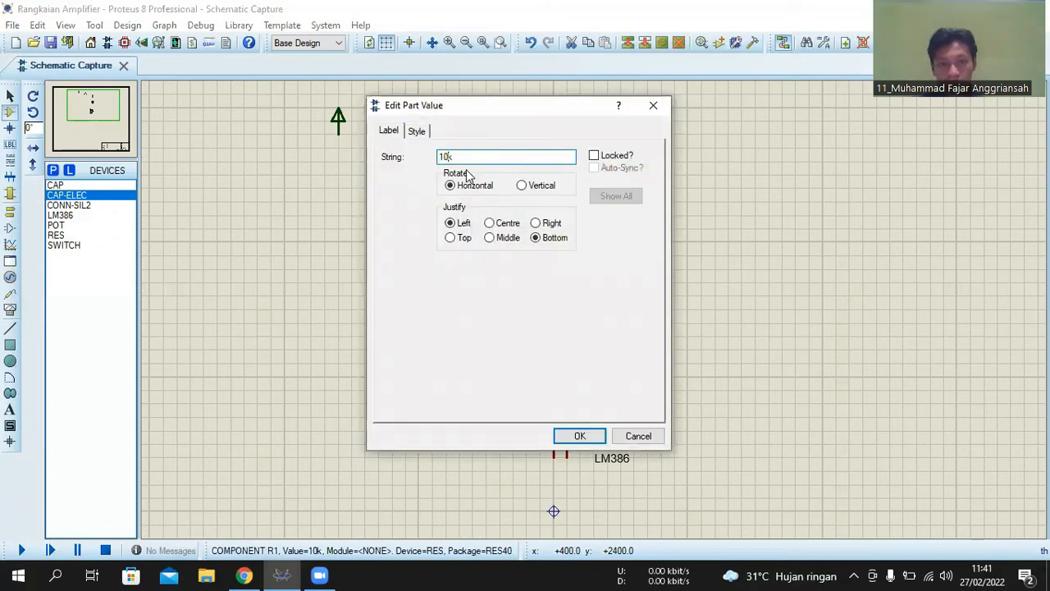
{"action": "key", "text": "BackSpace"}
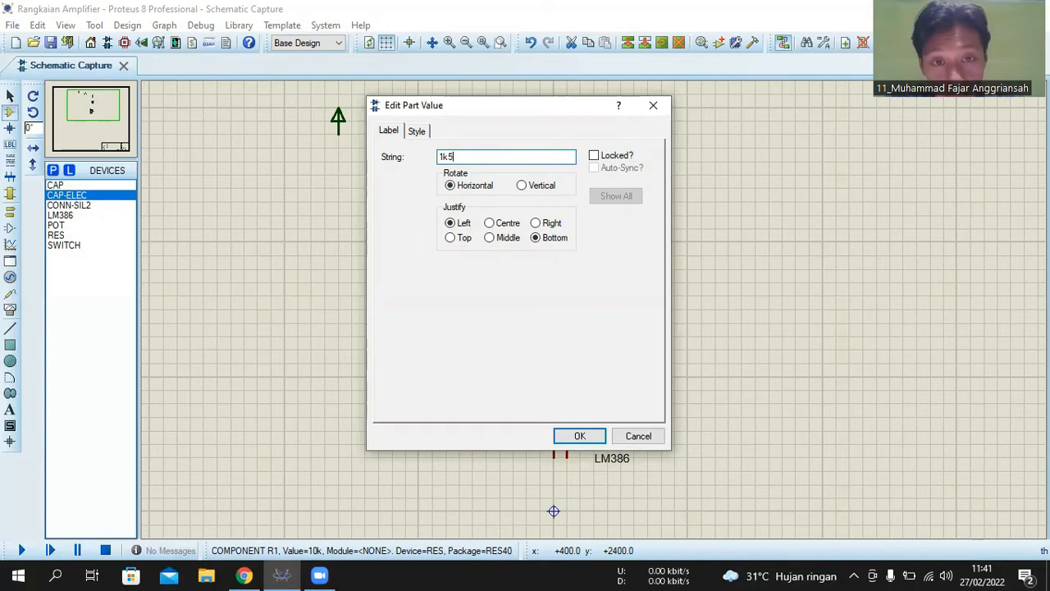
{"action": "key", "text": "Return"}
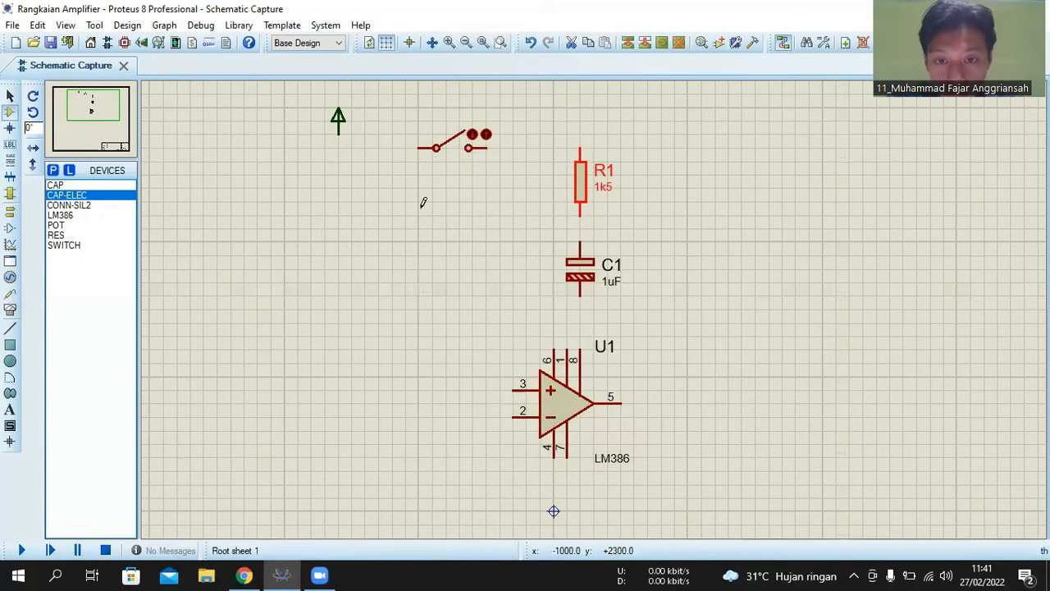
- Set the value of electrolytic capacitor C1 to 10uF
{"action": "double_click", "coordinate": [609, 284]}
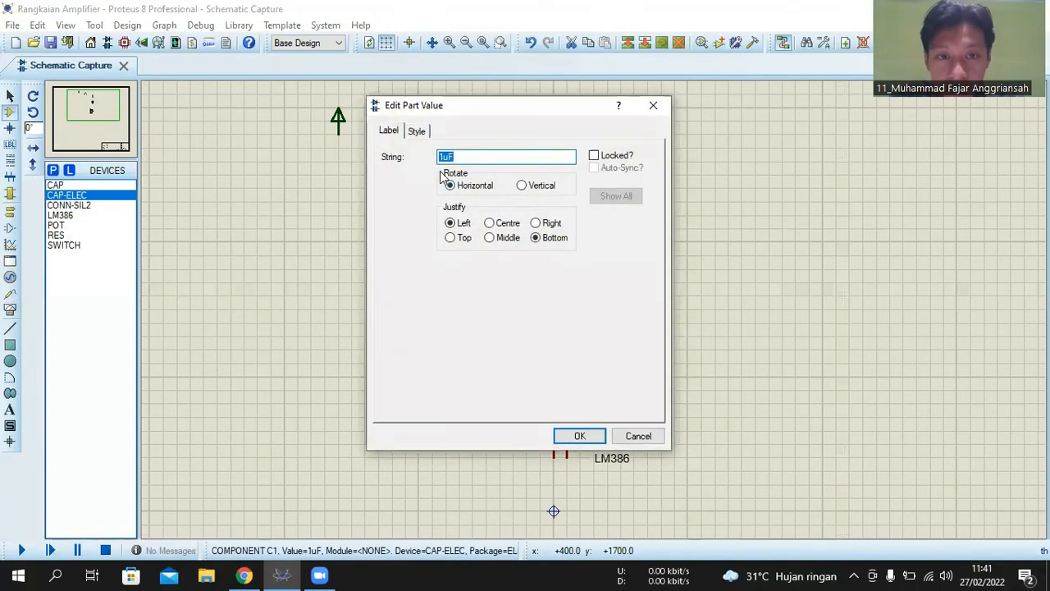
{"action": "left_click", "coordinate": [441, 157]}
{"action": "type", "text": "0"}
{"action": "key", "text": "Return"}
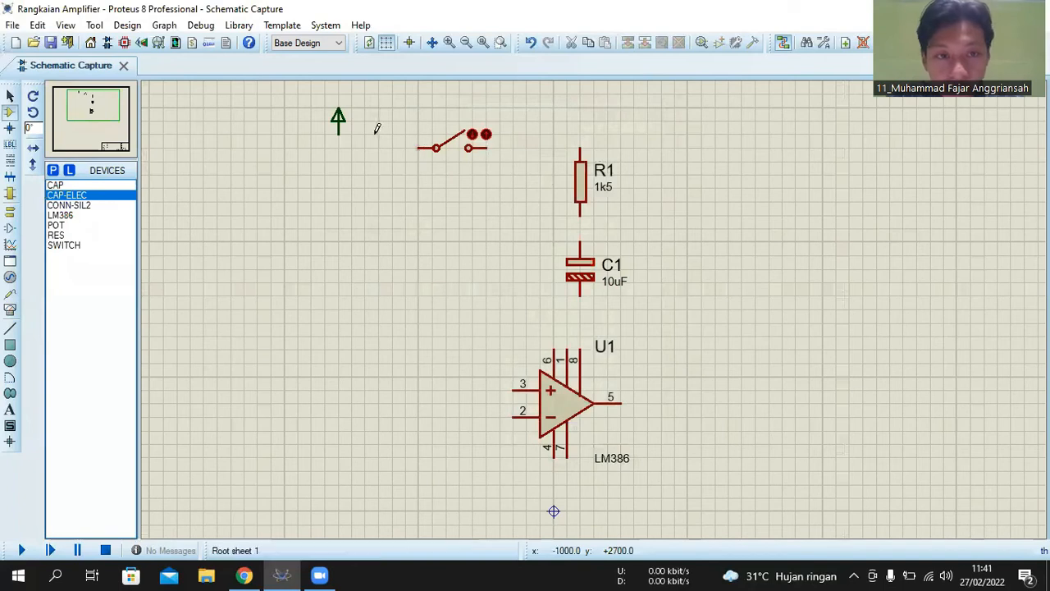
- Wire the POWER terminal to the switch's near pin and the switch's other pin to the upper end of R1
{"action": "left_click", "coordinate": [339, 141]}
{"action": "left_click", "coordinate": [422, 146]}
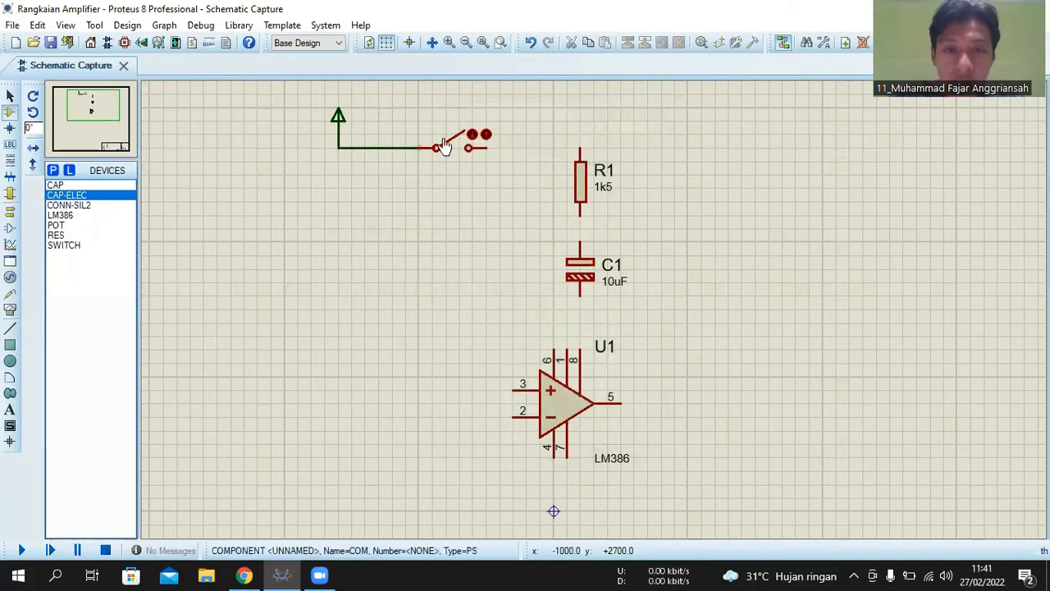
{"action": "left_click", "coordinate": [489, 147]}
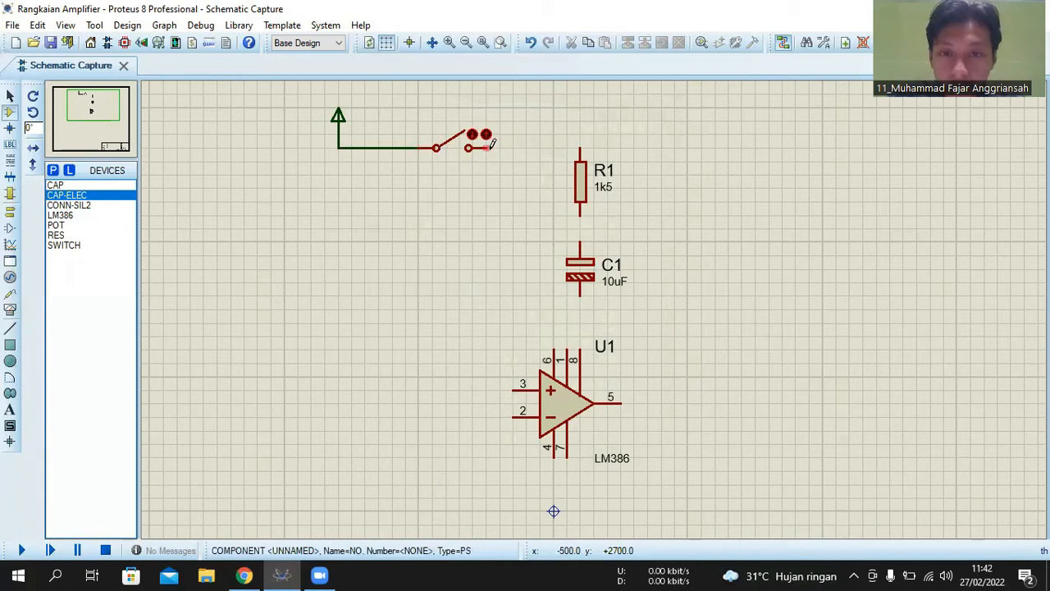
{"action": "left_click", "coordinate": [579, 148]}
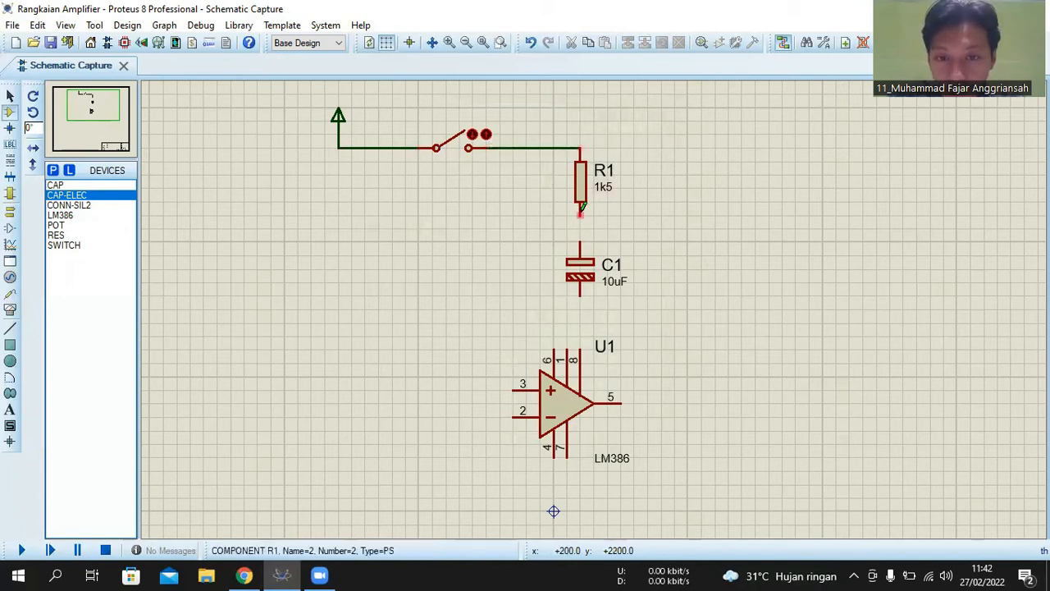
- Wire the lower end of R1 to the top of C1, and the bottom of C1 to pin 8 of the LM386
{"action": "left_click", "coordinate": [582, 230]}
{"action": "left_click", "coordinate": [580, 246]}
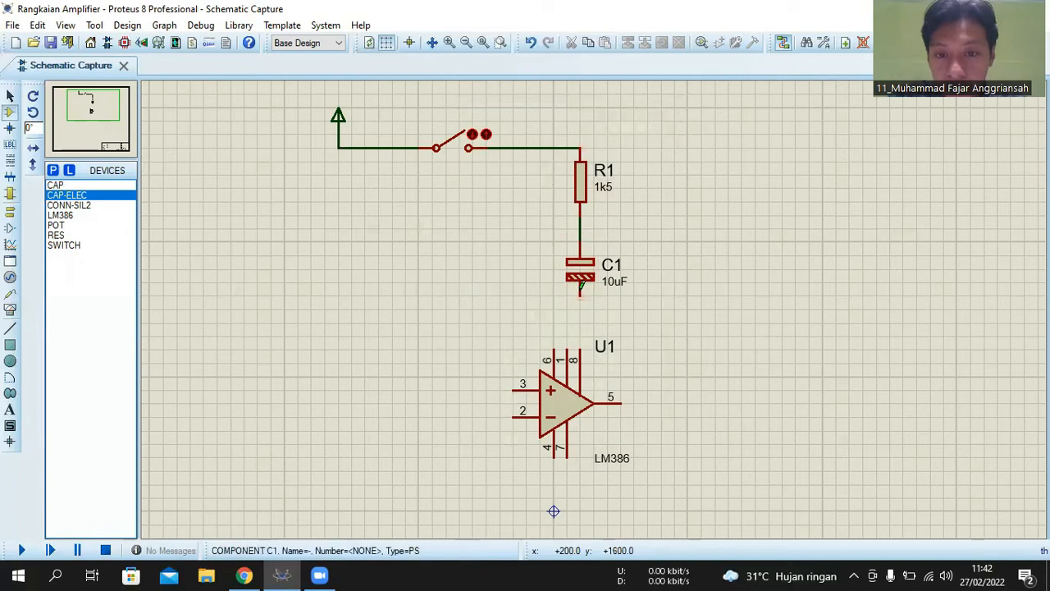
{"action": "left_click", "coordinate": [580, 297]}
{"action": "left_click", "coordinate": [580, 351]}
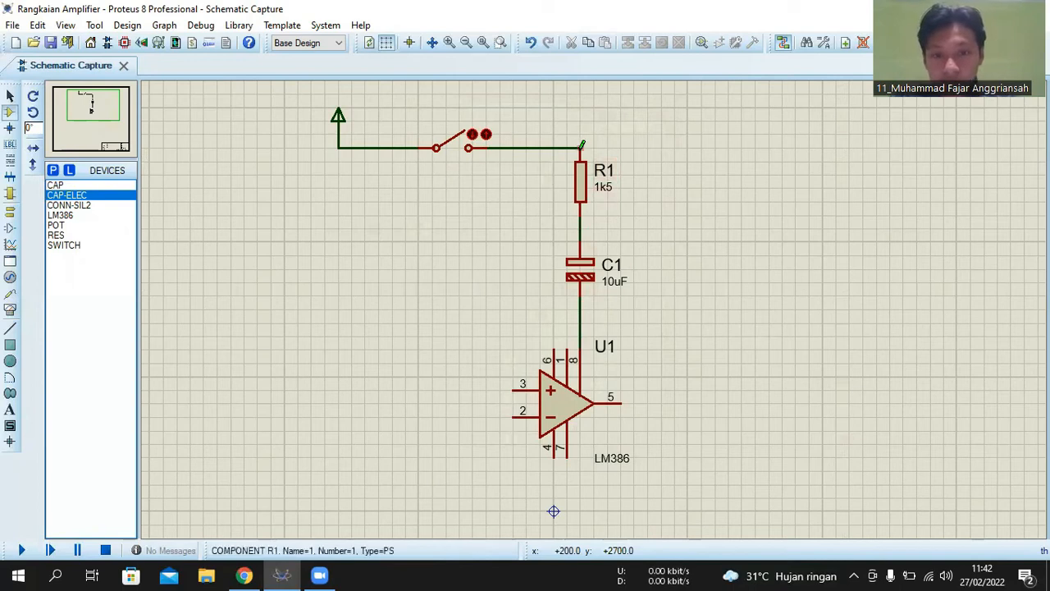
- Wire pins 1 and 6 of the LM386 up to the supply line between the switch and R1
{"action": "left_click", "coordinate": [566, 148]}
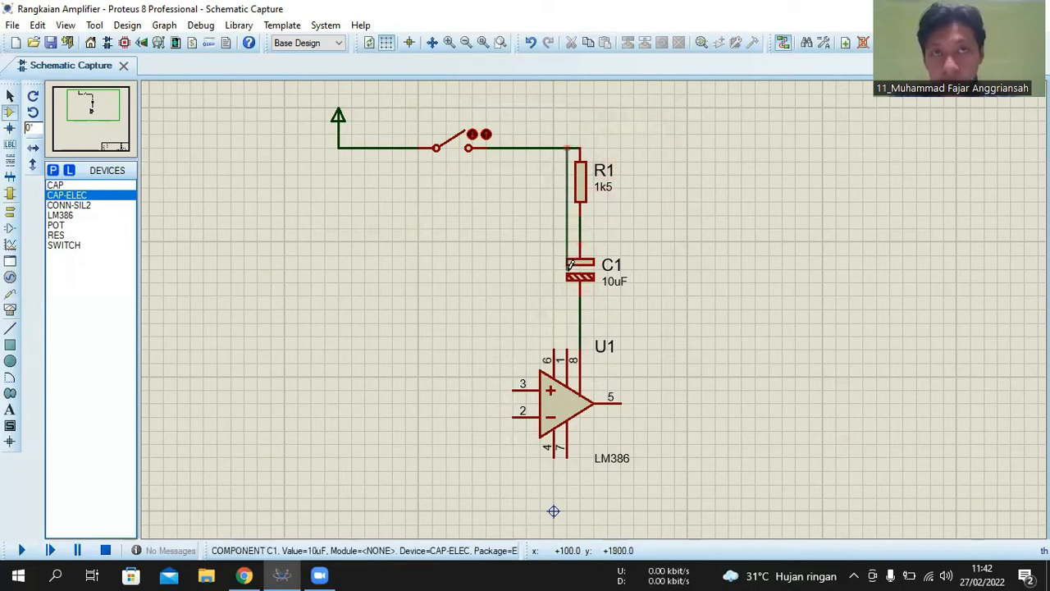
{"action": "left_click", "coordinate": [568, 343]}
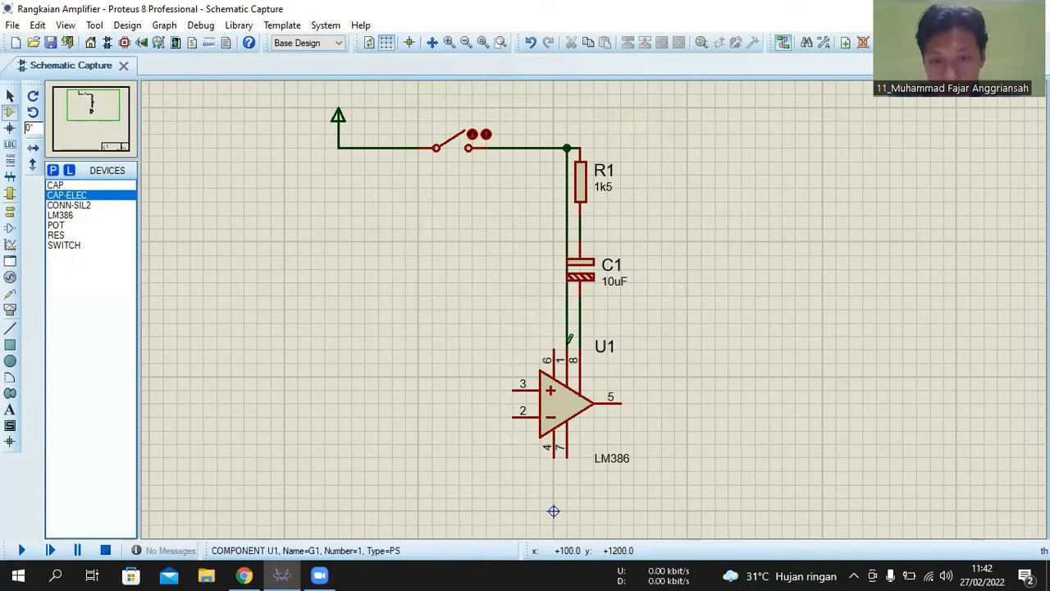
{"action": "left_click", "coordinate": [553, 147]}
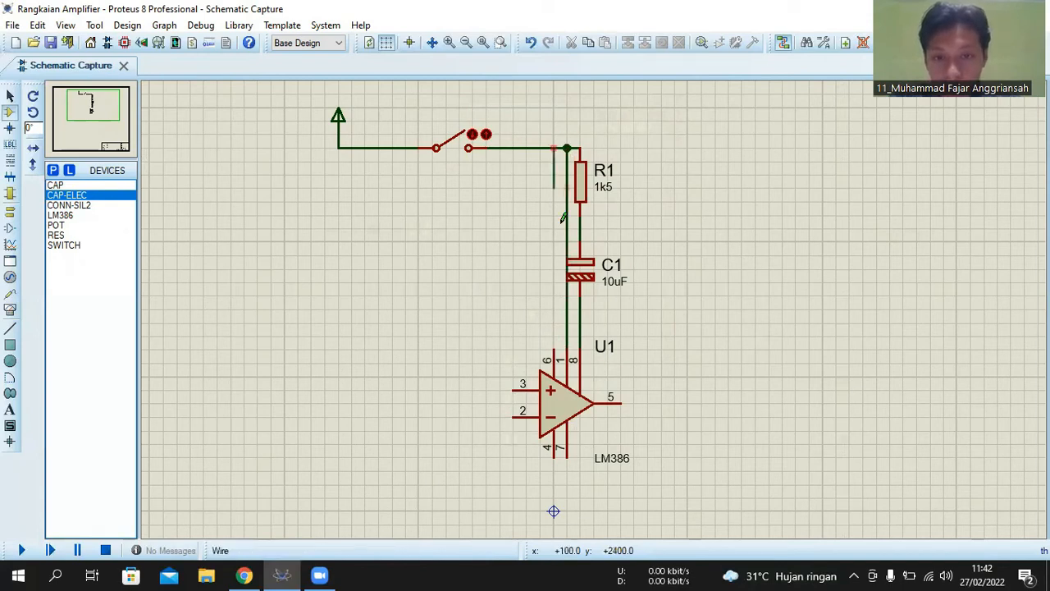
{"action": "left_click", "coordinate": [555, 343]}
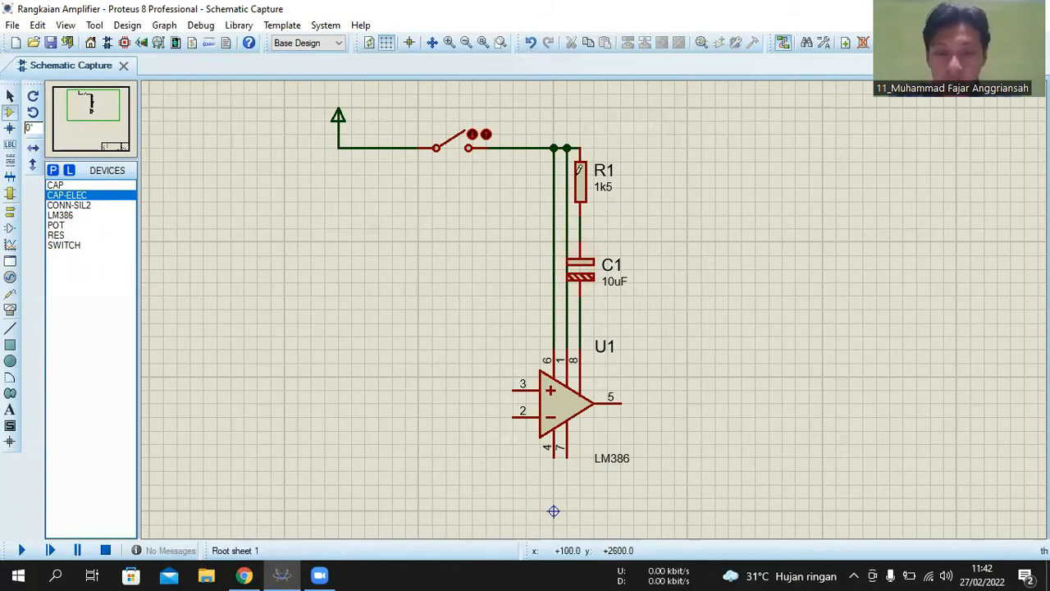
- Place a CONN-SIL2 connector in the open area to the left of the LM386
{"action": "scroll", "coordinate": [592, 311], "scroll_direction": "down", "scroll_amount": 1}
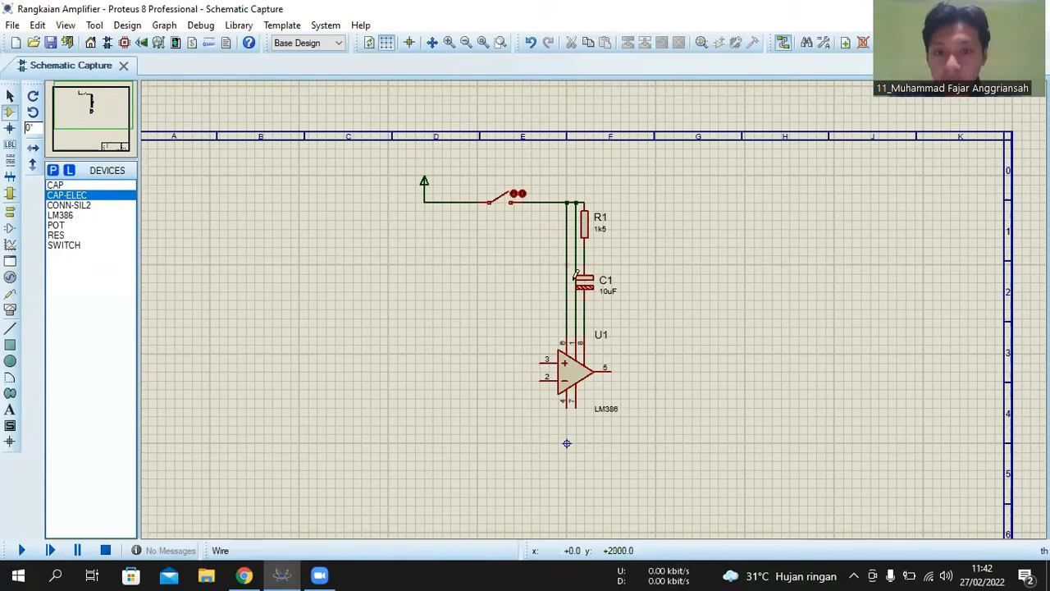
{"action": "scroll", "coordinate": [606, 339], "scroll_direction": "up", "scroll_amount": 1}
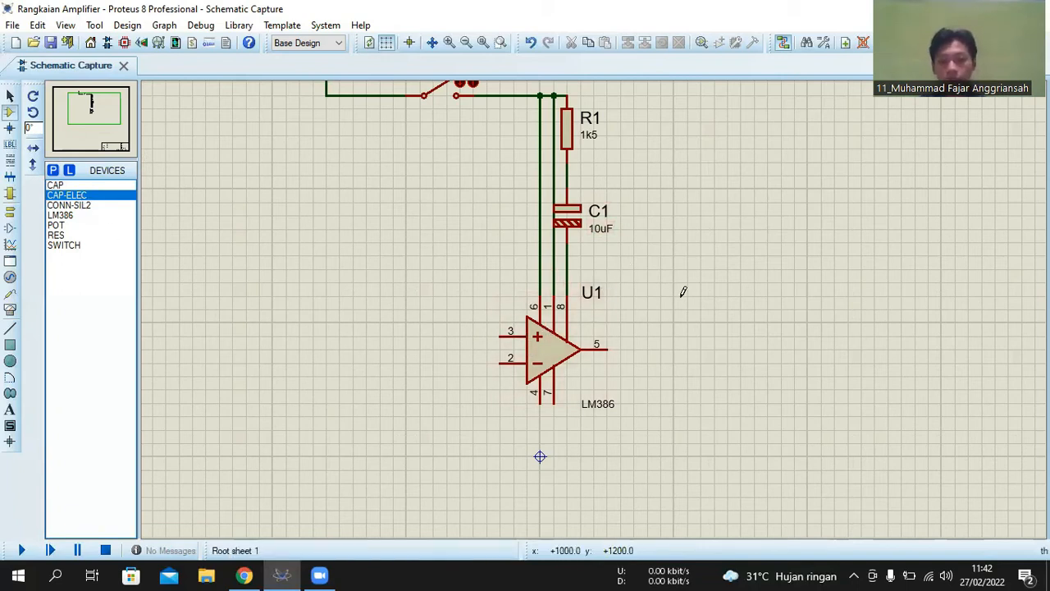
{"action": "scroll", "coordinate": [682, 291], "scroll_direction": "down", "scroll_amount": 1}
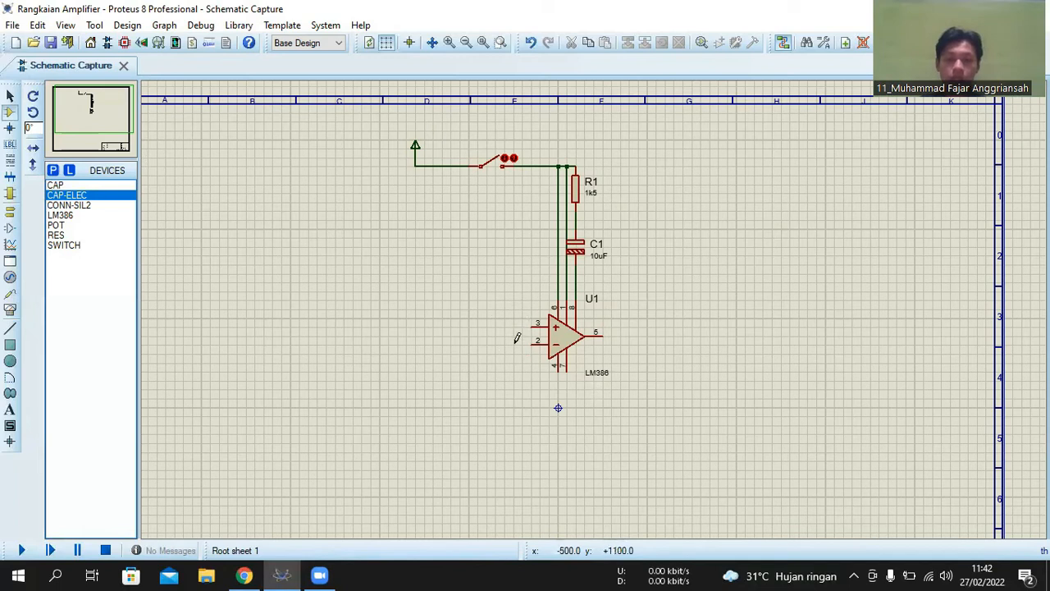
{"action": "left_click", "coordinate": [66, 215]}
{"action": "left_click", "coordinate": [66, 206]}
{"action": "left_click", "coordinate": [61, 186]}
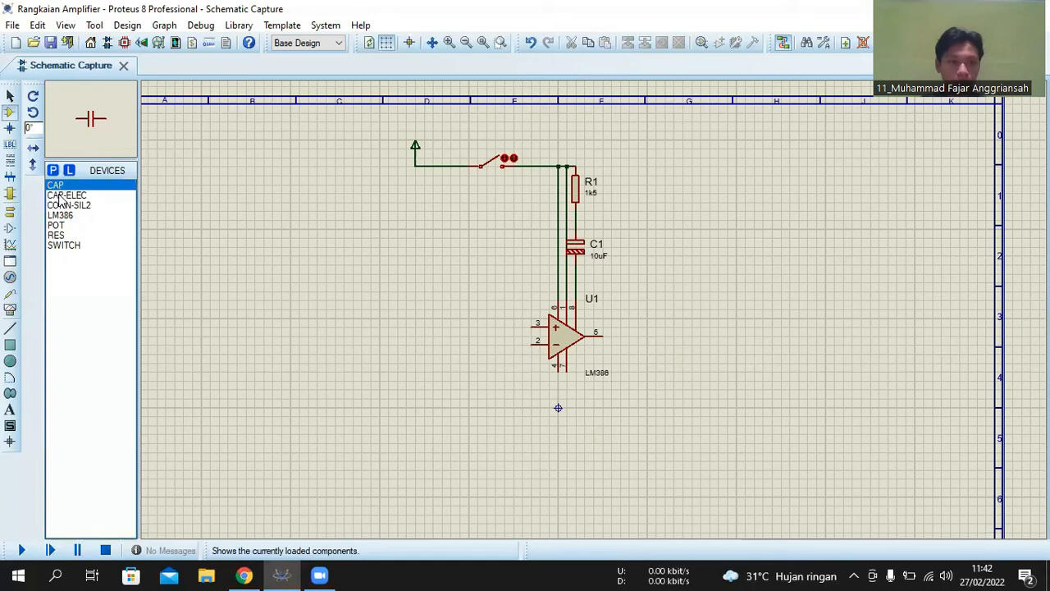
{"action": "left_click", "coordinate": [60, 196]}
{"action": "left_click", "coordinate": [66, 215]}
{"action": "left_click", "coordinate": [65, 205]}
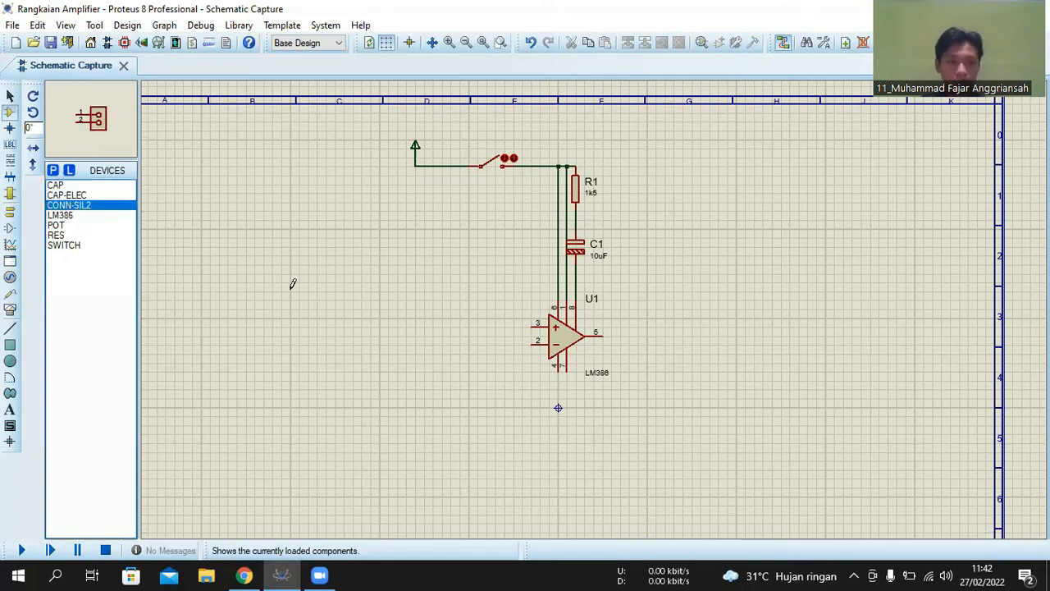
{"action": "scroll", "coordinate": [597, 316], "scroll_direction": "up", "scroll_amount": 1}
{"action": "scroll", "coordinate": [626, 323], "scroll_direction": "down", "scroll_amount": 1}
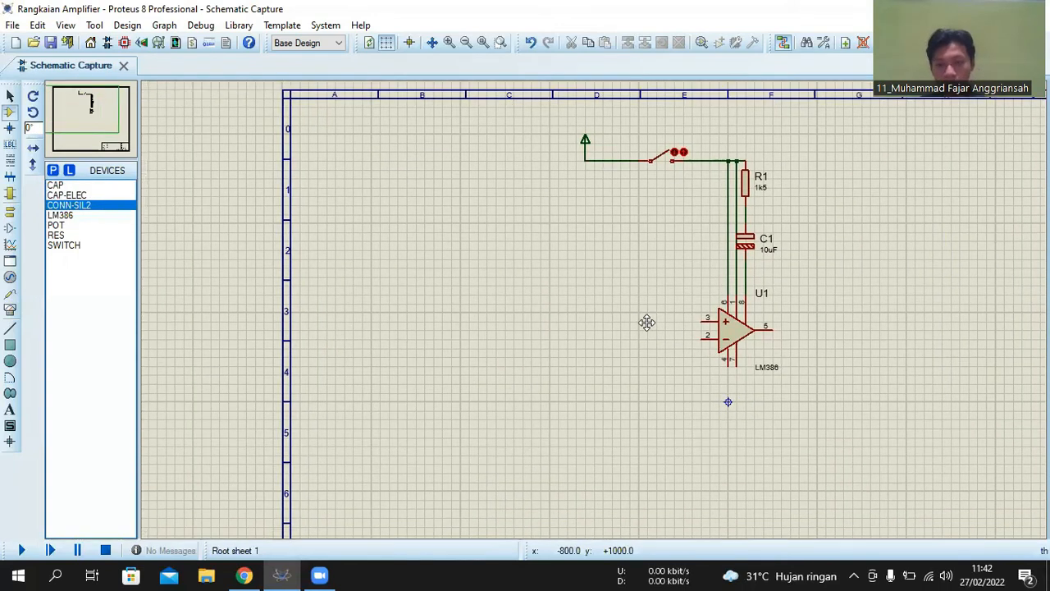
{"action": "left_click", "coordinate": [646, 321]}
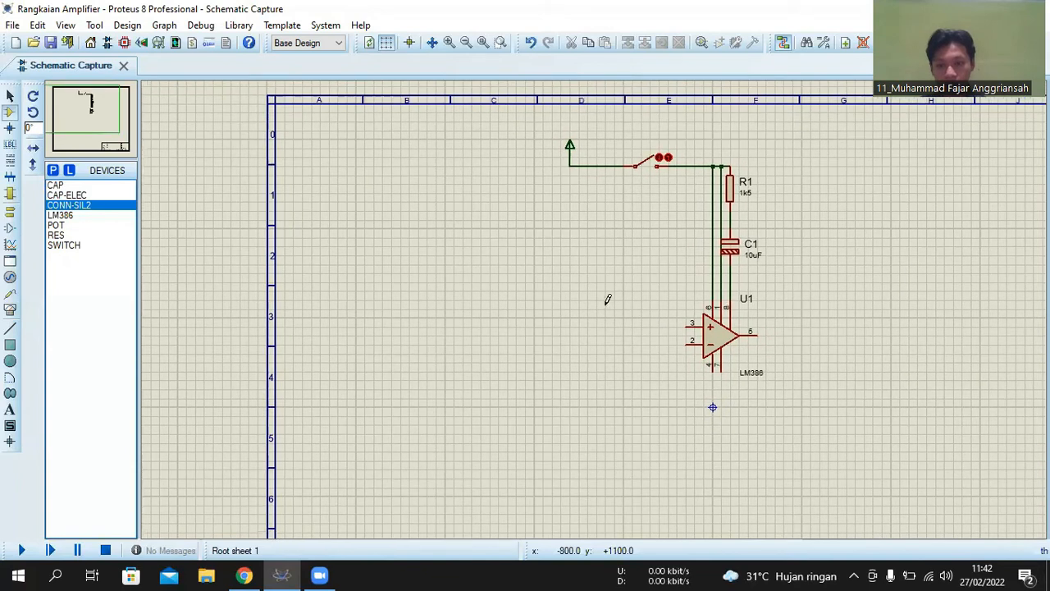
{"action": "left_click", "coordinate": [533, 297]}
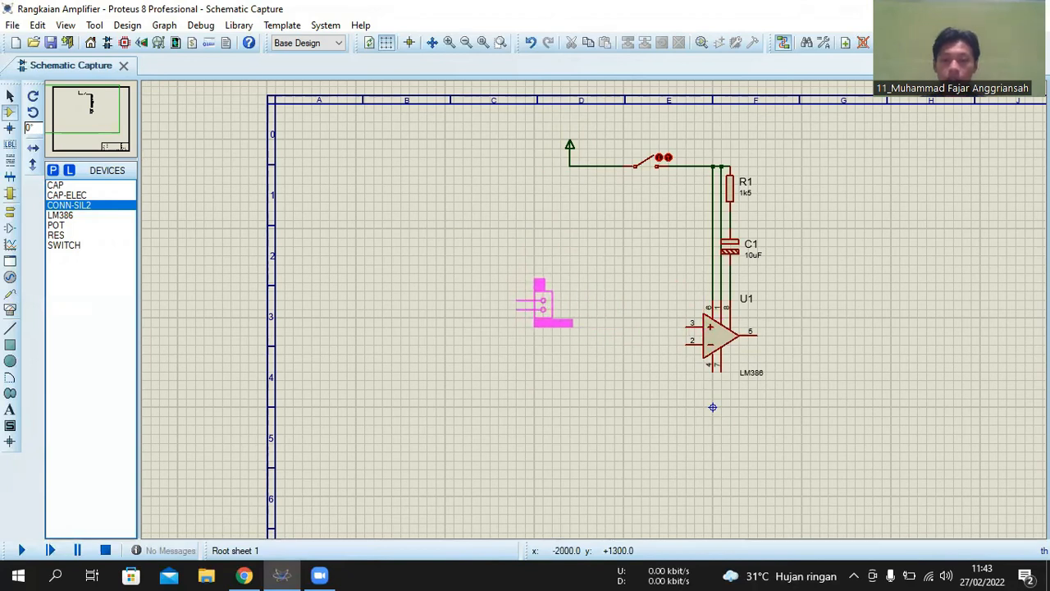
{"action": "left_click", "coordinate": [541, 303]}
- Rotate connector J1 by 180 degrees so its pins face the LM386, and shift it slightly toward the amplifier
{"action": "right_click", "coordinate": [543, 303]}
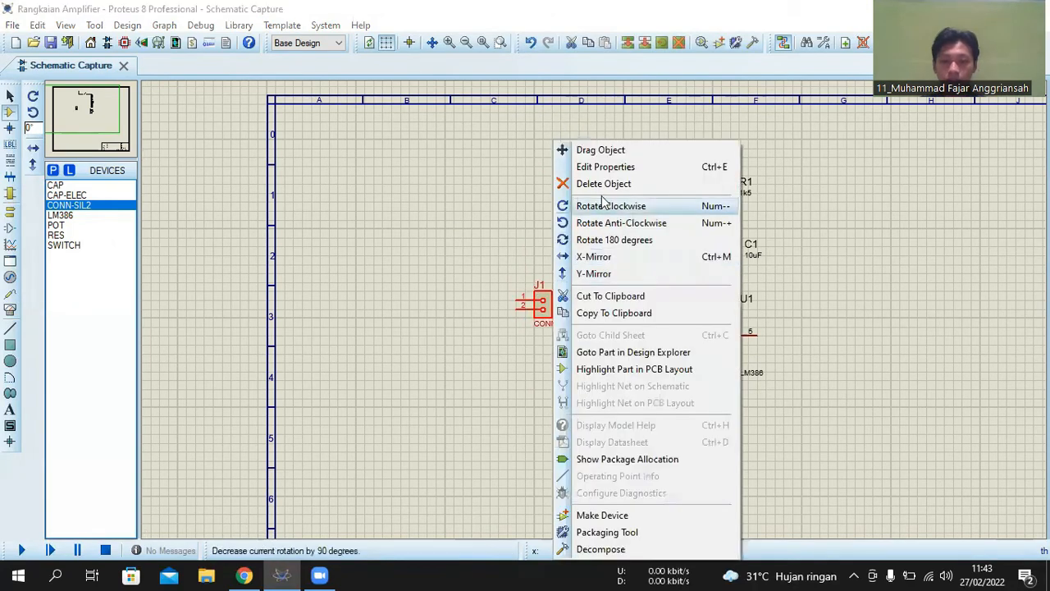
{"action": "left_click", "coordinate": [607, 240]}
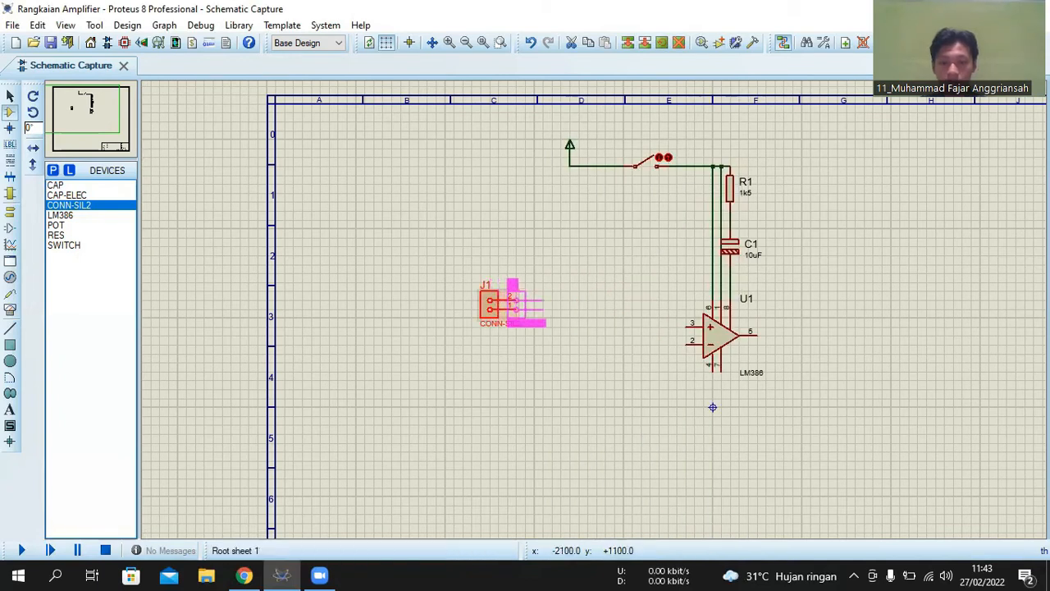
{"action": "left_click", "coordinate": [548, 305]}
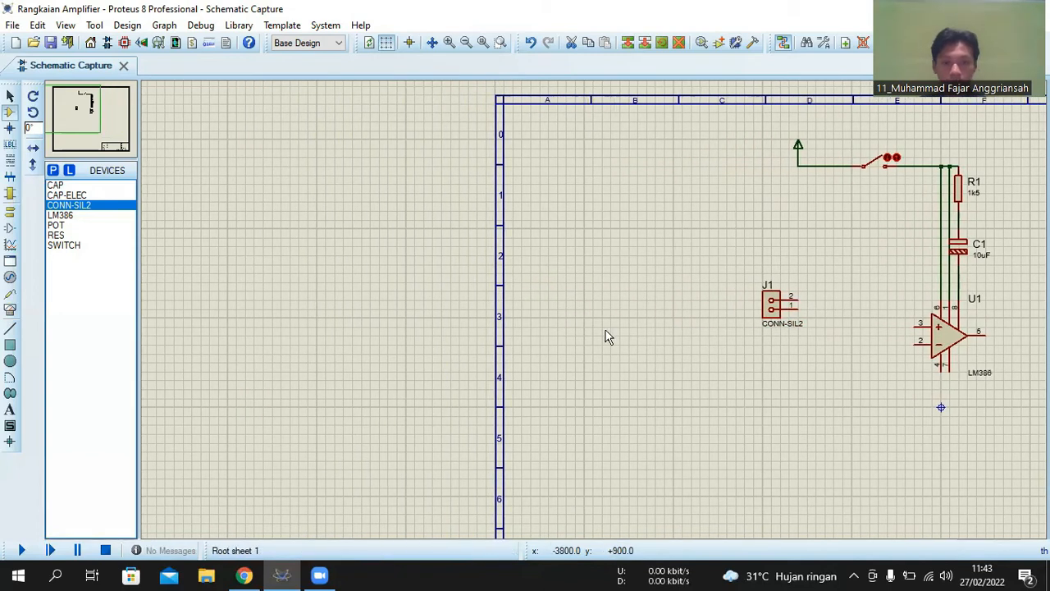
{"action": "left_click", "coordinate": [534, 326]}
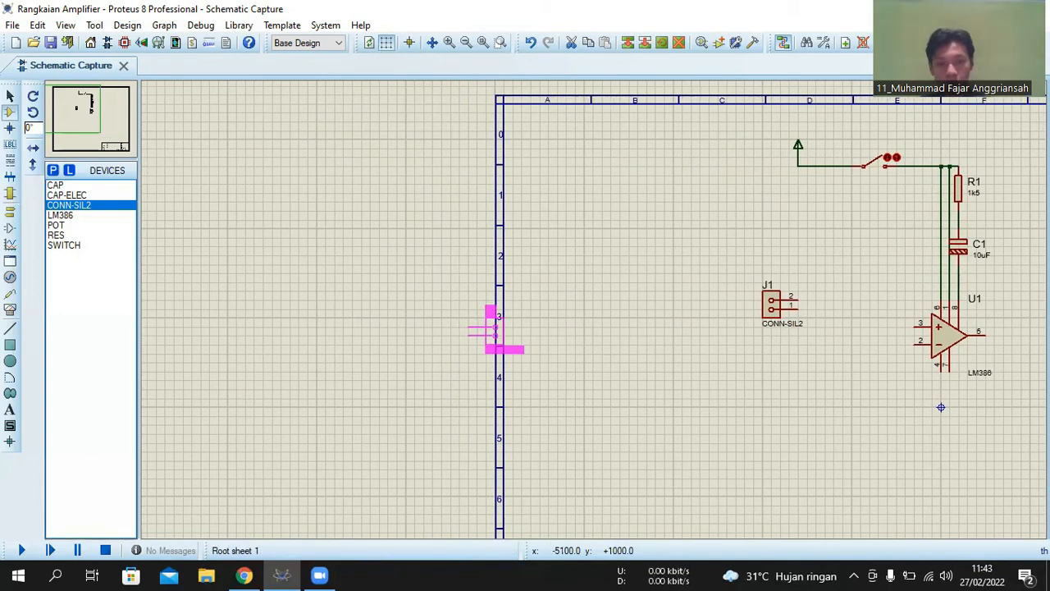
{"action": "right_click", "coordinate": [535, 299]}
{"action": "scroll", "coordinate": [570, 304], "scroll_direction": "down", "scroll_amount": 1}
{"action": "scroll", "coordinate": [591, 301], "scroll_direction": "down", "scroll_amount": 1}
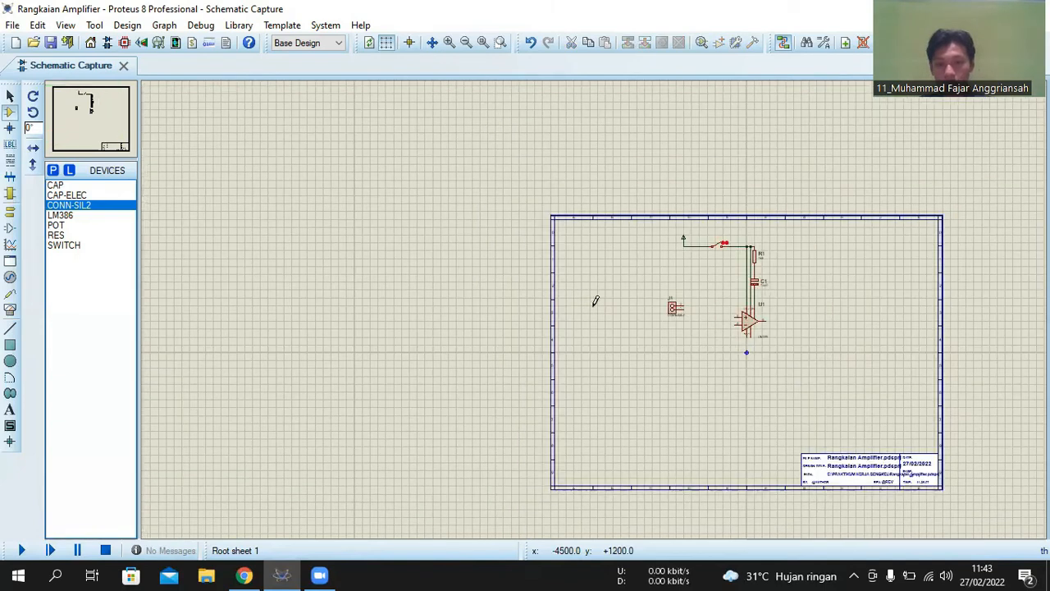
{"action": "scroll", "coordinate": [578, 299], "scroll_direction": "up", "scroll_amount": 2}
{"action": "scroll", "coordinate": [597, 303], "scroll_direction": "up", "scroll_amount": 1}
{"action": "scroll", "coordinate": [598, 309], "scroll_direction": "down", "scroll_amount": 1}
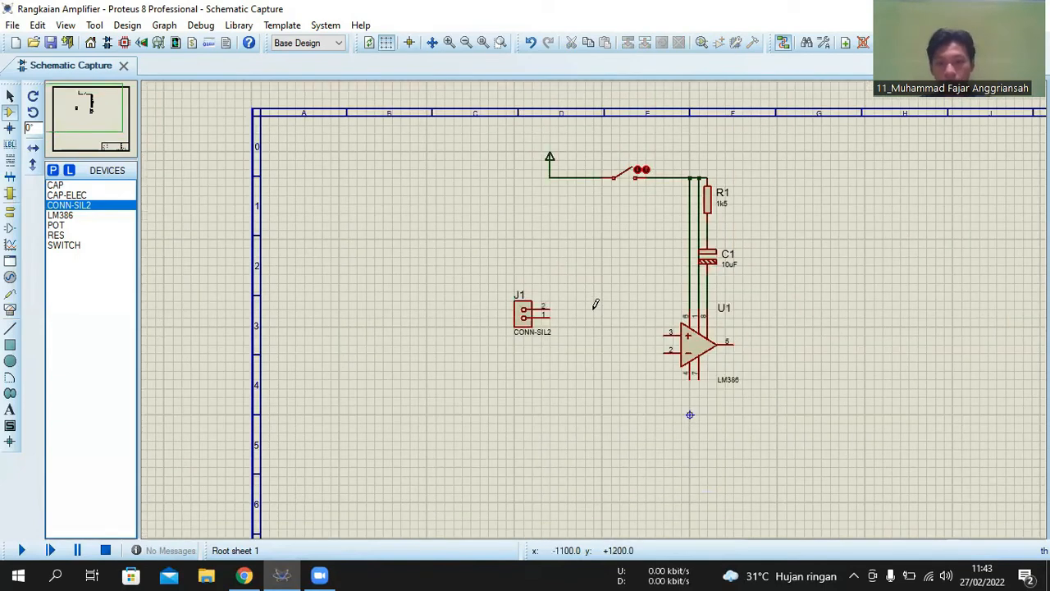
- Place a POT potentiometer between connector J1 and the LM386, then shift it slightly closer to the LM386
{"action": "left_click", "coordinate": [66, 226]}
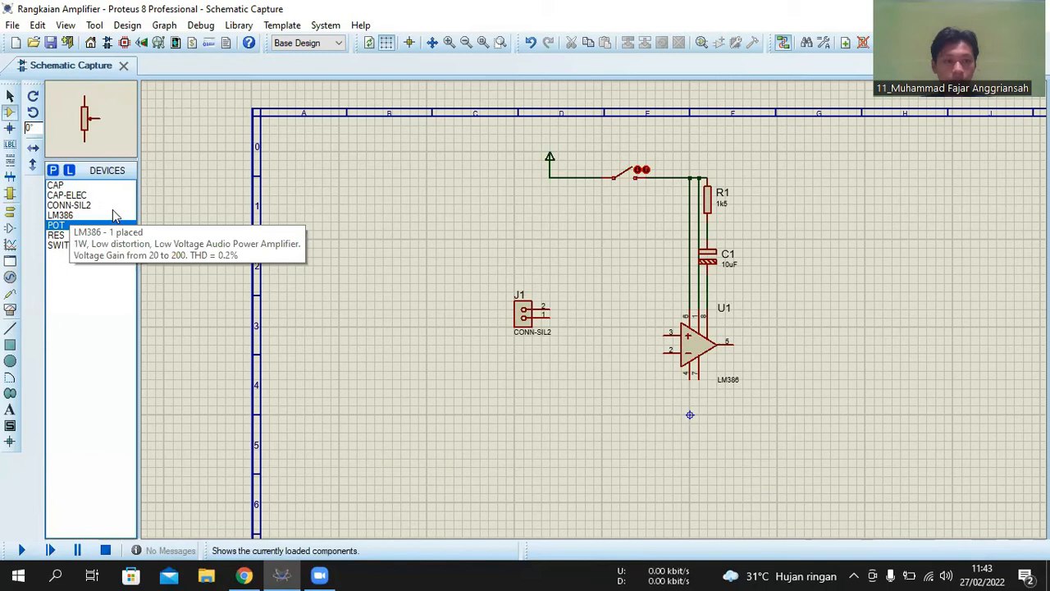
{"action": "left_click", "coordinate": [586, 321]}
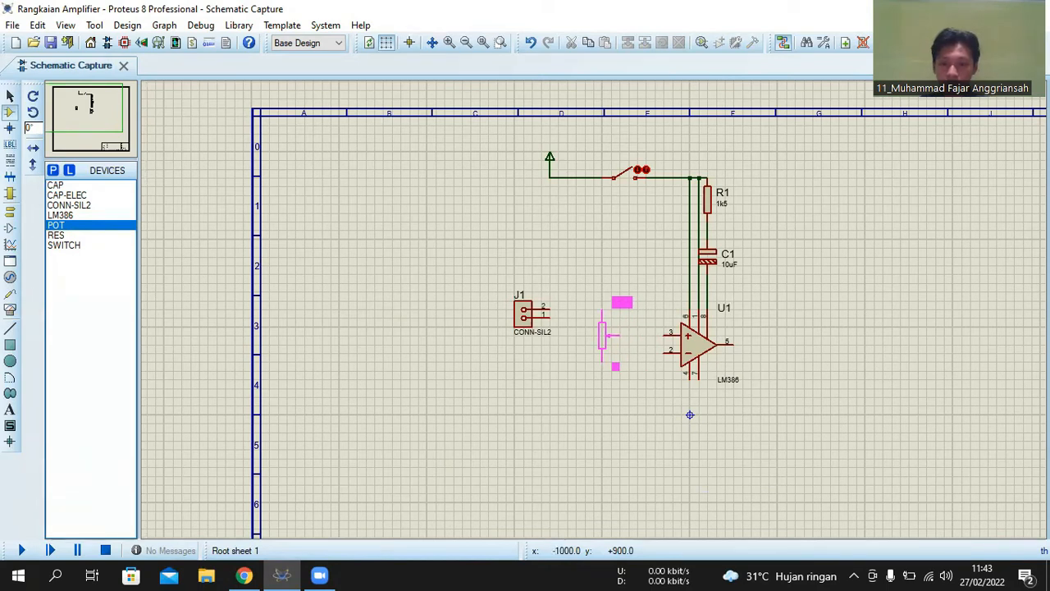
{"action": "left_click", "coordinate": [607, 335]}
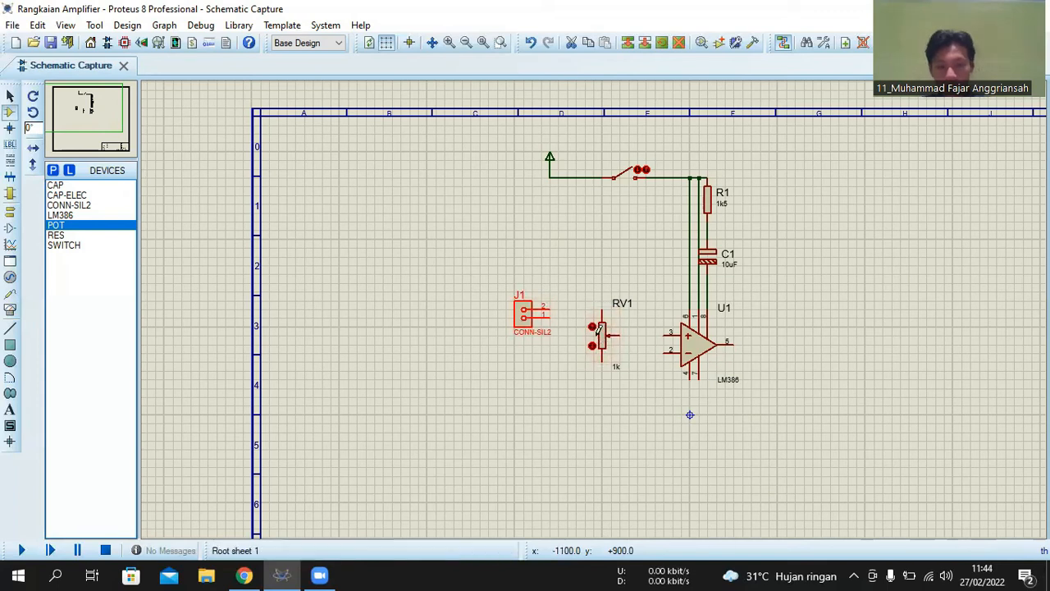
{"action": "mouse_move", "coordinate": [523, 315]}
{"action": "left_mouse_down"}
{"action": "mouse_move", "coordinate": [535, 285]}
{"action": "mouse_move", "coordinate": [527, 316]}
{"action": "left_mouse_up"}
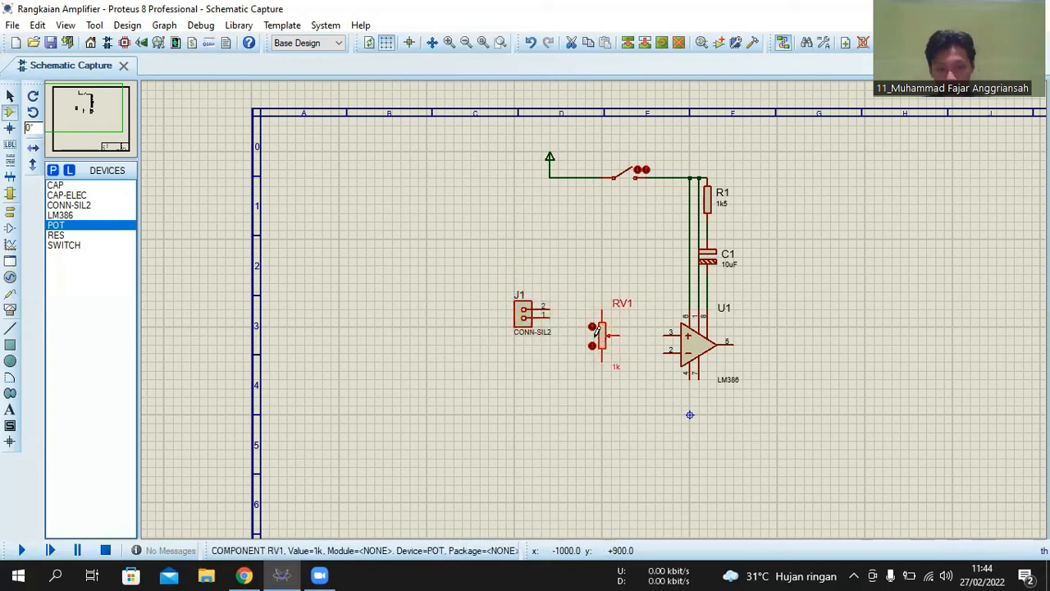
{"action": "left_click_drag", "start_coordinate": [596, 331], "coordinate": [617, 333]}
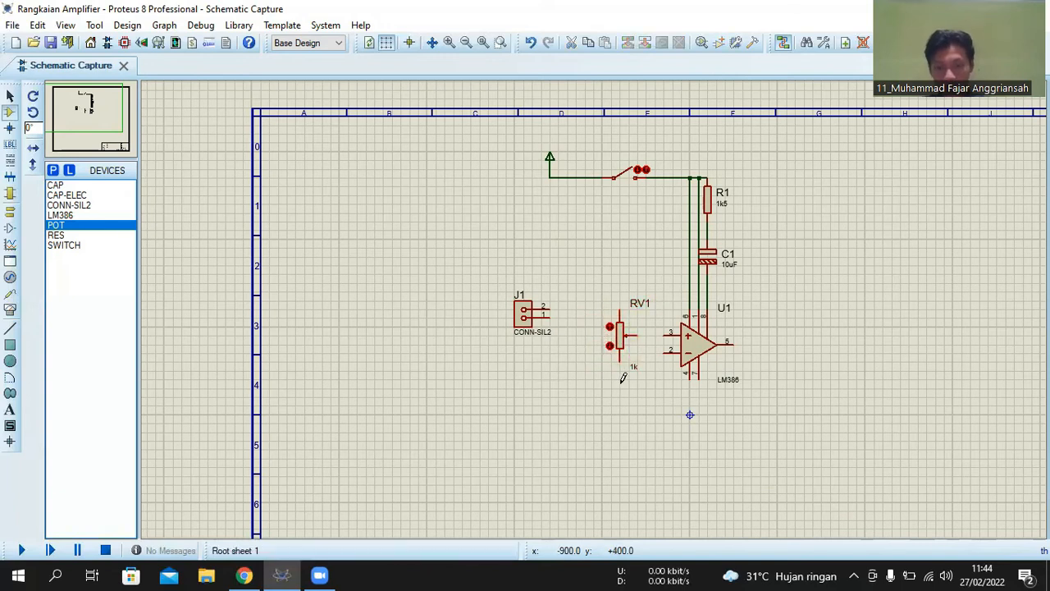
- Place a CAP-ELEC electrolytic capacitor between connector J1 and potentiometer RV1, level with J1's pin 2
{"action": "key", "text": "F6"}
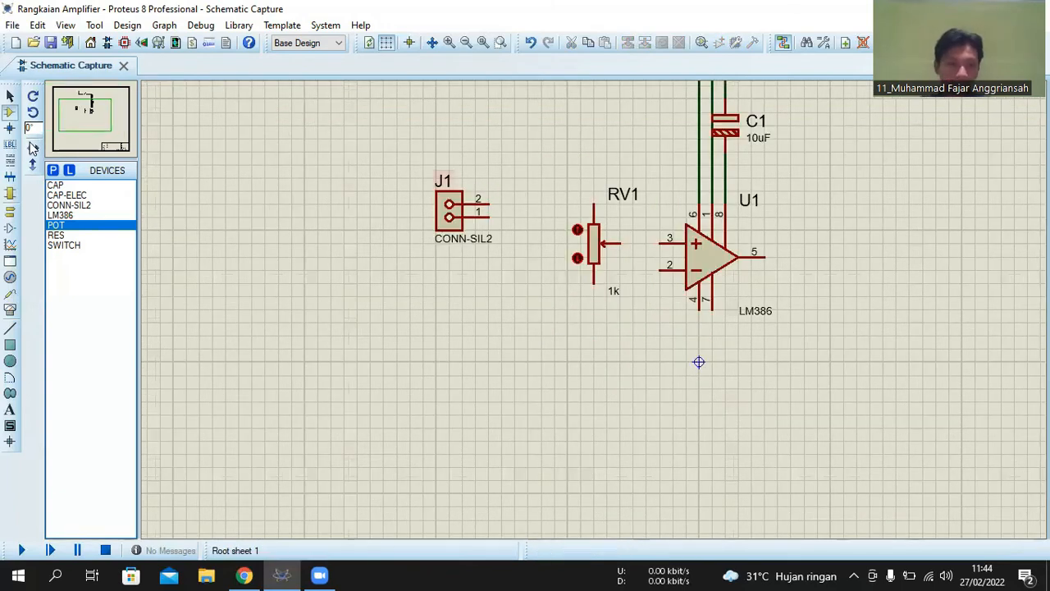
{"action": "left_click", "coordinate": [63, 185]}
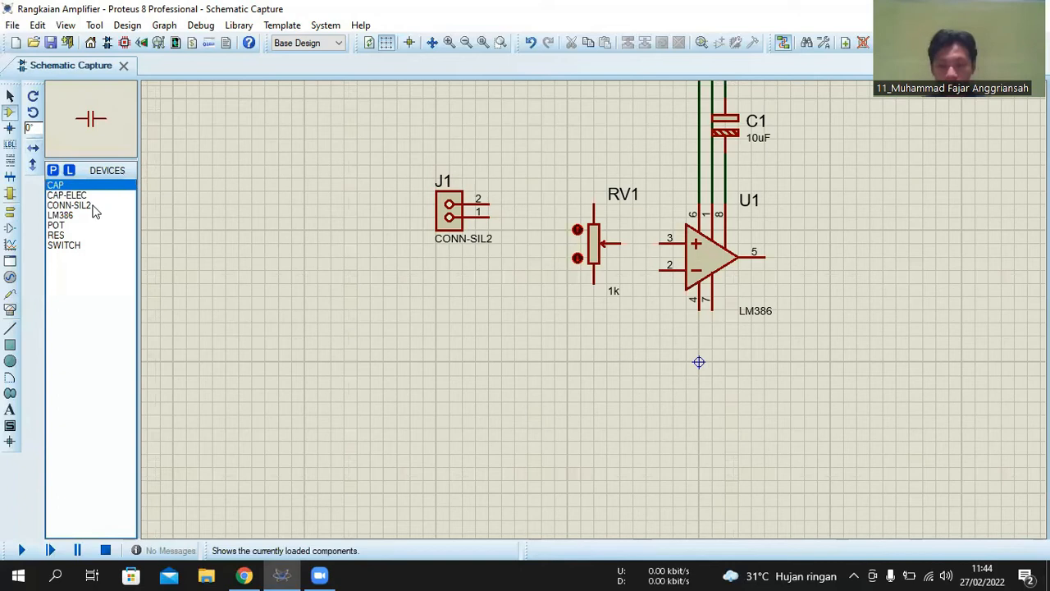
{"action": "left_click", "coordinate": [92, 206]}
{"action": "left_click", "coordinate": [92, 196]}
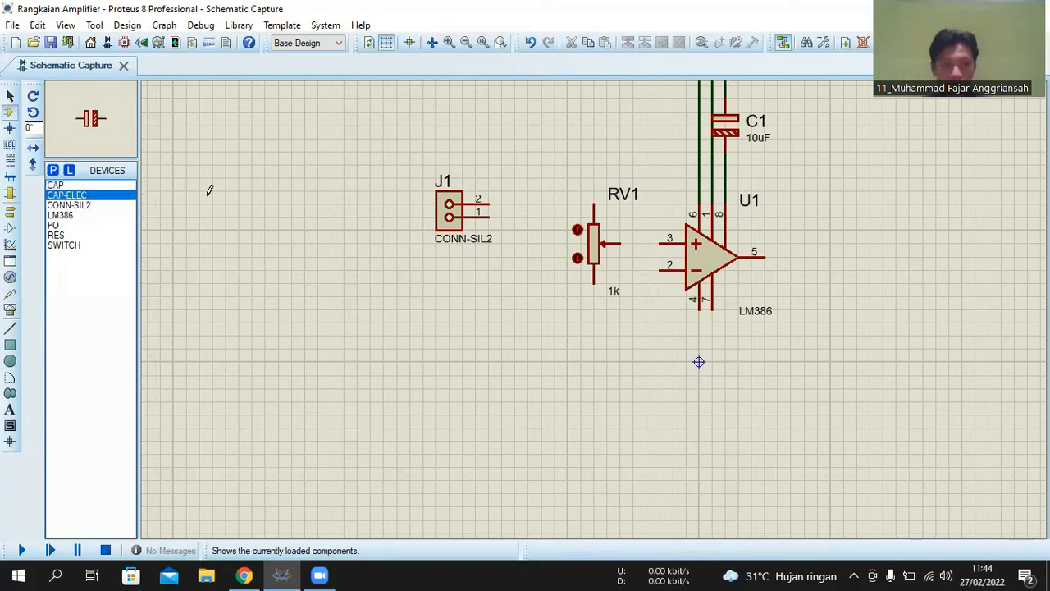
{"action": "left_click", "coordinate": [529, 197]}
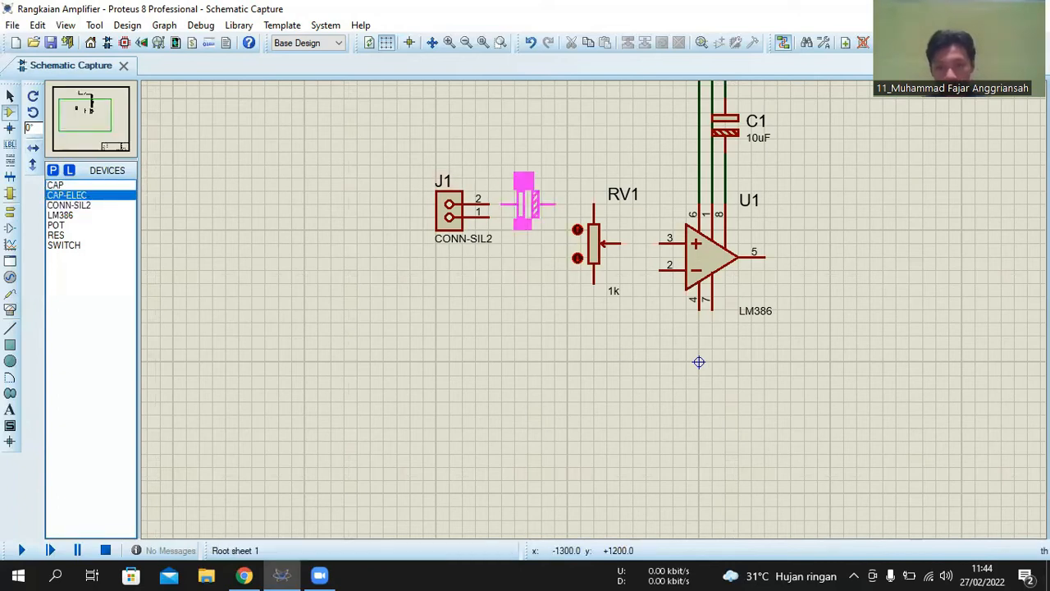
{"action": "left_click", "coordinate": [525, 201]}
- Rotate capacitor C2 anti-clockwise twice so its hatched plate faces connector J1
{"action": "right_click", "coordinate": [544, 207]}
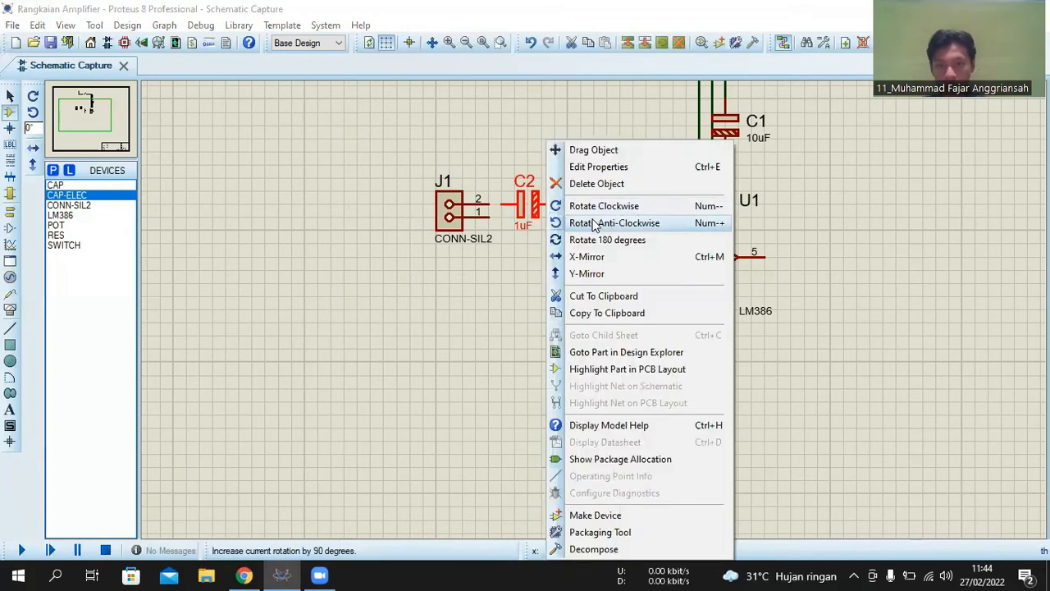
{"action": "left_click", "coordinate": [596, 223]}
{"action": "right_click", "coordinate": [521, 212]}
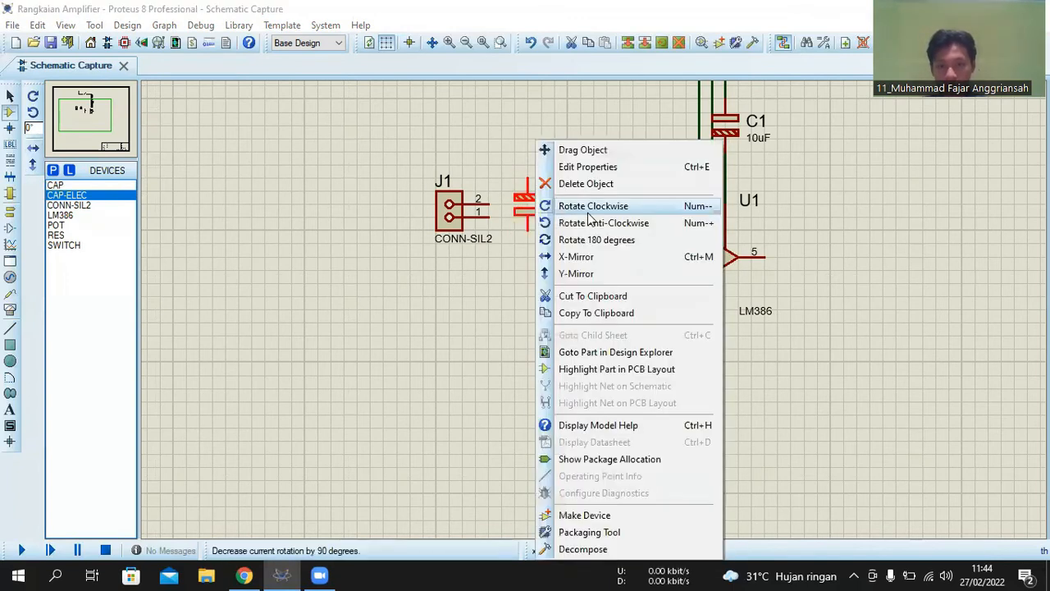
{"action": "left_click", "coordinate": [592, 222]}
{"action": "left_click", "coordinate": [564, 157]}
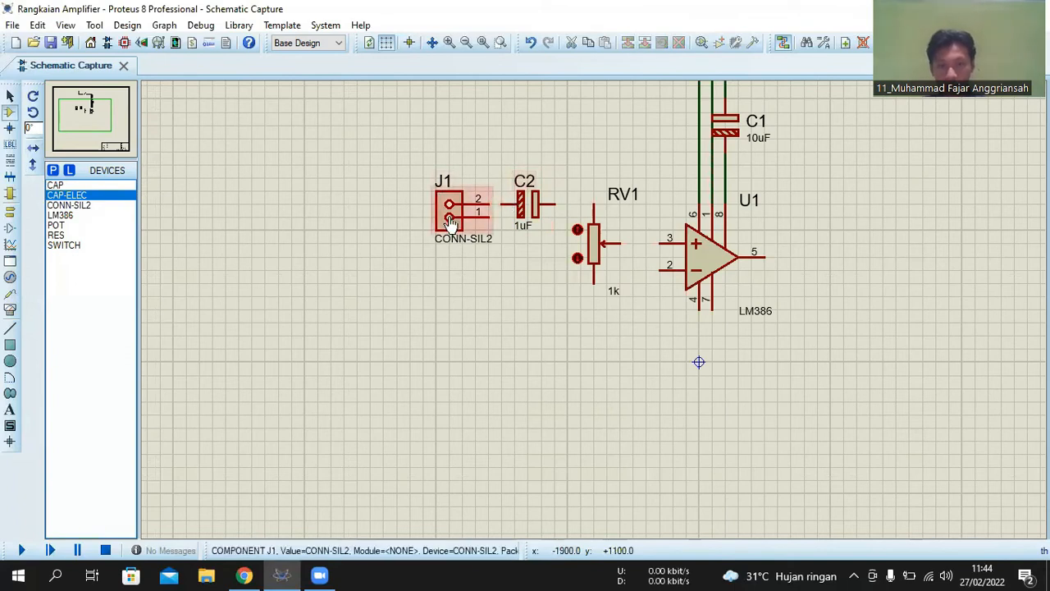
- Move connector J1 slightly to the left to widen the gap between it and C2
{"action": "mouse_move", "coordinate": [446, 218]}
{"action": "left_mouse_down"}
{"action": "mouse_move", "coordinate": [420, 215]}
{"action": "mouse_move", "coordinate": [446, 217]}
{"action": "left_mouse_up"}
{"action": "scroll", "coordinate": [628, 336], "scroll_direction": "down", "scroll_amount": 1}
{"action": "scroll", "coordinate": [612, 299], "scroll_direction": "up", "scroll_amount": 2}
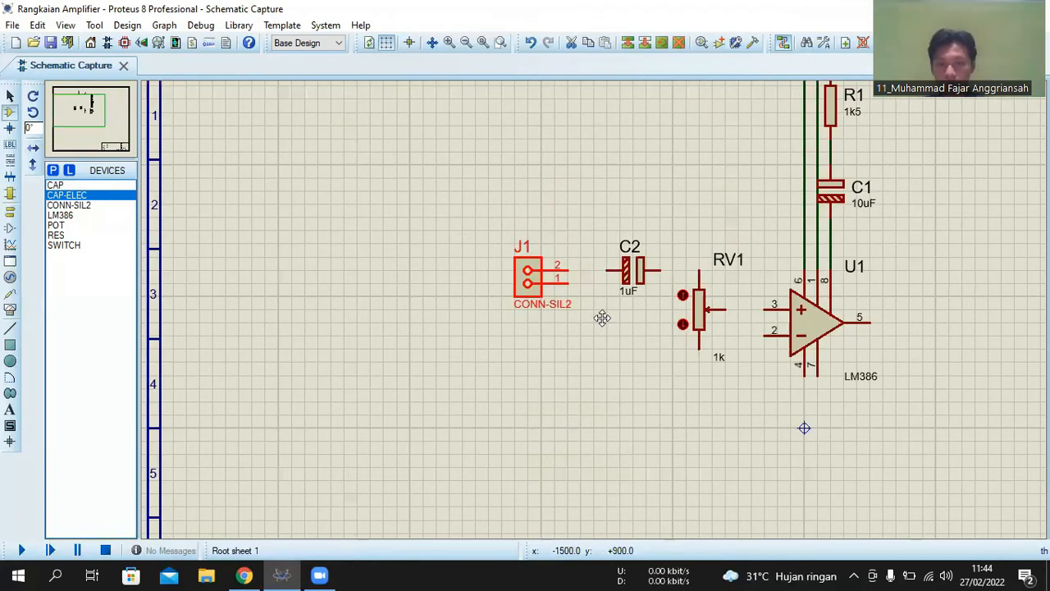
{"action": "left_click", "coordinate": [486, 333]}
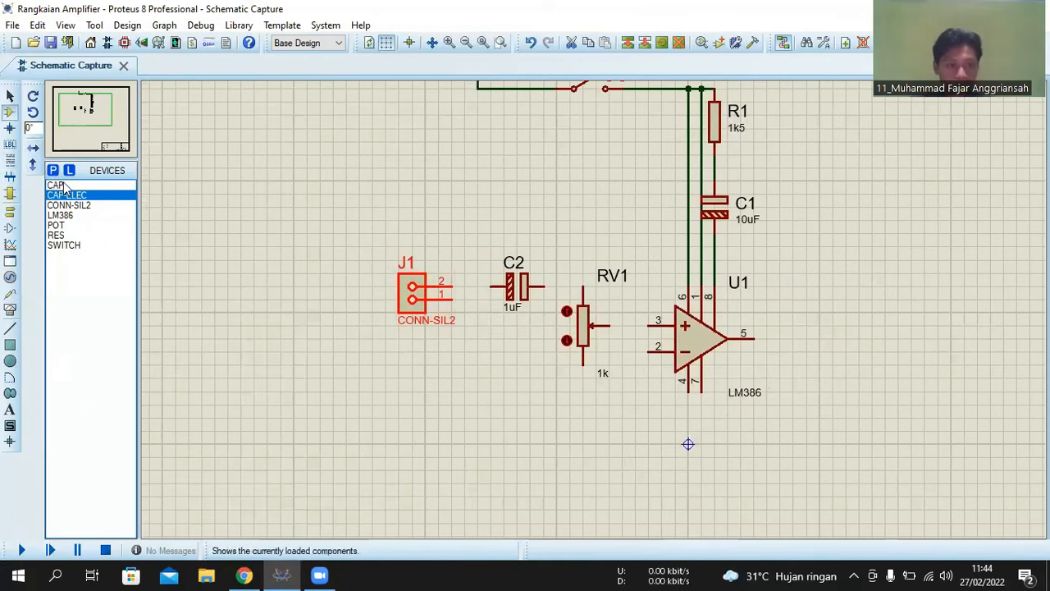
- Set the value of capacitor C2 to 2.2uF
{"action": "double_click", "coordinate": [516, 309]}
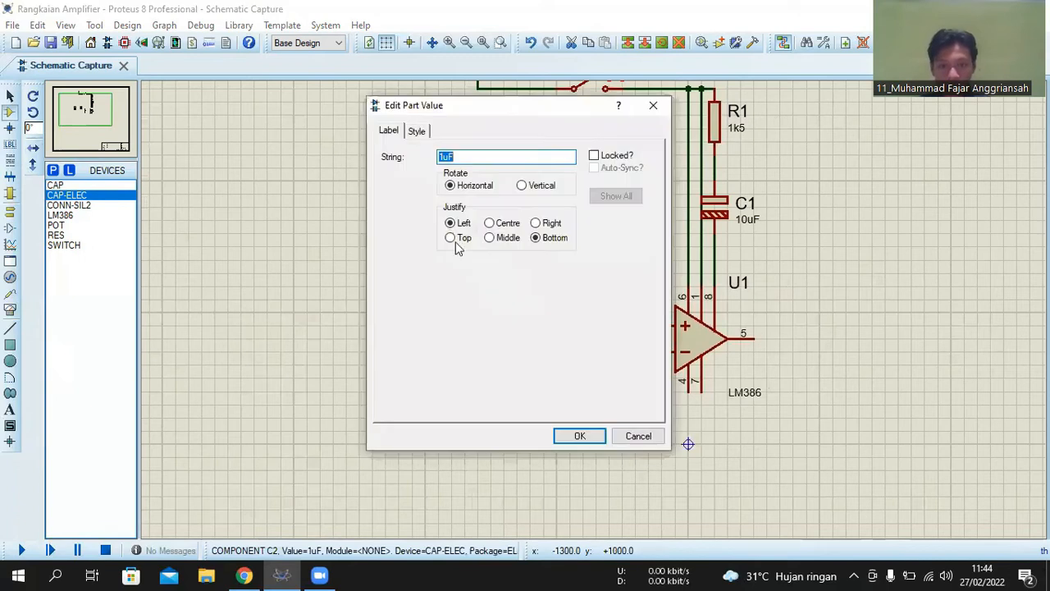
{"action": "left_click", "coordinate": [440, 156]}
{"action": "type", "text": "2"}
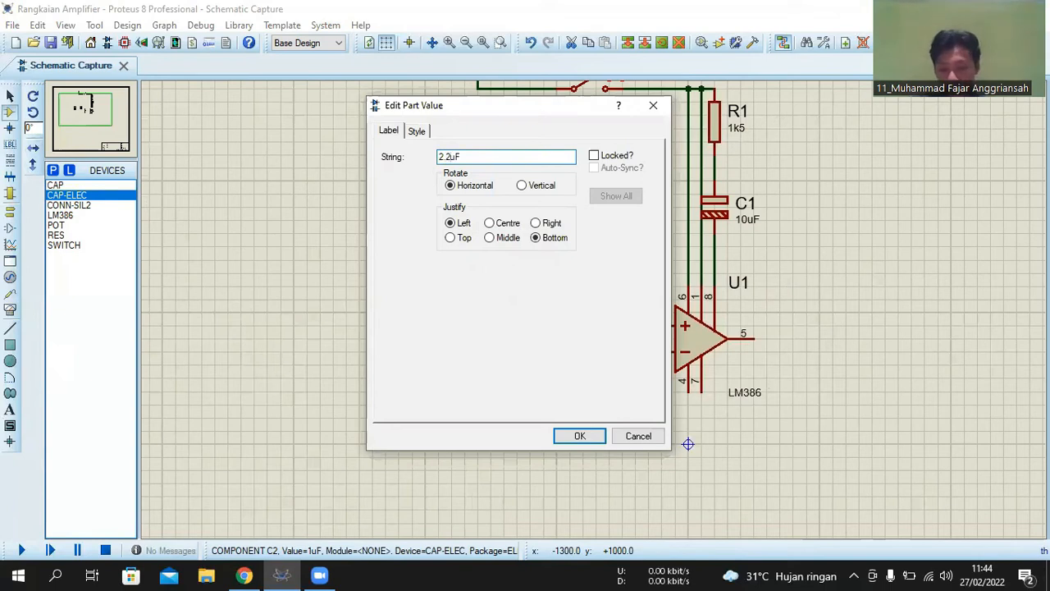
{"action": "type", "text": ".2"}
{"action": "key", "text": "Return"}
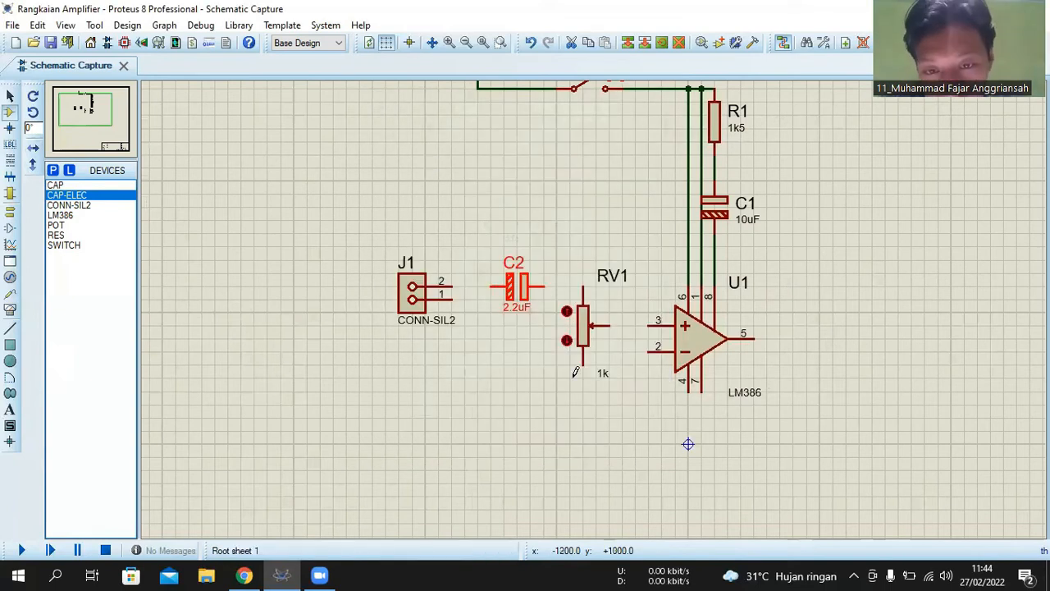
- Set the value of potentiometer RV1 to 10k
{"action": "double_click", "coordinate": [605, 382]}
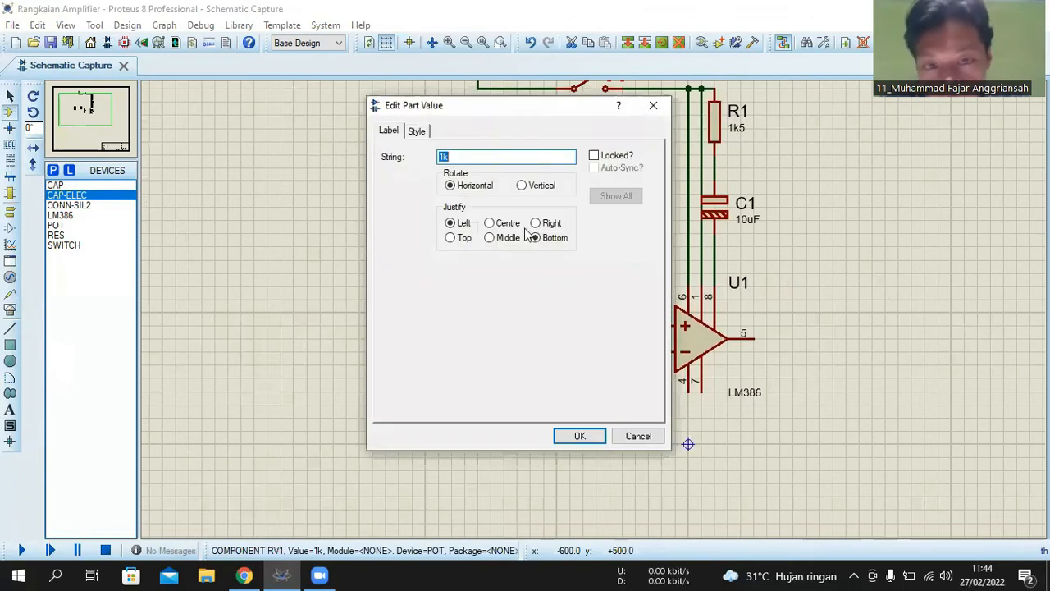
{"action": "left_click", "coordinate": [442, 158]}
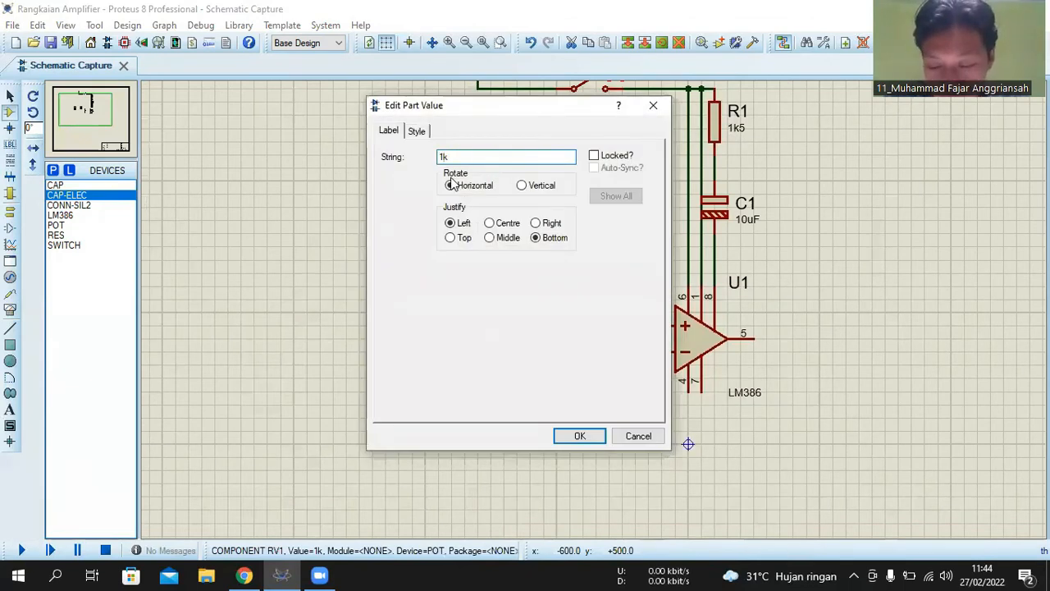
{"action": "type", "text": "0"}
{"action": "key", "text": "Return"}
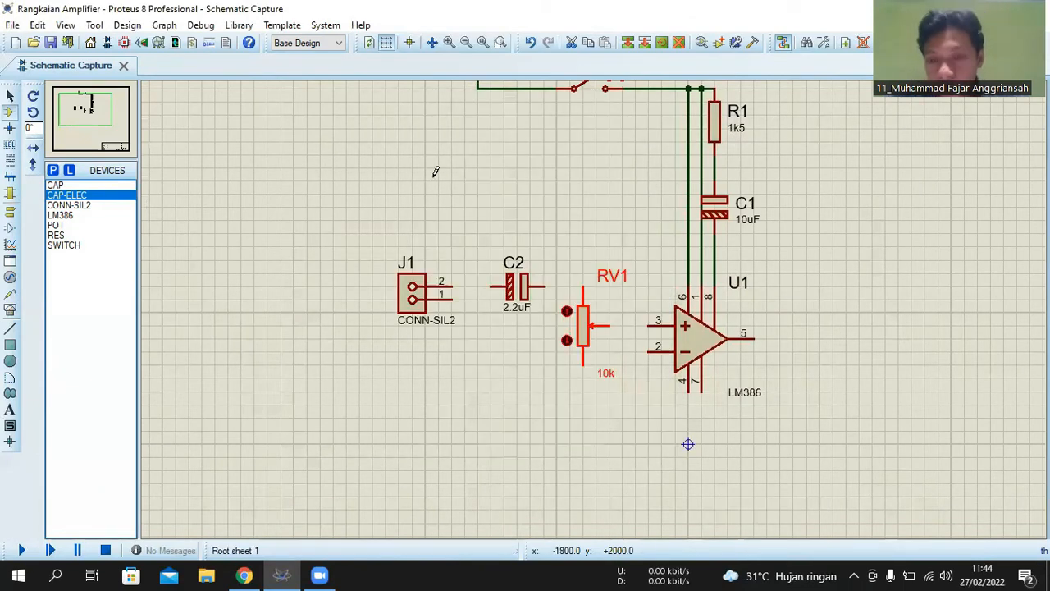
- Wire pin 2 of connector J1 to the hatched-plate pin of capacitor C2
{"action": "scroll", "coordinate": [510, 317], "scroll_direction": "down", "scroll_amount": 1}
{"action": "left_click", "coordinate": [517, 292]}
{"action": "left_click", "coordinate": [529, 293]}
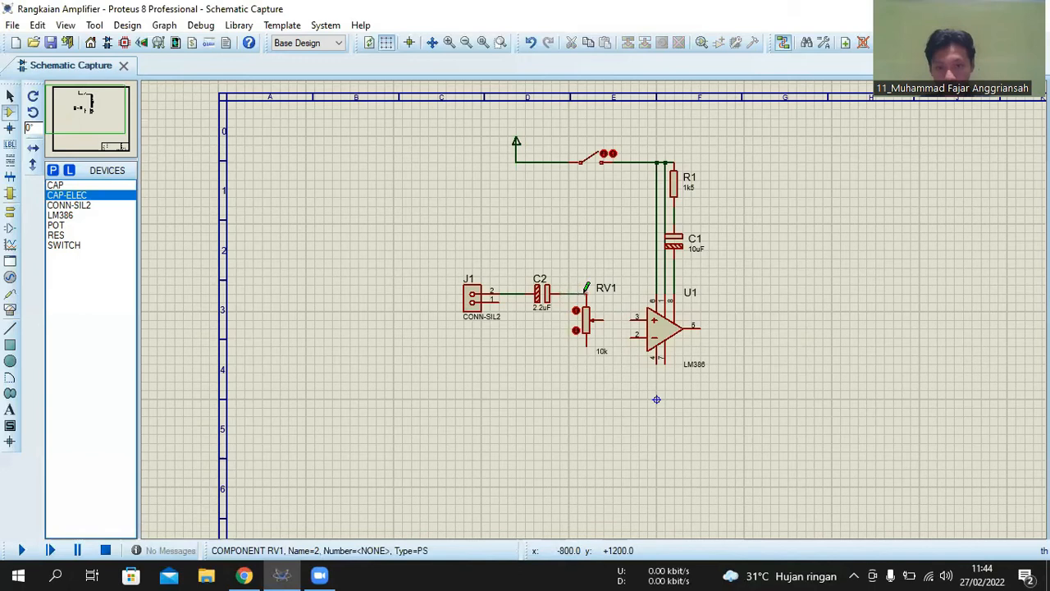
- Wire the wiper pin of potentiometer RV1 to pin 3 of U1
{"action": "left_click", "coordinate": [602, 318]}
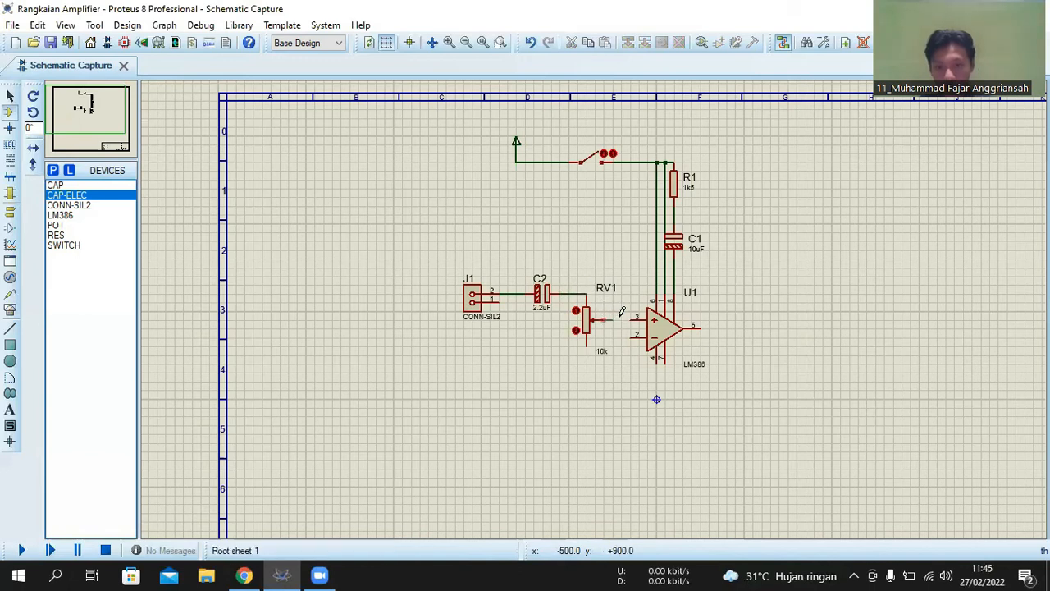
{"action": "left_click", "coordinate": [632, 316]}
{"action": "scroll", "coordinate": [632, 364], "scroll_direction": "down", "scroll_amount": 2}
{"action": "scroll", "coordinate": [566, 328], "scroll_direction": "up", "scroll_amount": 4}
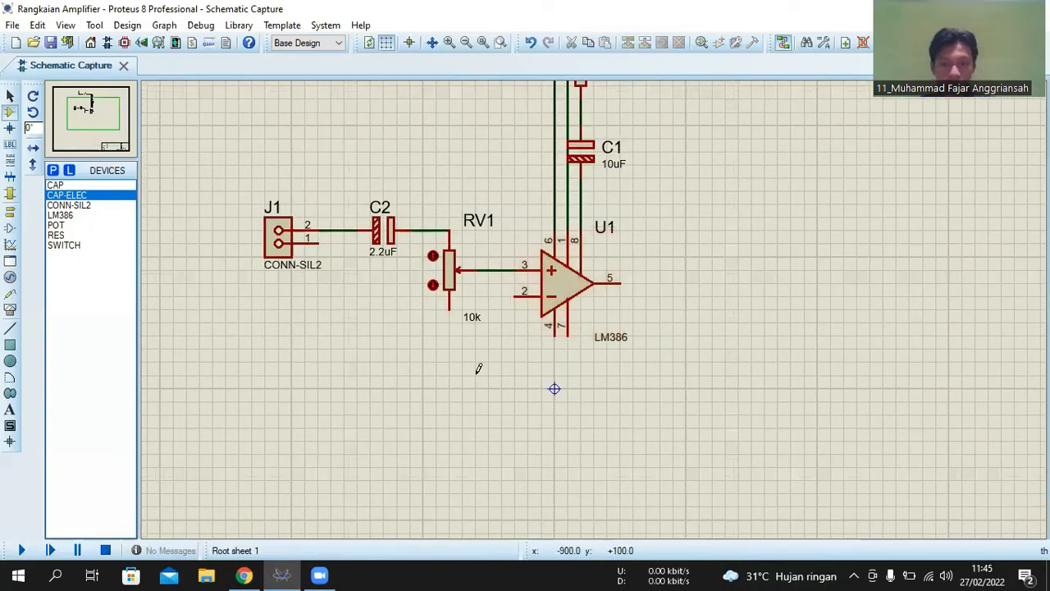
{"action": "scroll", "coordinate": [679, 299], "scroll_direction": "down", "scroll_amount": 2}
{"action": "scroll", "coordinate": [595, 300], "scroll_direction": "up", "scroll_amount": 2}
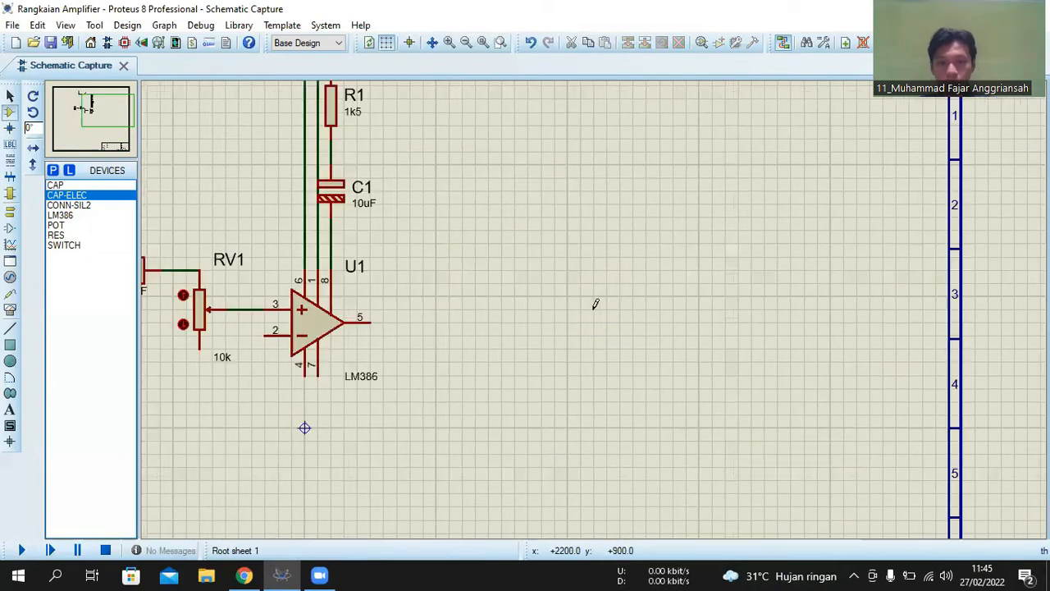
{"action": "scroll", "coordinate": [508, 305], "scroll_direction": "down", "scroll_amount": 2}
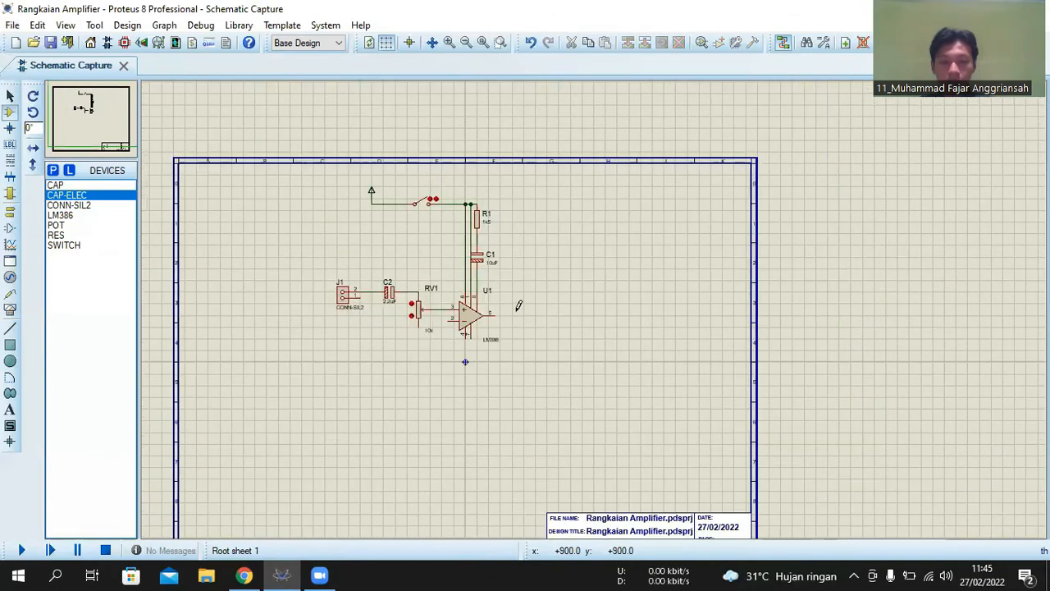
{"action": "scroll", "coordinate": [595, 302], "scroll_direction": "up", "scroll_amount": 2}
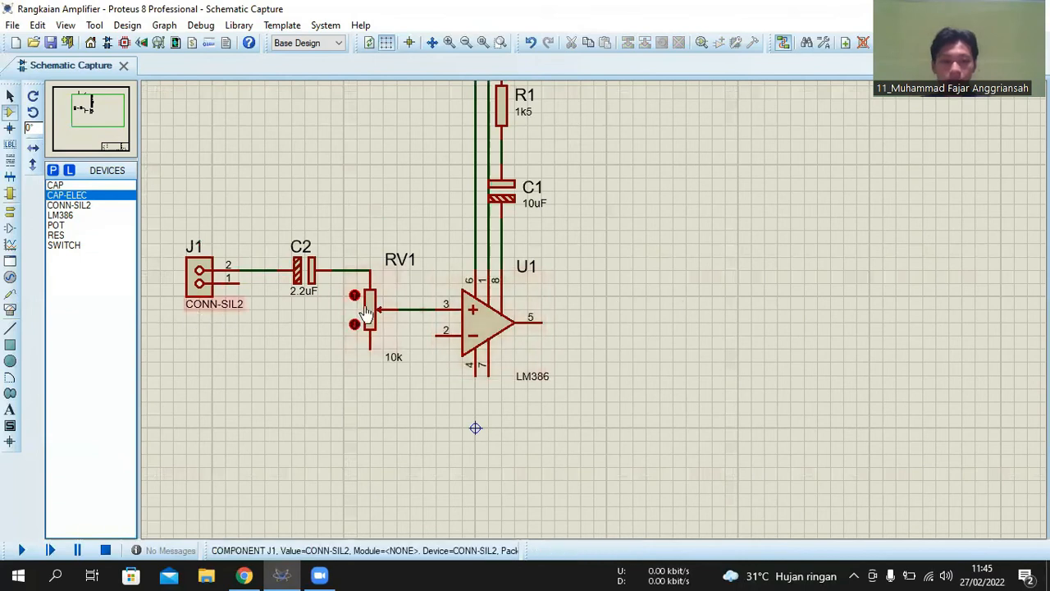
{"action": "scroll", "coordinate": [668, 312], "scroll_direction": "down", "scroll_amount": 1}
{"action": "scroll", "coordinate": [596, 303], "scroll_direction": "up", "scroll_amount": 1}
{"action": "scroll", "coordinate": [596, 304], "scroll_direction": "down", "scroll_amount": 1}
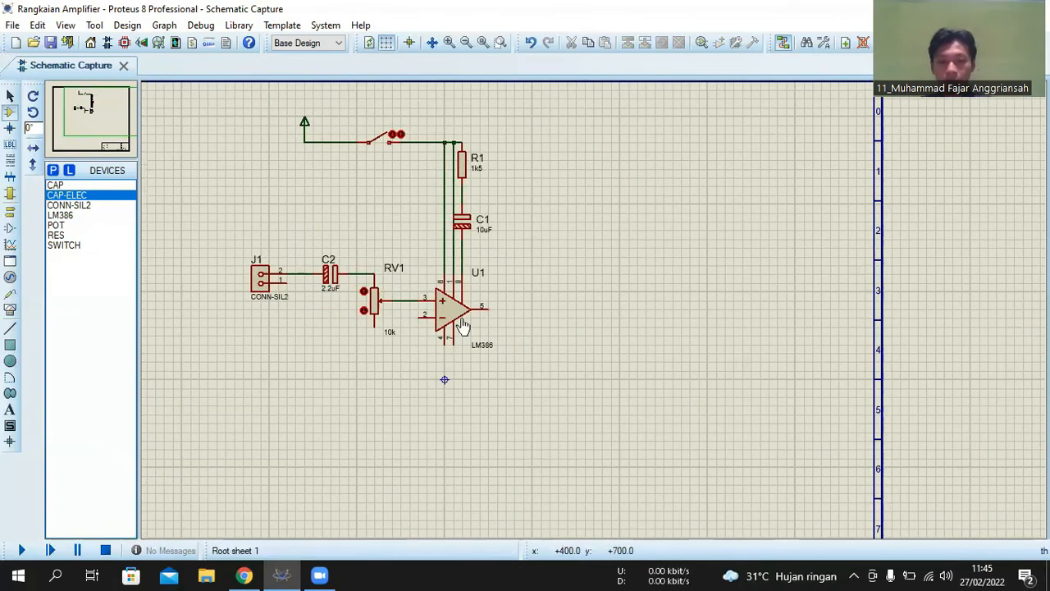
- Wire pin 1 of connector J1 down, across below the circuit and up to pin 4 of U1
{"action": "scroll", "coordinate": [596, 303], "scroll_direction": "up", "scroll_amount": 1}
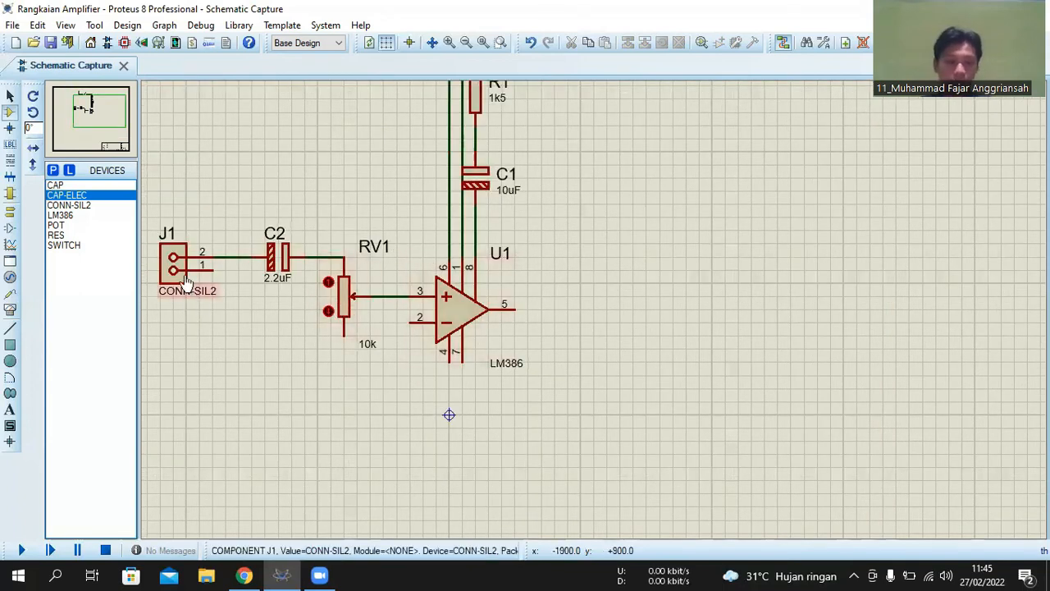
{"action": "left_click", "coordinate": [213, 269]}
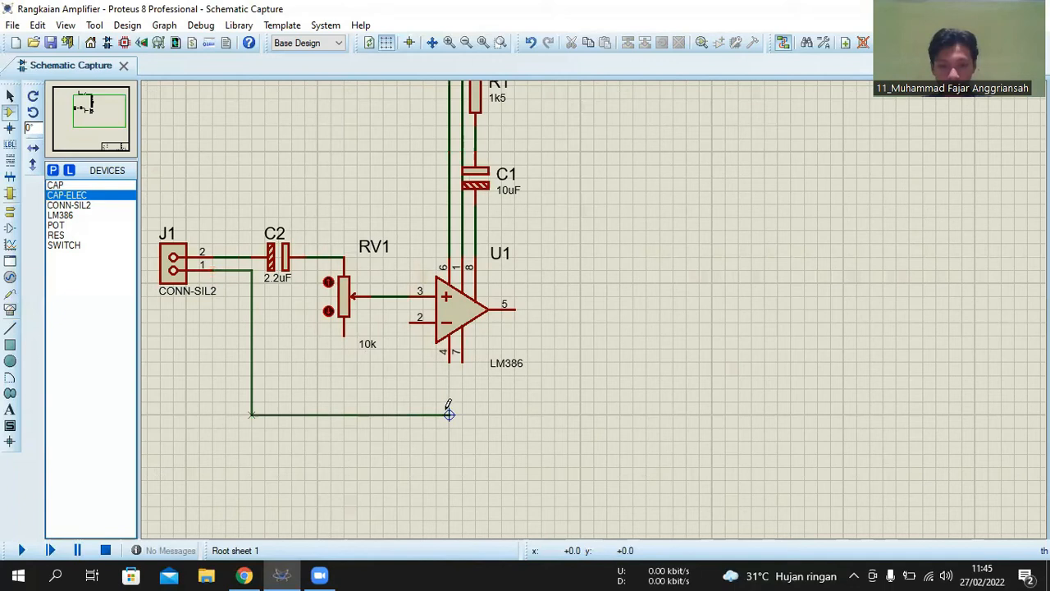
{"action": "left_click", "coordinate": [252, 453]}
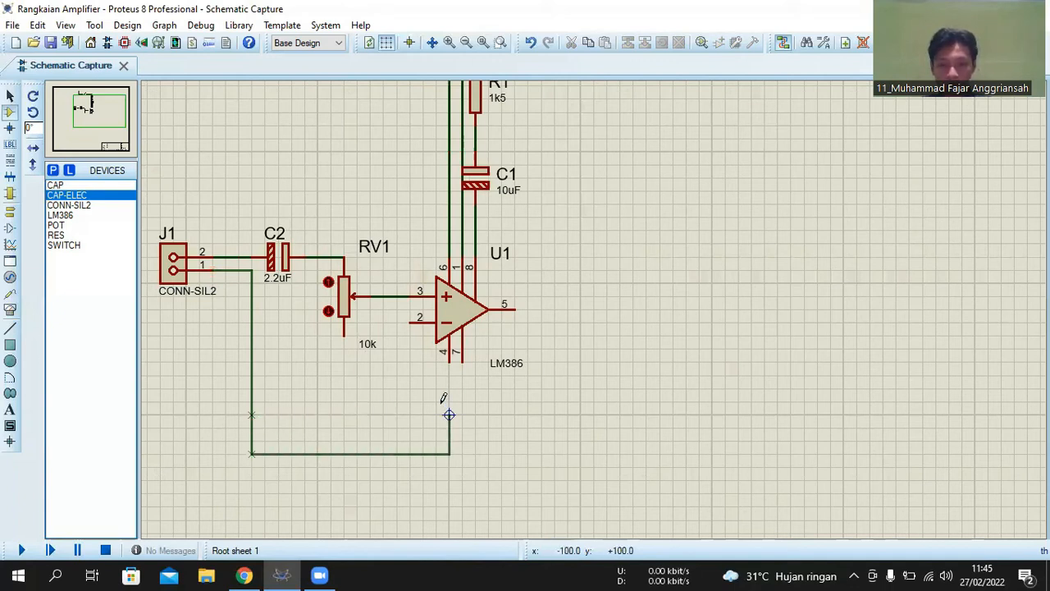
{"action": "left_click", "coordinate": [450, 363]}
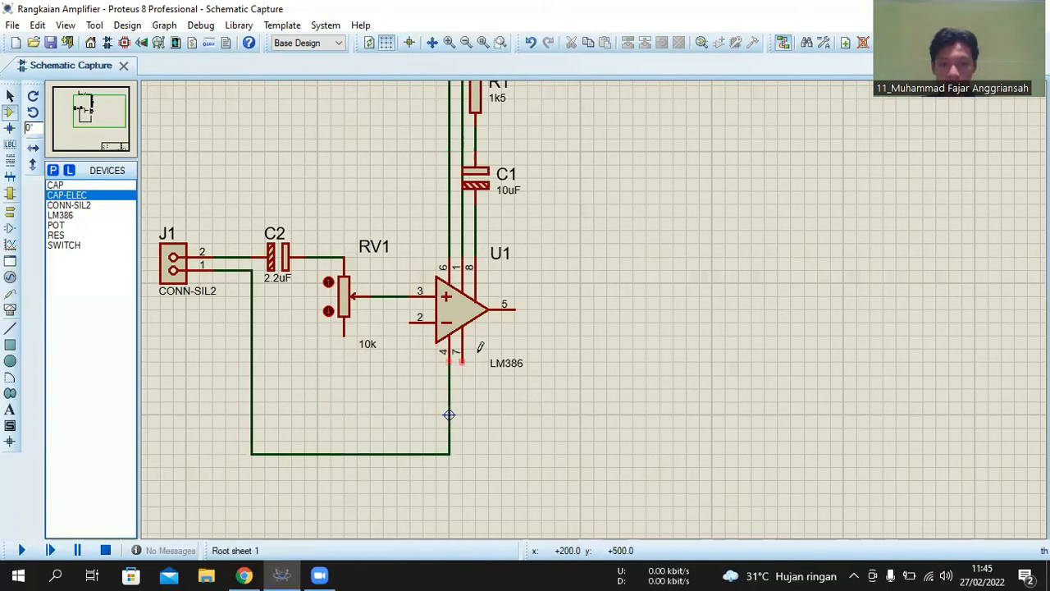
- Wire the lower pin of potentiometer RV1 and pin 2 of U1 down to the horizontal wire below them
{"action": "left_click", "coordinate": [346, 332]}
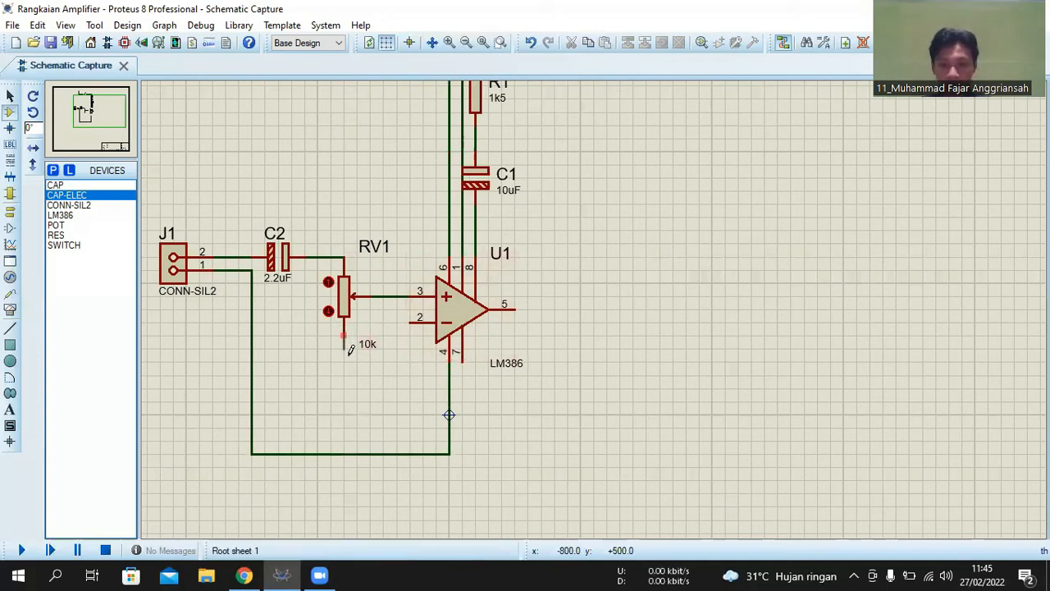
{"action": "left_click", "coordinate": [344, 452]}
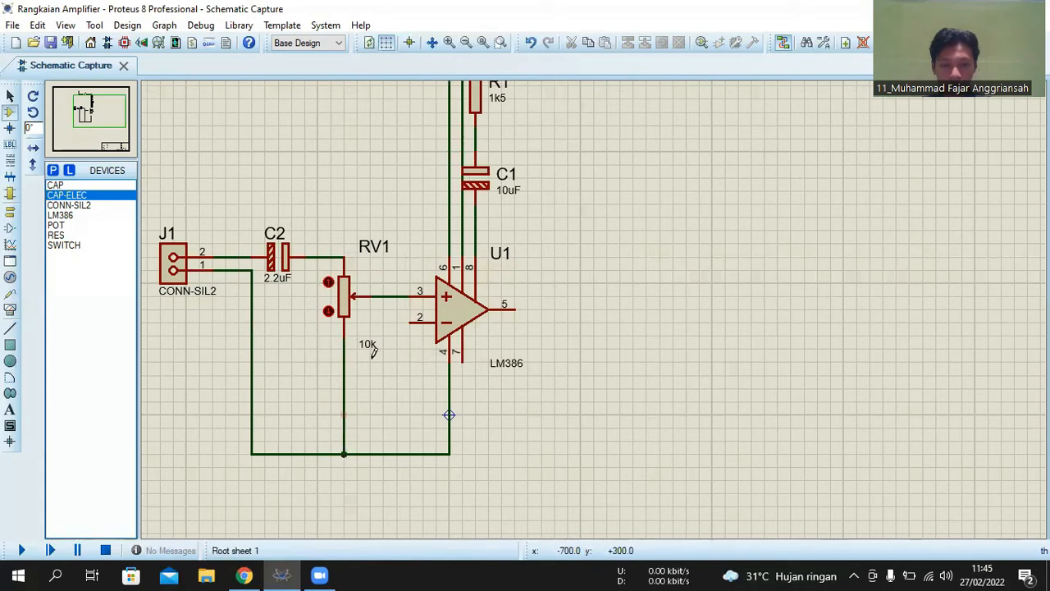
{"action": "left_click", "coordinate": [409, 322]}
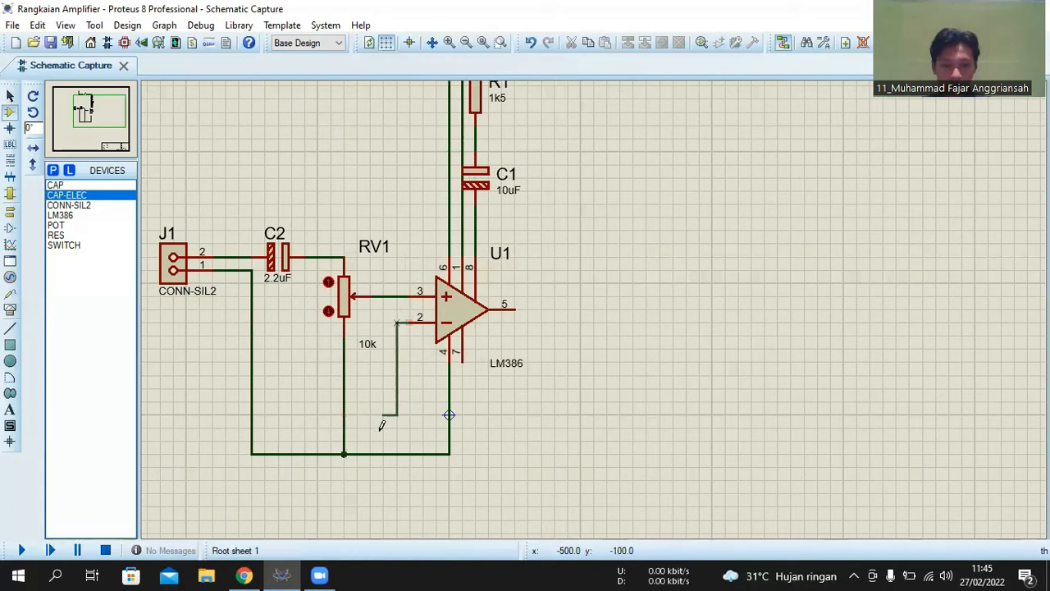
{"action": "left_click", "coordinate": [397, 452]}
{"action": "scroll", "coordinate": [566, 306], "scroll_direction": "down", "scroll_amount": 2}
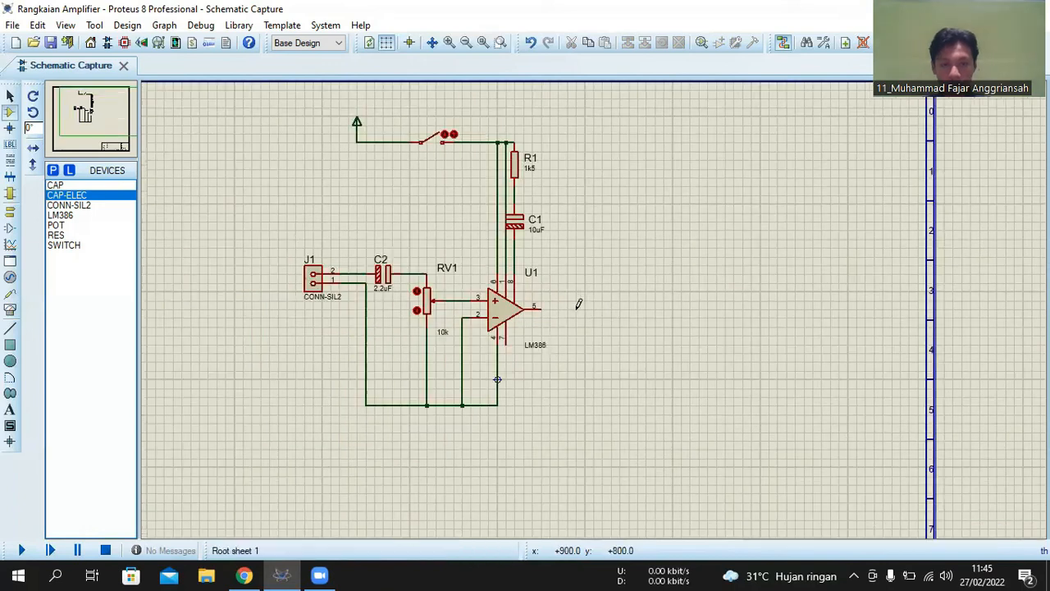
- Place two CAP-ELEC capacitors beyond U1's output, one in line with pin 5 and one below it, closer to U1
{"action": "scroll", "coordinate": [595, 303], "scroll_direction": "up", "scroll_amount": 2}
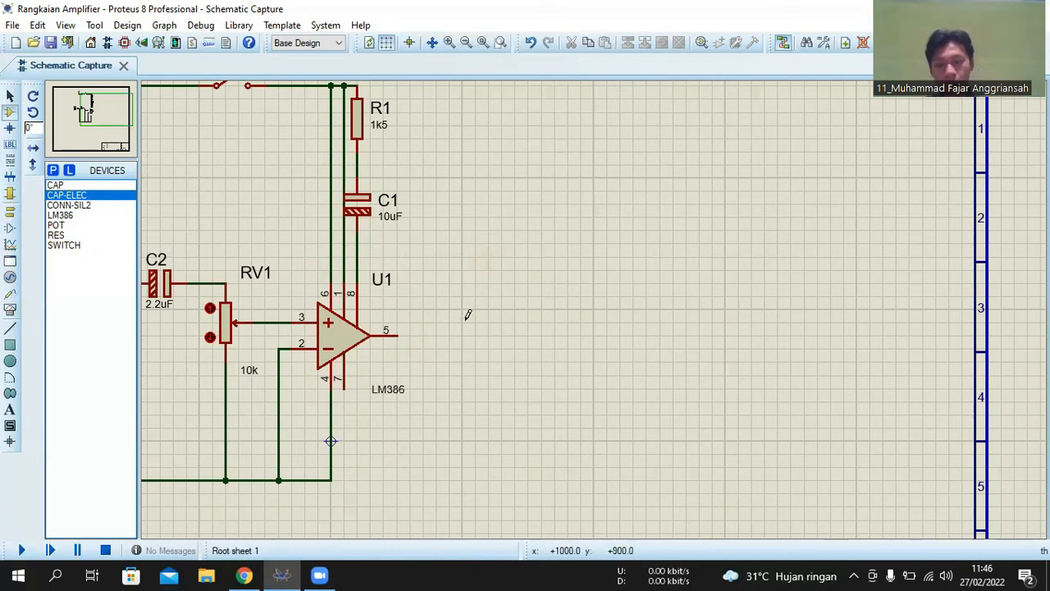
{"action": "left_click", "coordinate": [519, 333]}
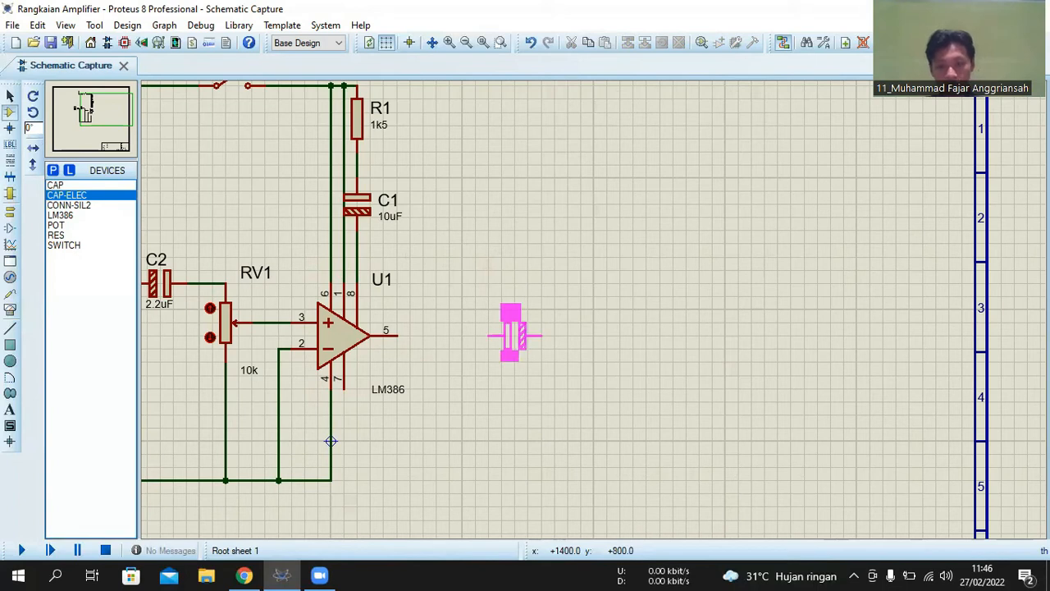
{"action": "left_click", "coordinate": [527, 335]}
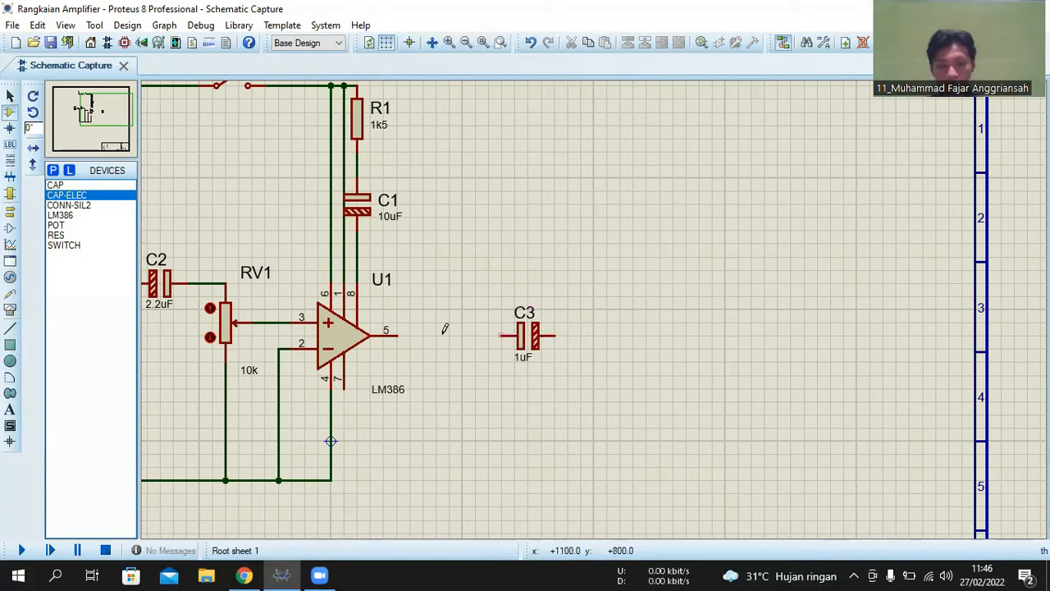
{"action": "left_click", "coordinate": [461, 374]}
{"action": "left_click", "coordinate": [461, 374]}
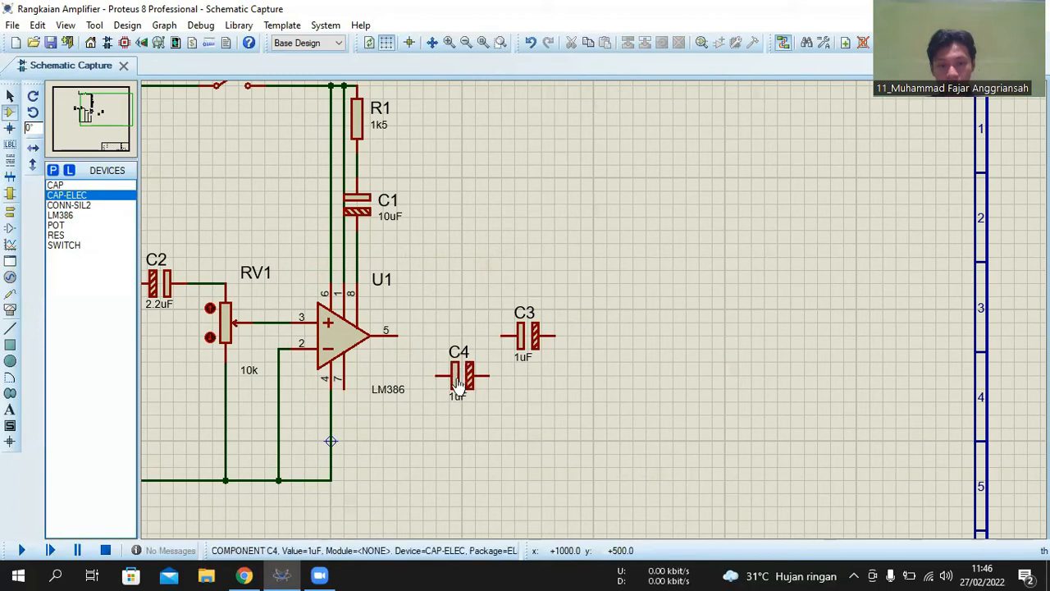
- Rotate capacitor C4 clockwise to stand vertically and set its value to 0.05uF
{"action": "right_click", "coordinate": [460, 375]}
{"action": "left_click", "coordinate": [574, 205]}
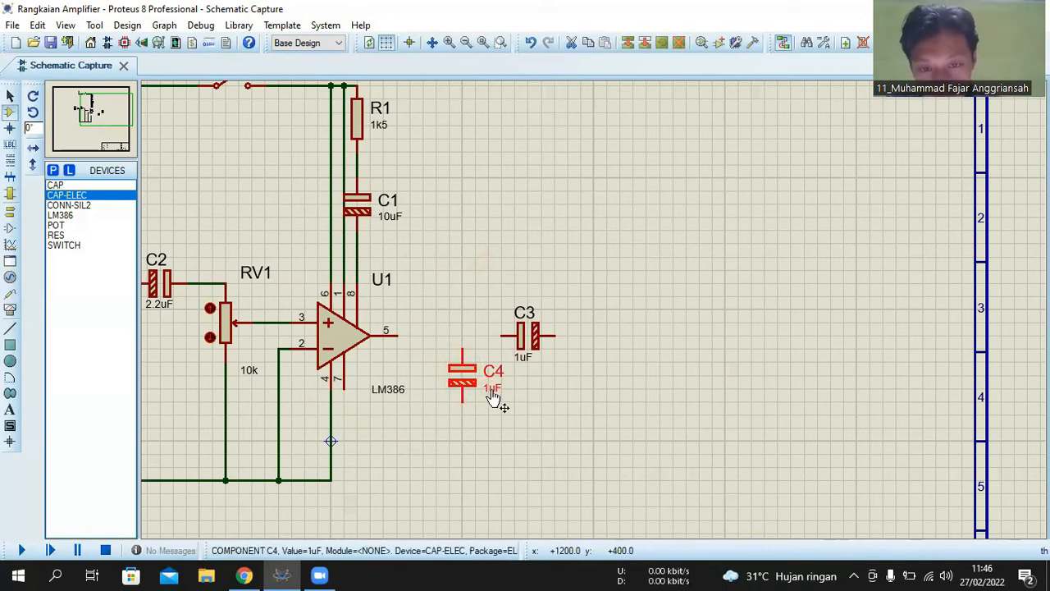
{"action": "double_click", "coordinate": [491, 389]}
{"action": "left_click", "coordinate": [442, 156]}
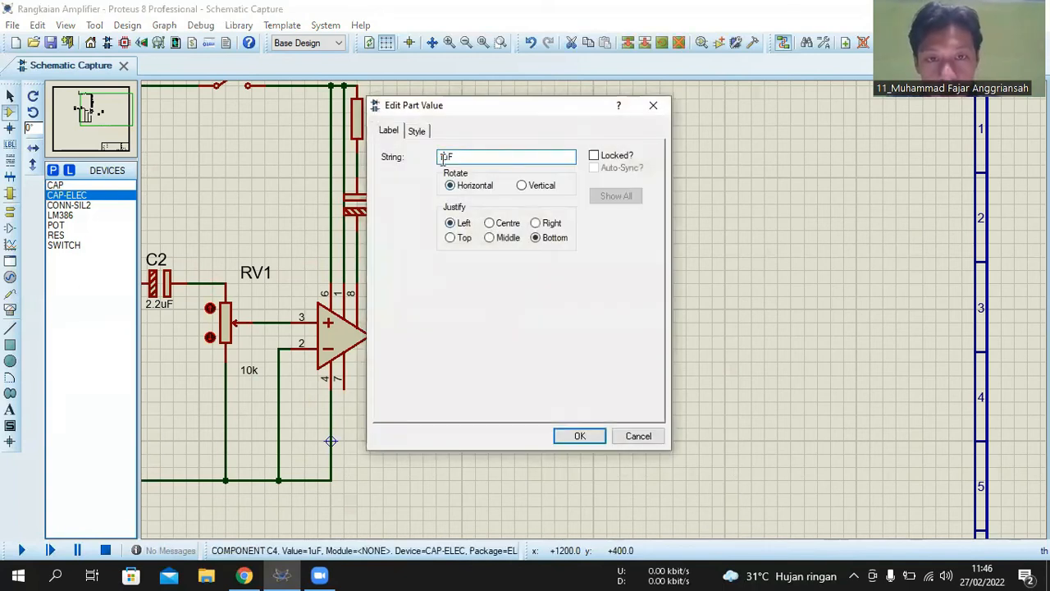
{"action": "type", "text": "0.05"}
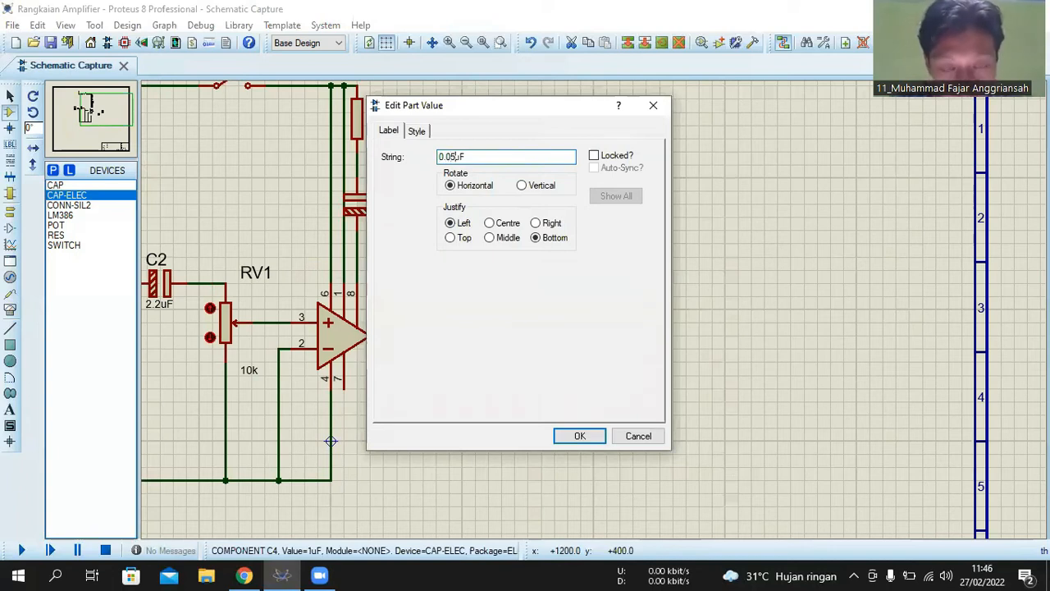
{"action": "left_click", "coordinate": [450, 222]}
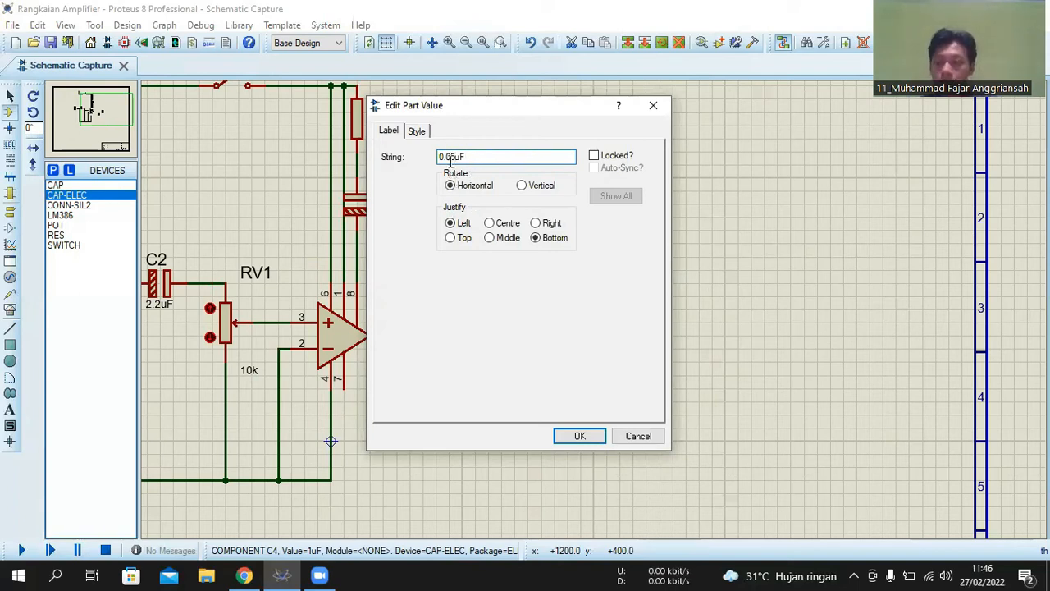
{"action": "key", "text": "Return"}
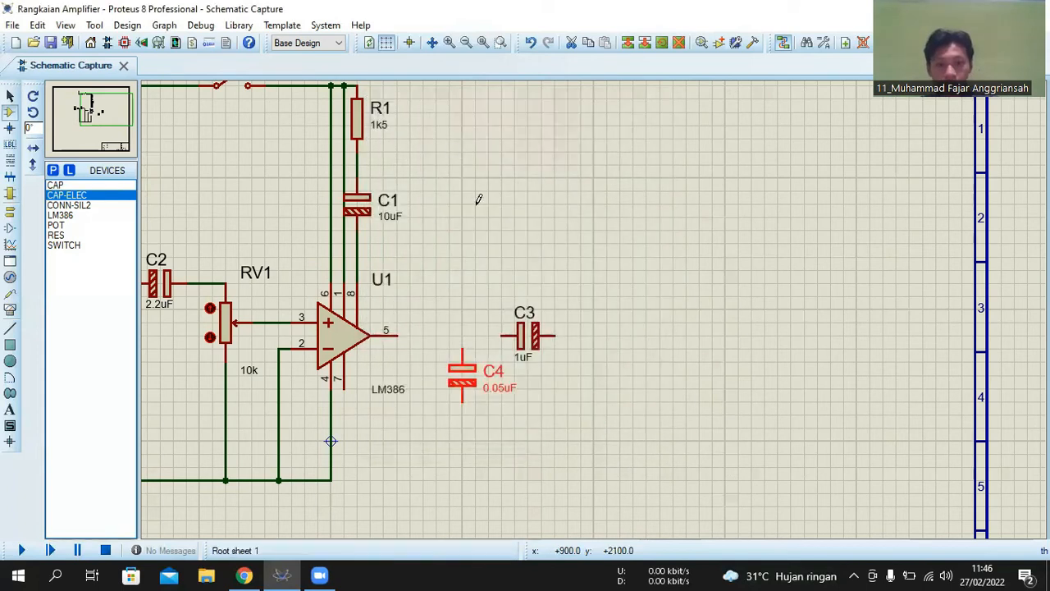
- Set the value of capacitor C3 to 220uF
{"action": "double_click", "coordinate": [524, 355]}
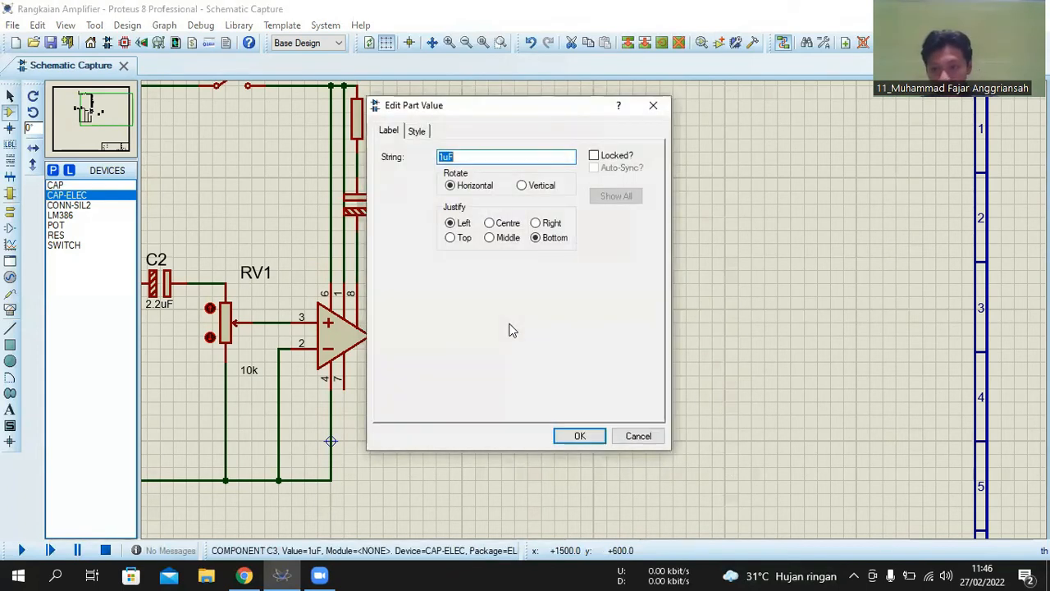
{"action": "left_click", "coordinate": [445, 156]}
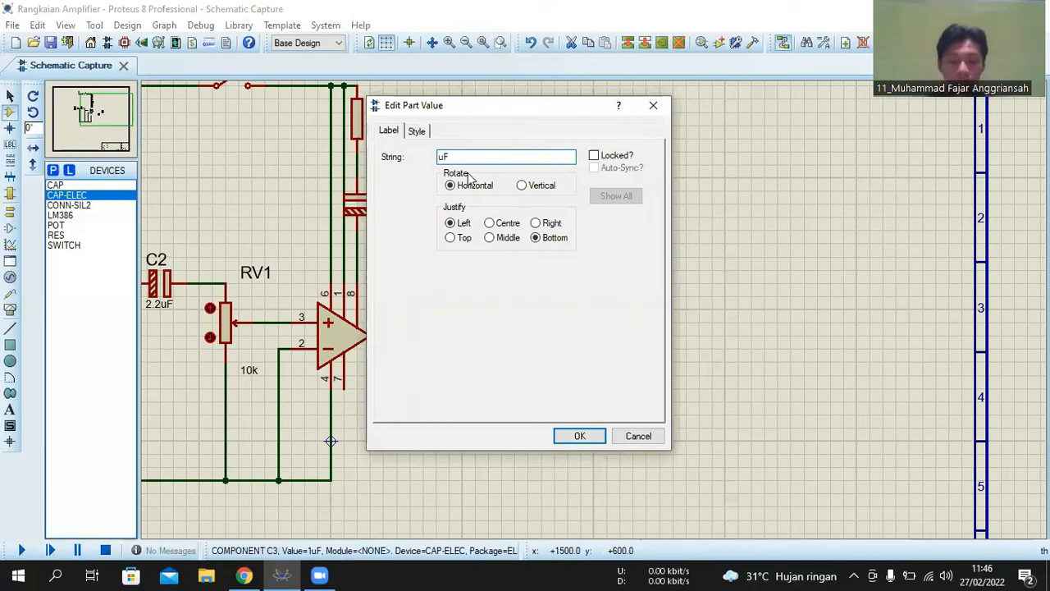
{"action": "type", "text": "220"}
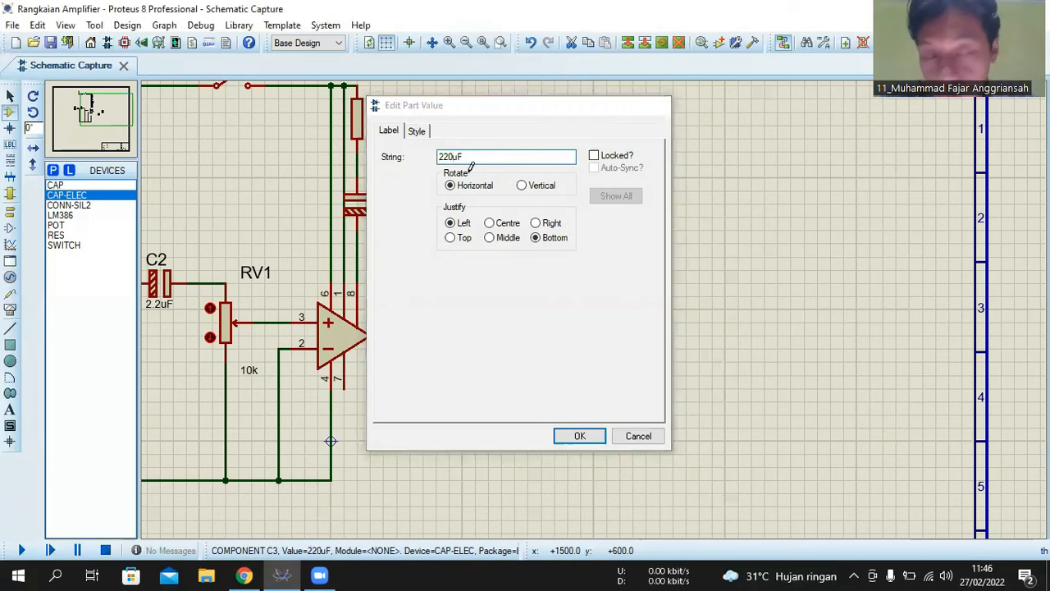
{"action": "key", "text": "Return"}
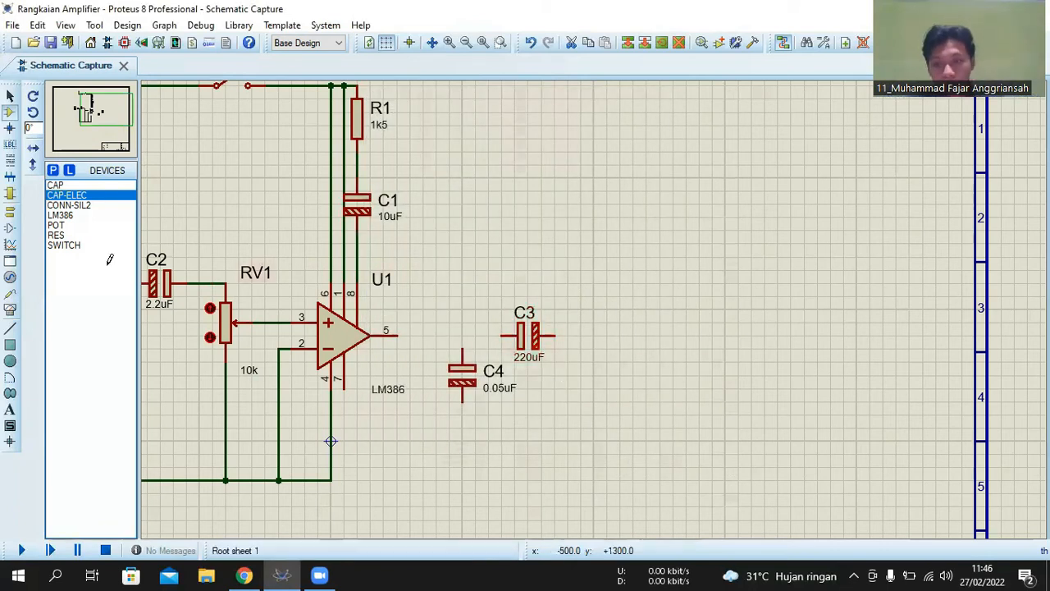
- Place a CONN-SIL2 connector to the right of C3, with its pin 1 in line with the capacitor
{"action": "left_click", "coordinate": [72, 206]}
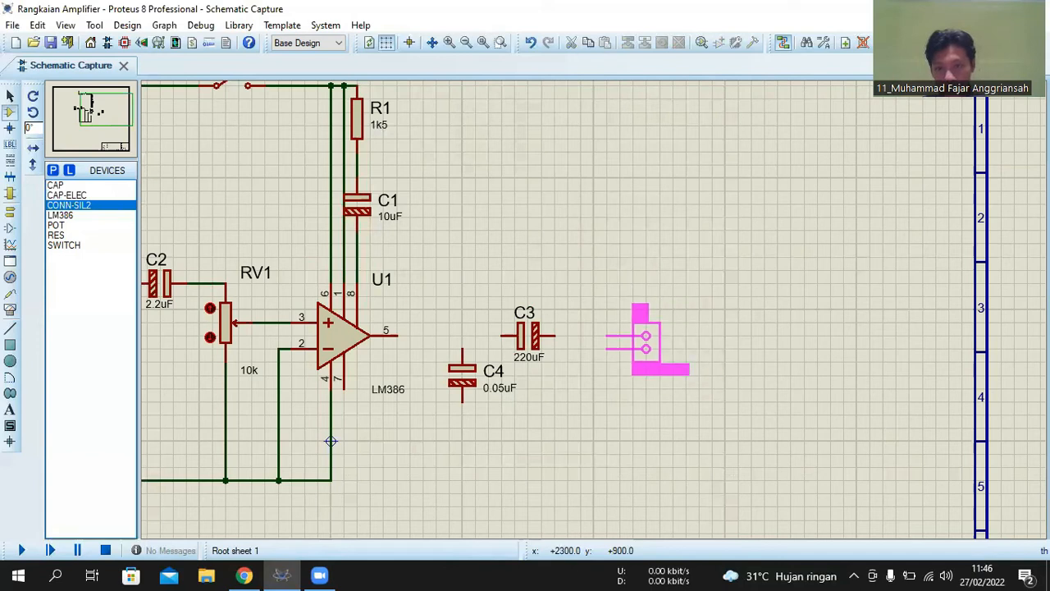
{"action": "left_click", "coordinate": [605, 335]}
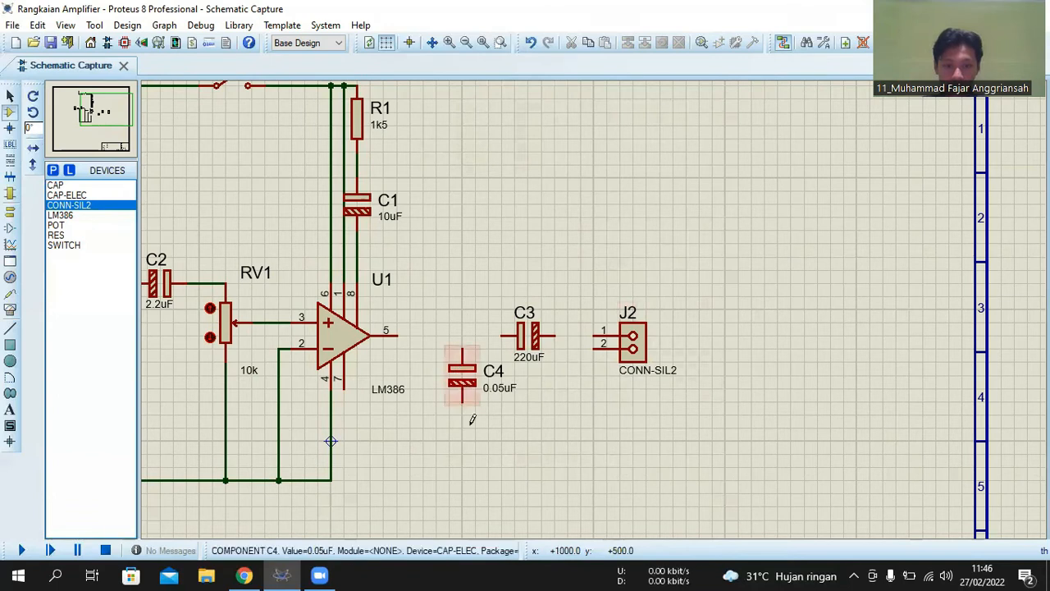
- Place a RES resistor below capacitor C4 and rotate it clockwise to stand vertically
{"action": "left_click", "coordinate": [64, 225]}
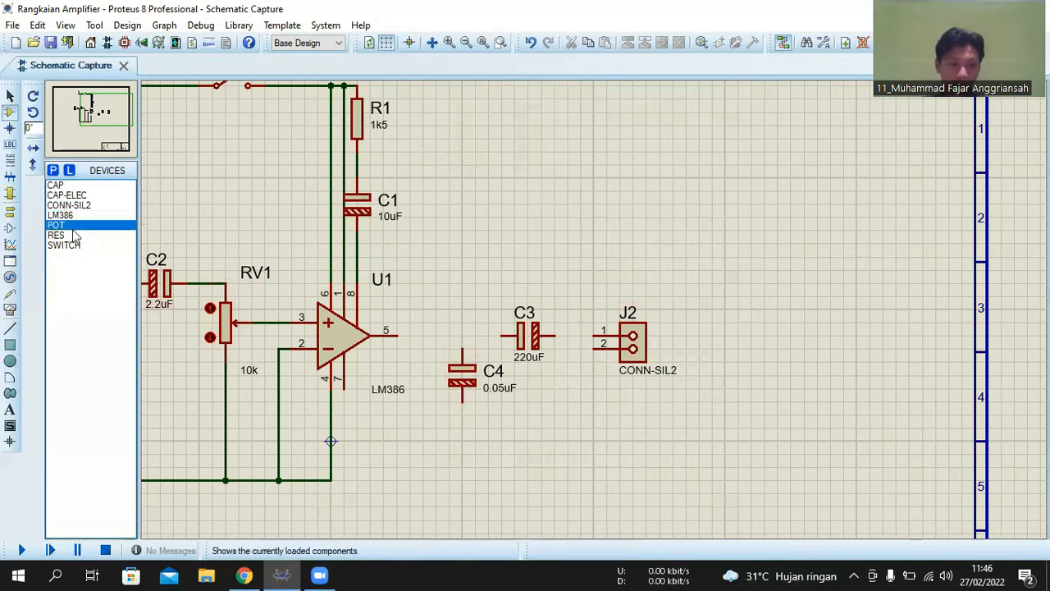
{"action": "left_click", "coordinate": [64, 235]}
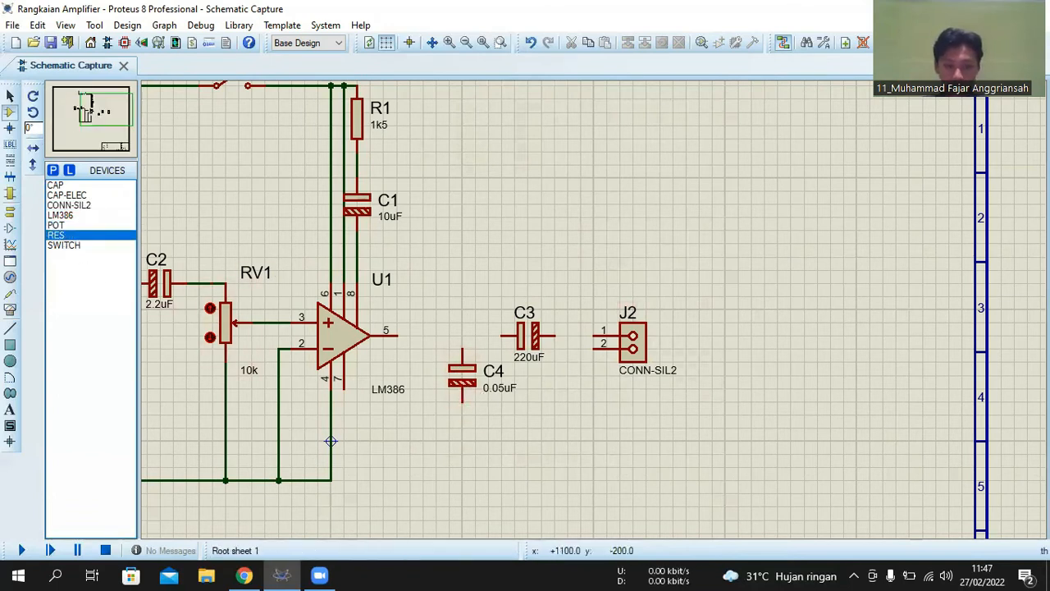
{"action": "left_click", "coordinate": [470, 469]}
{"action": "right_click", "coordinate": [471, 469]}
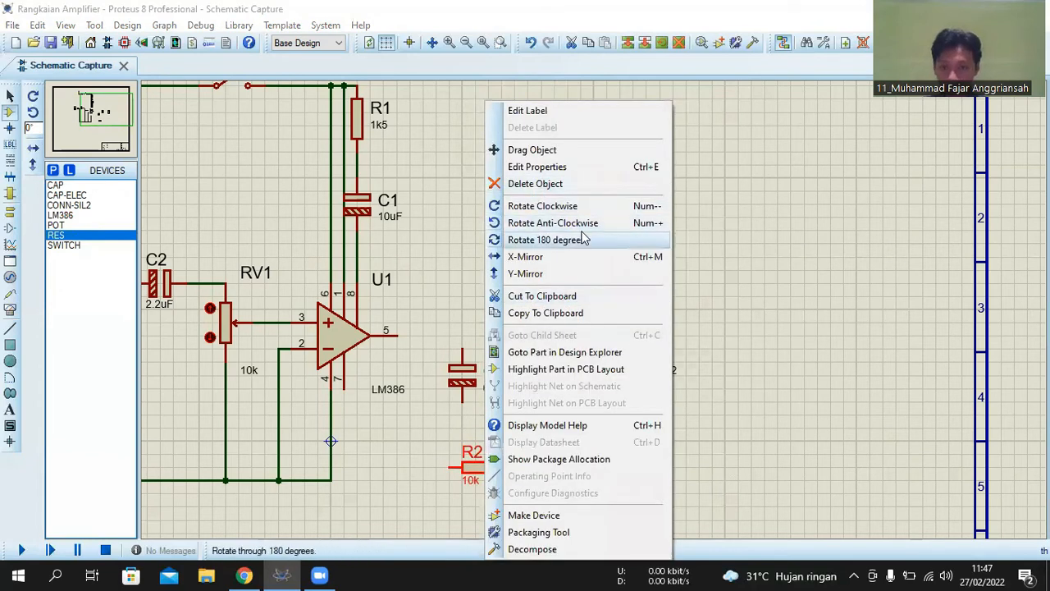
{"action": "left_click", "coordinate": [632, 206]}
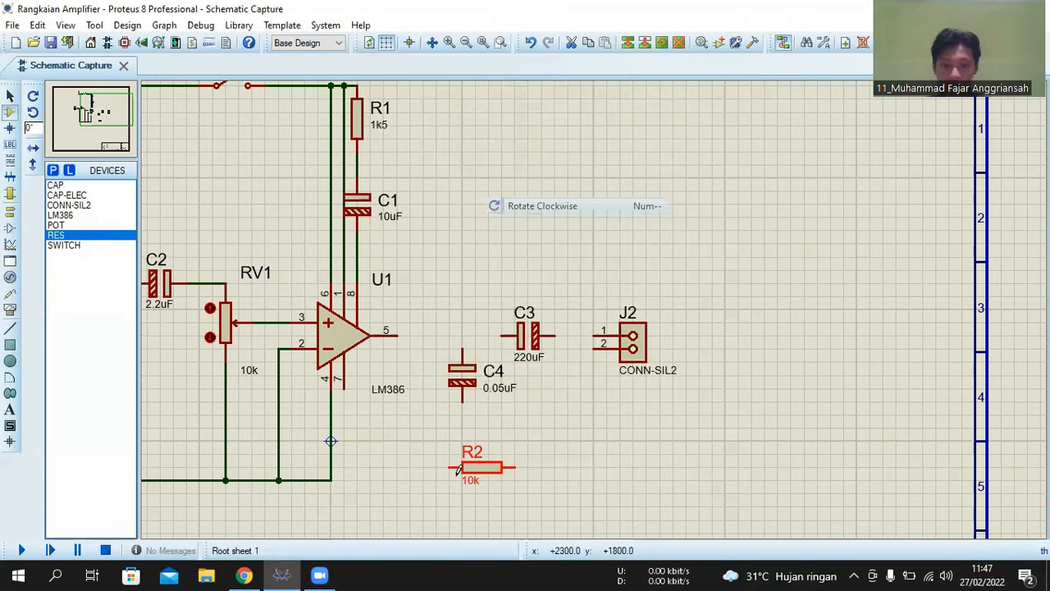
- Move resistor R2 directly under C4, then raise C4 slightly so its upper pin lines up with U1 pin 5
{"action": "left_click_drag", "start_coordinate": [475, 450], "coordinate": [462, 427]}
{"action": "left_click_drag", "start_coordinate": [473, 376], "coordinate": [476, 363]}
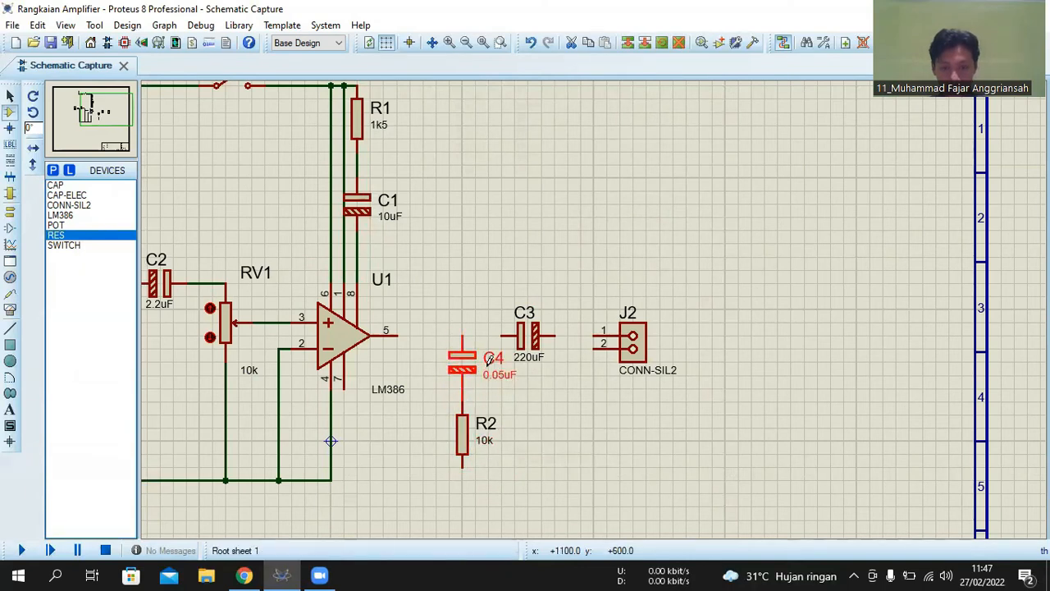
{"action": "left_click", "coordinate": [537, 401]}
{"action": "scroll", "coordinate": [533, 407], "scroll_direction": "down", "scroll_amount": 1}
{"action": "scroll", "coordinate": [533, 407], "scroll_direction": "up", "scroll_amount": 1}
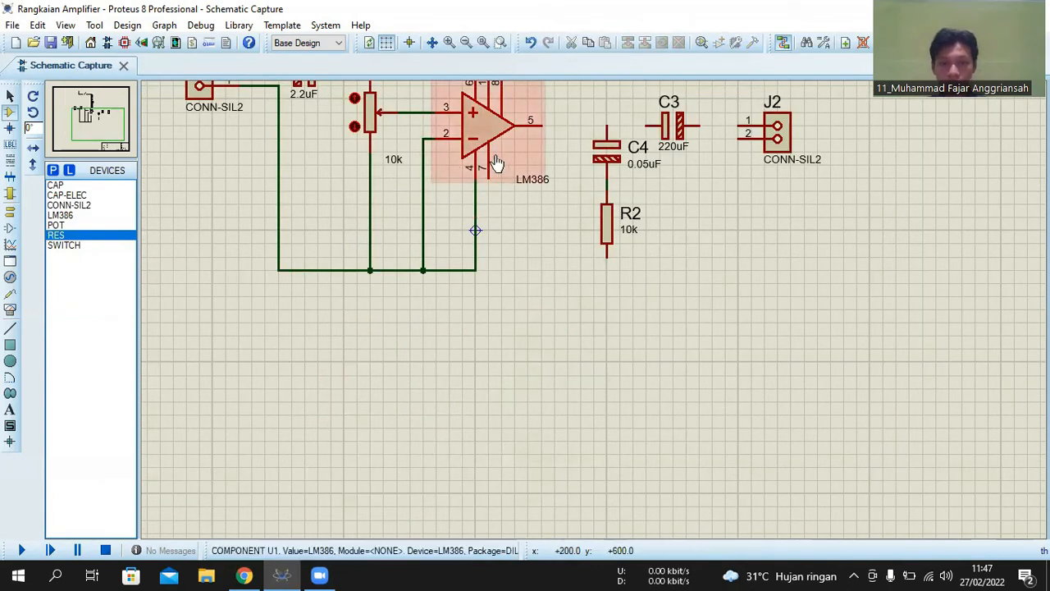
- Place a CAP capacitor below U1, rotate it to stand vertically, and move it directly under pin 7 so it connects there
{"action": "left_click", "coordinate": [65, 186]}
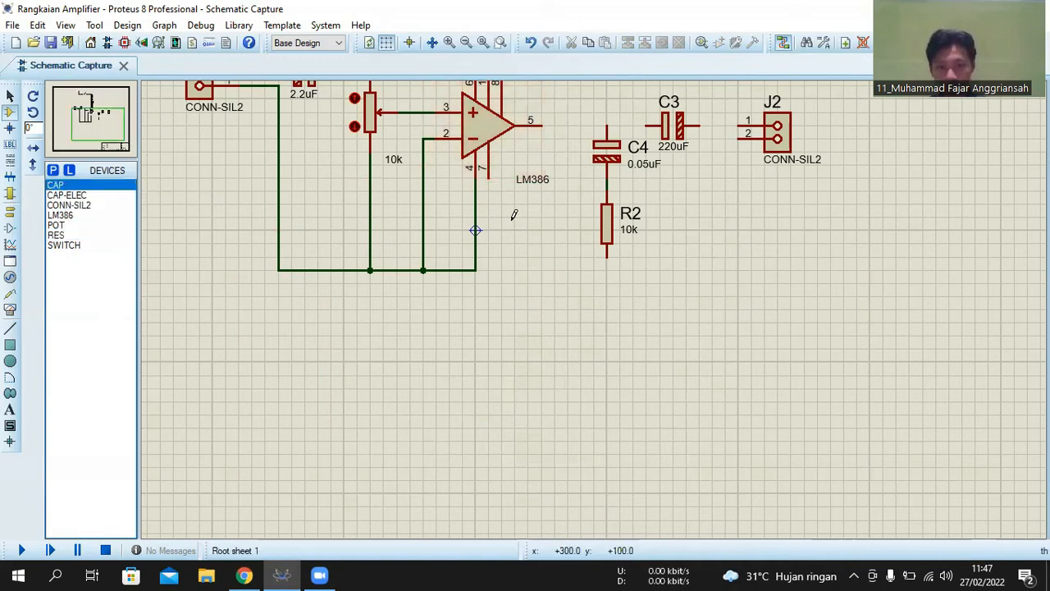
{"action": "left_click", "coordinate": [512, 230]}
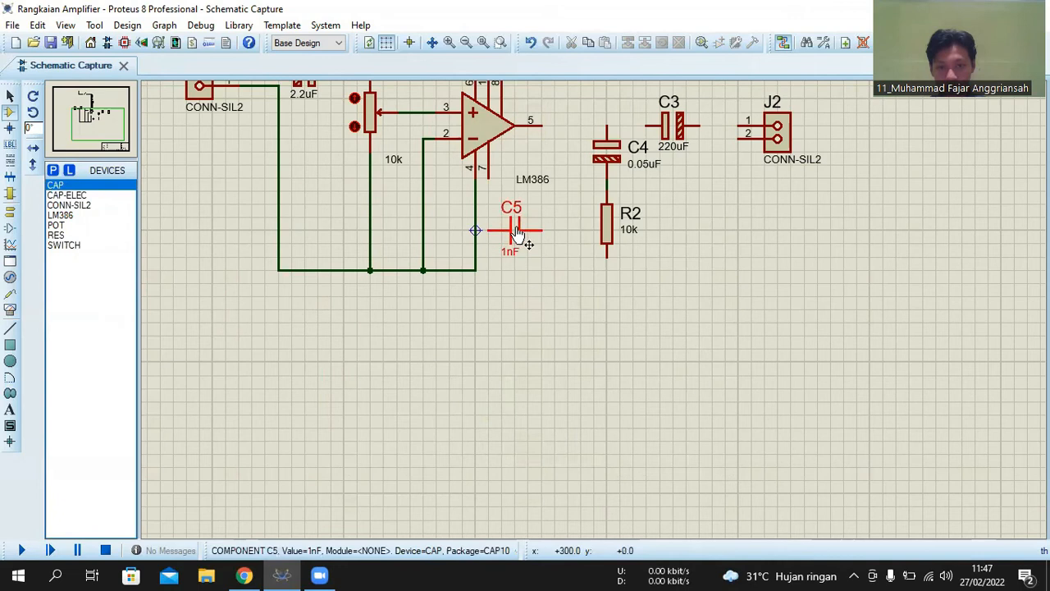
{"action": "right_click", "coordinate": [533, 230]}
{"action": "left_click", "coordinate": [589, 206]}
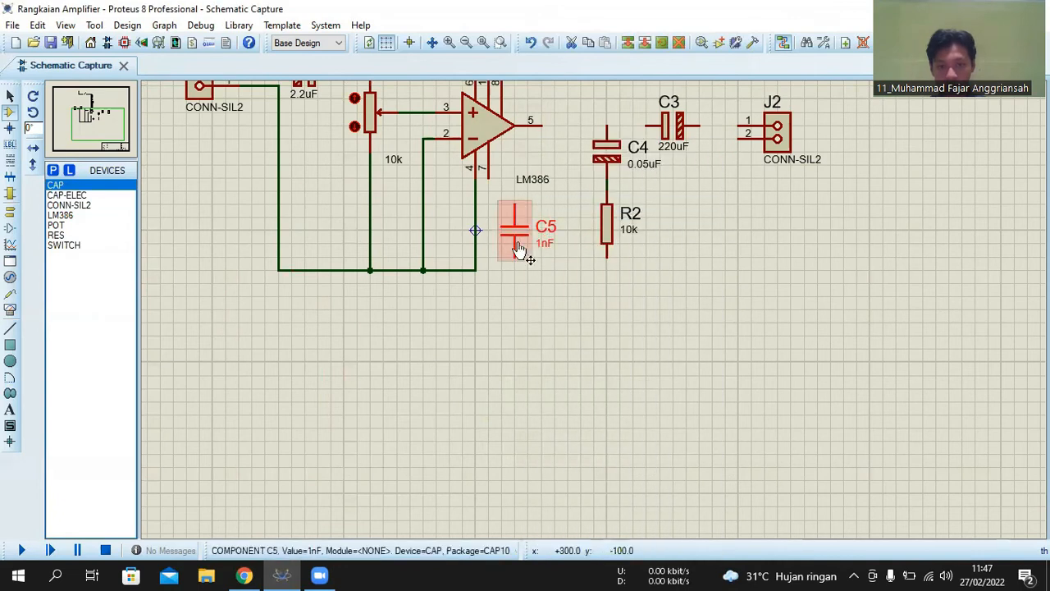
{"action": "left_click_drag", "start_coordinate": [514, 230], "coordinate": [475, 230]}
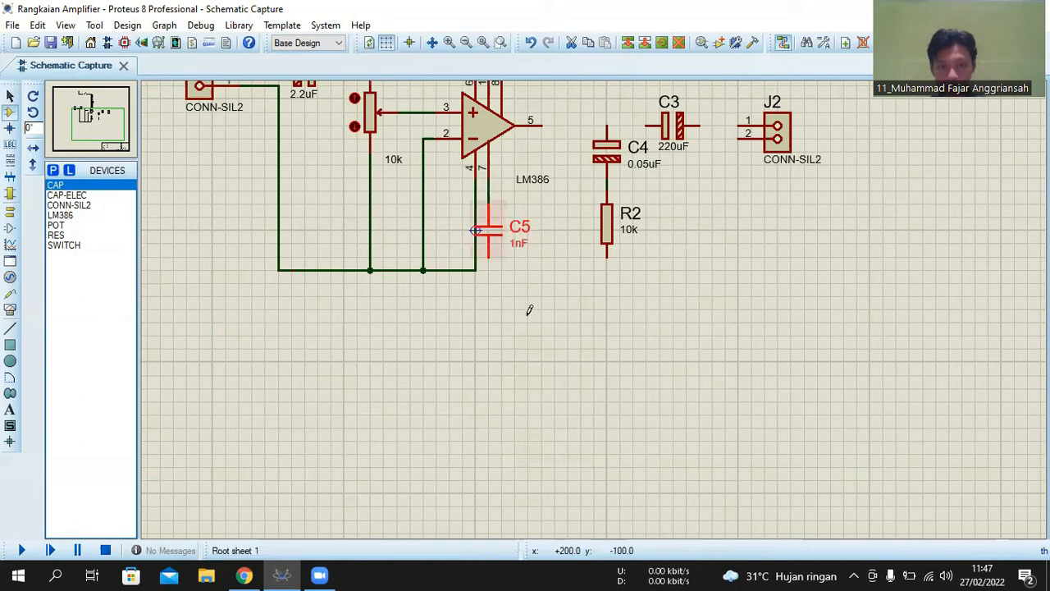
- Extend the common bottom wire from the U1 pin 4 line to J2 pin 2, and connect the lower ends of R2 and C5 to it
{"action": "left_click", "coordinate": [476, 269]}
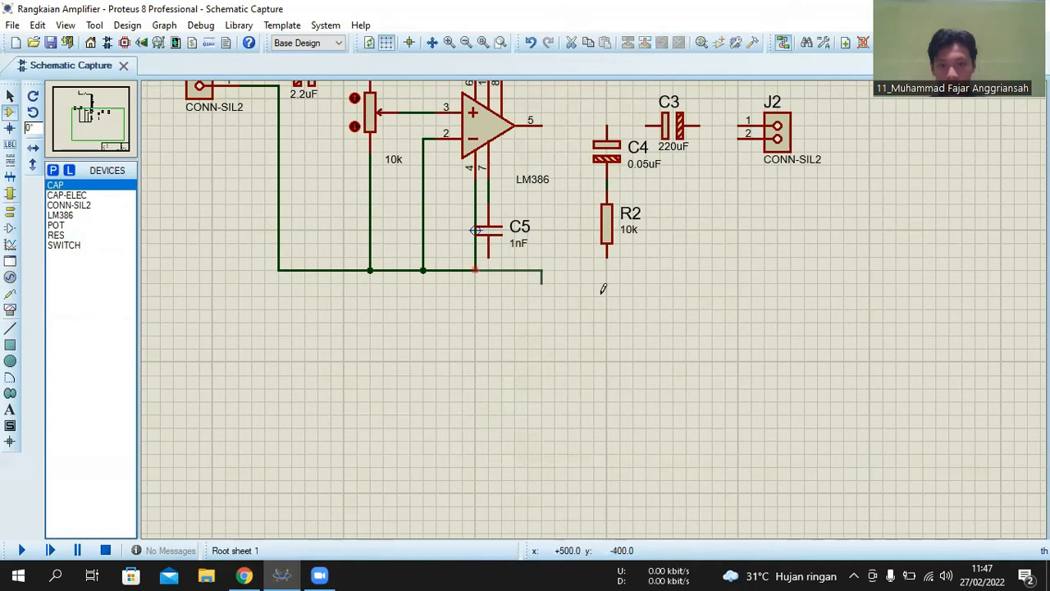
{"action": "left_click", "coordinate": [739, 136]}
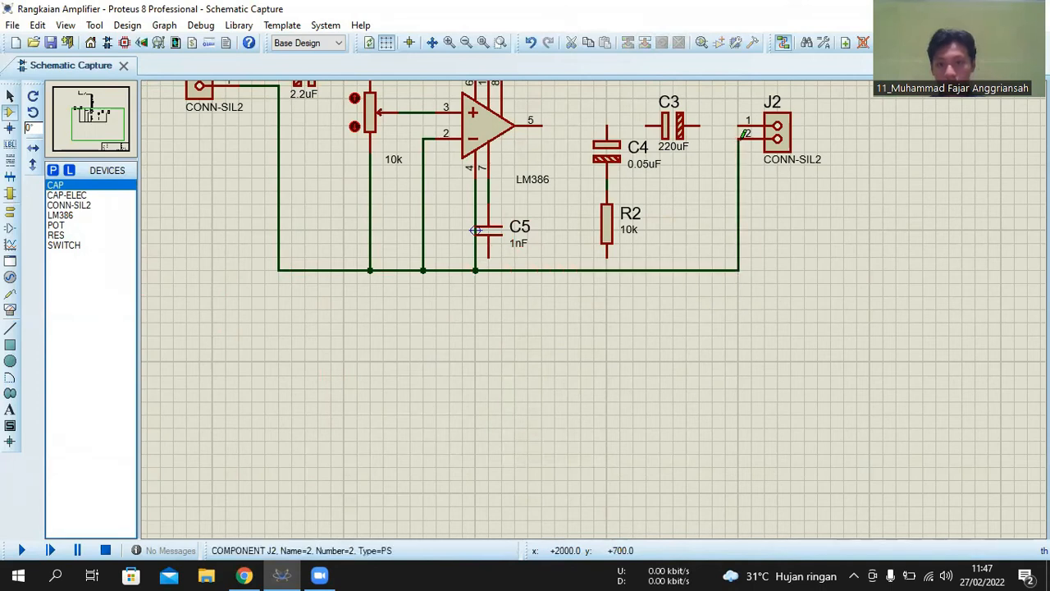
{"action": "left_click", "coordinate": [608, 256]}
{"action": "left_click", "coordinate": [606, 269]}
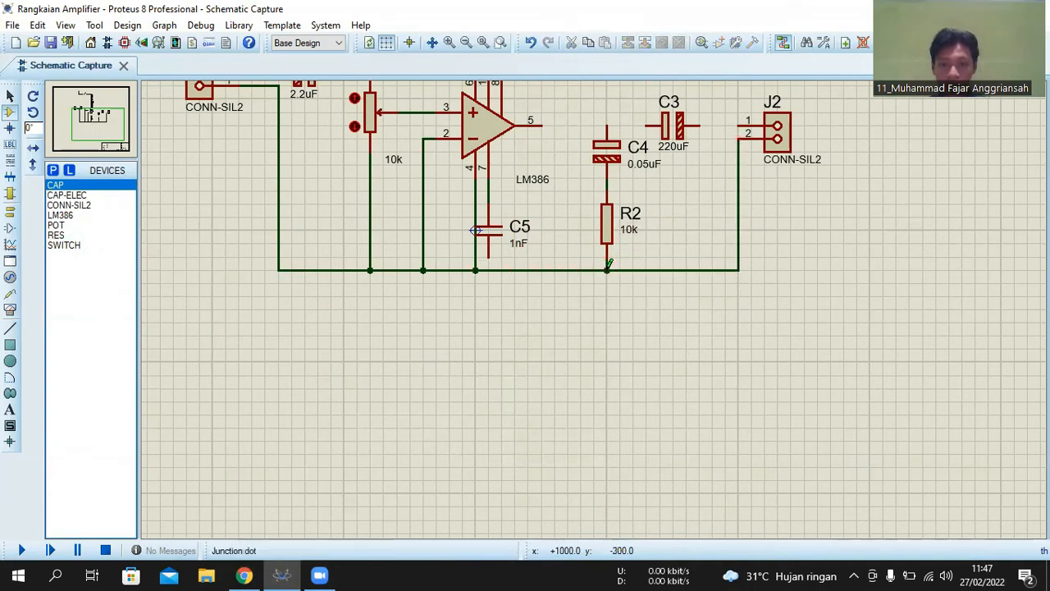
{"action": "left_click", "coordinate": [488, 262]}
{"action": "left_click", "coordinate": [488, 269]}
- Wire U1 pin 5 to the upper pin of C4 and on to C3, and connect the other side of C3 to J2 pin 1
{"action": "left_click", "coordinate": [542, 125]}
{"action": "left_click", "coordinate": [610, 125]}
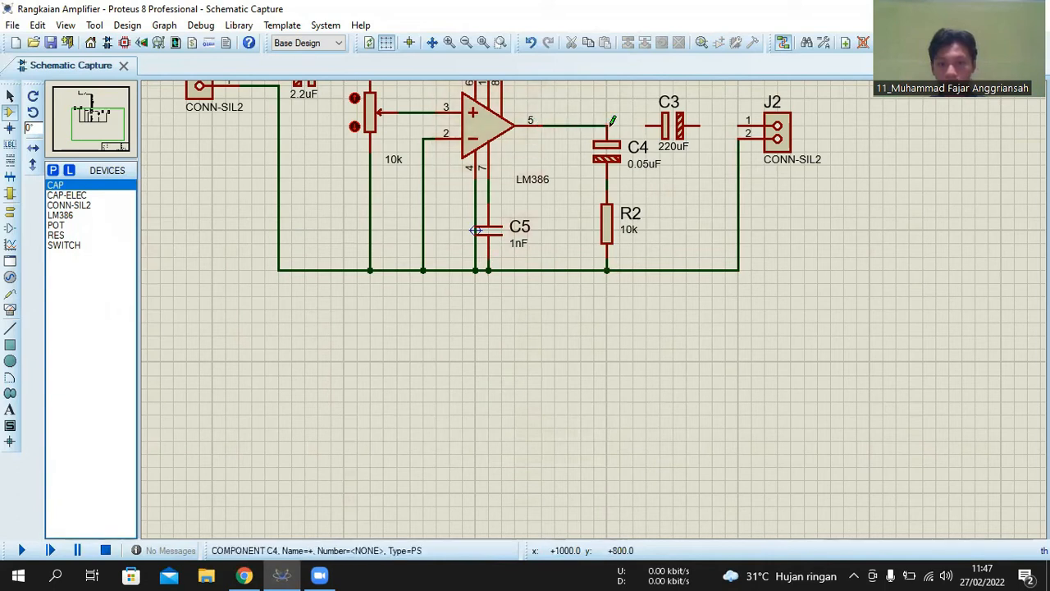
{"action": "left_click", "coordinate": [607, 125]}
{"action": "left_click", "coordinate": [662, 125]}
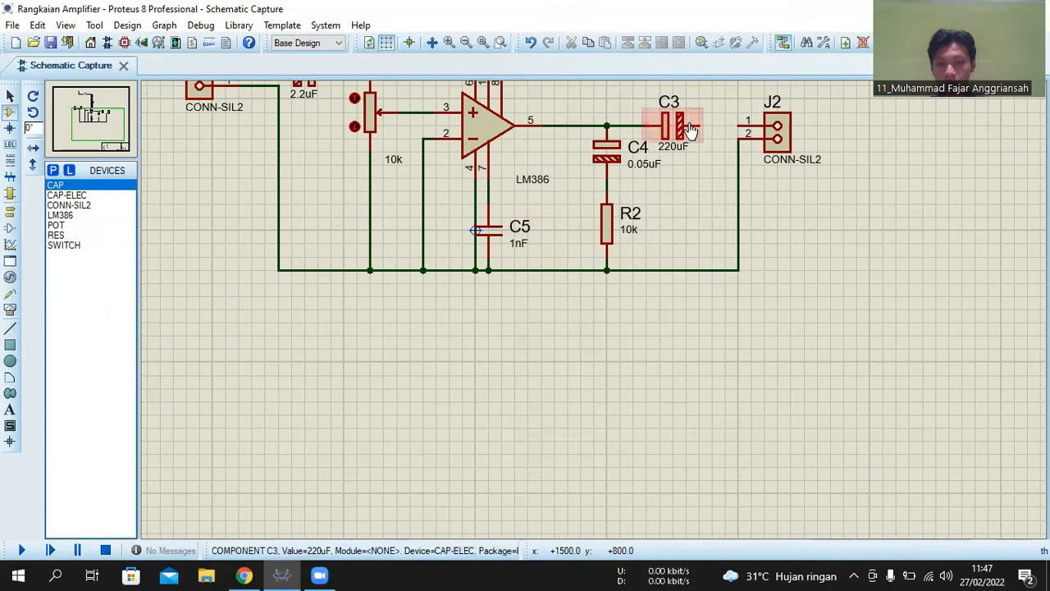
{"action": "left_click", "coordinate": [699, 124]}
{"action": "left_click", "coordinate": [743, 125]}
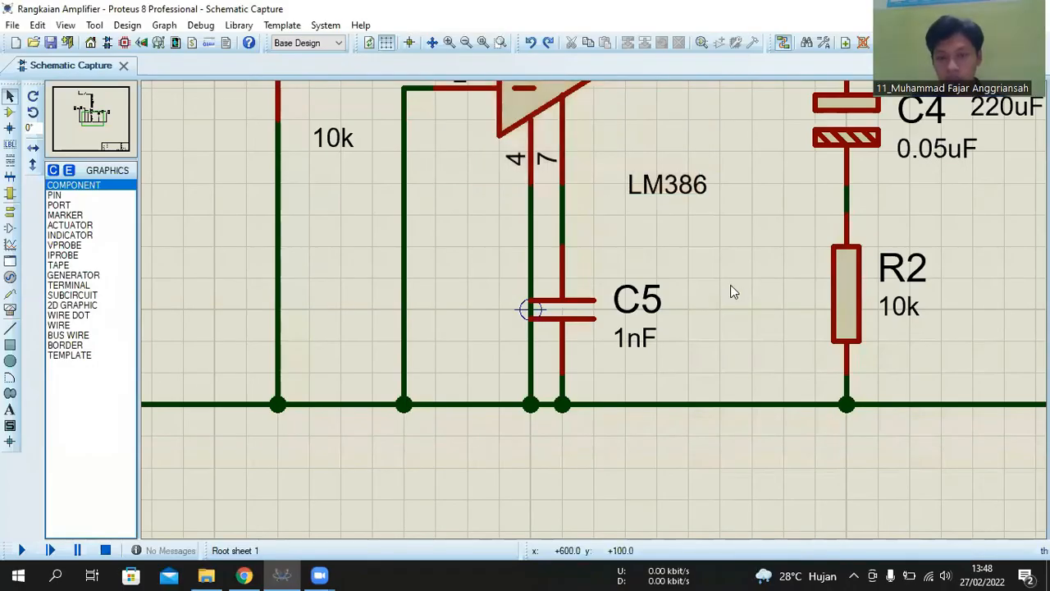
- Set the value of capacitor C5 to 0.01uF
{"action": "scroll", "coordinate": [697, 279], "scroll_direction": "down", "scroll_amount": 3}
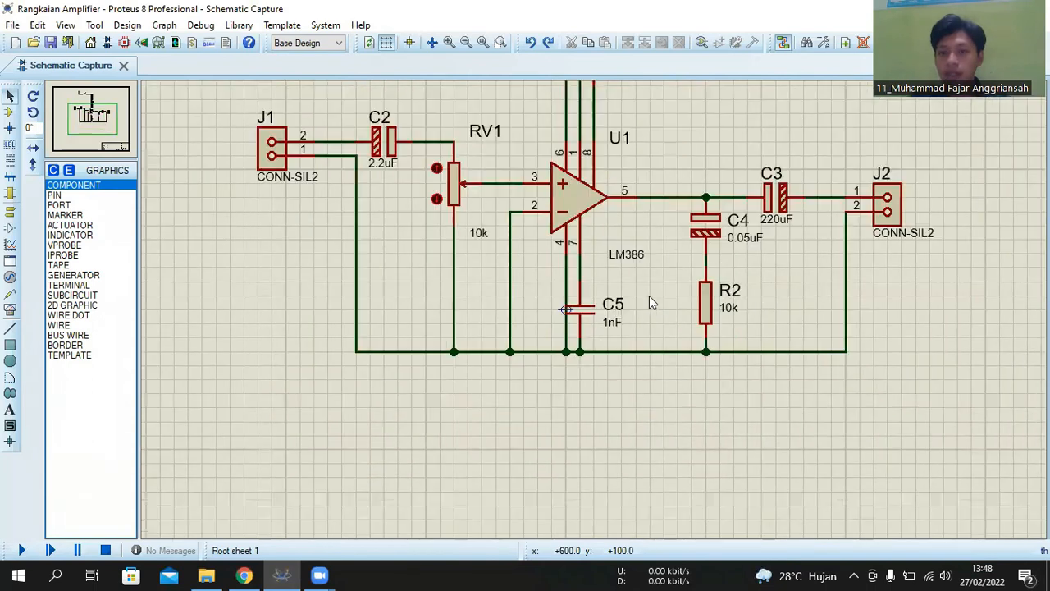
{"action": "scroll", "coordinate": [657, 258], "scroll_direction": "down", "scroll_amount": 1}
{"action": "scroll", "coordinate": [594, 314], "scroll_direction": "up", "scroll_amount": 2}
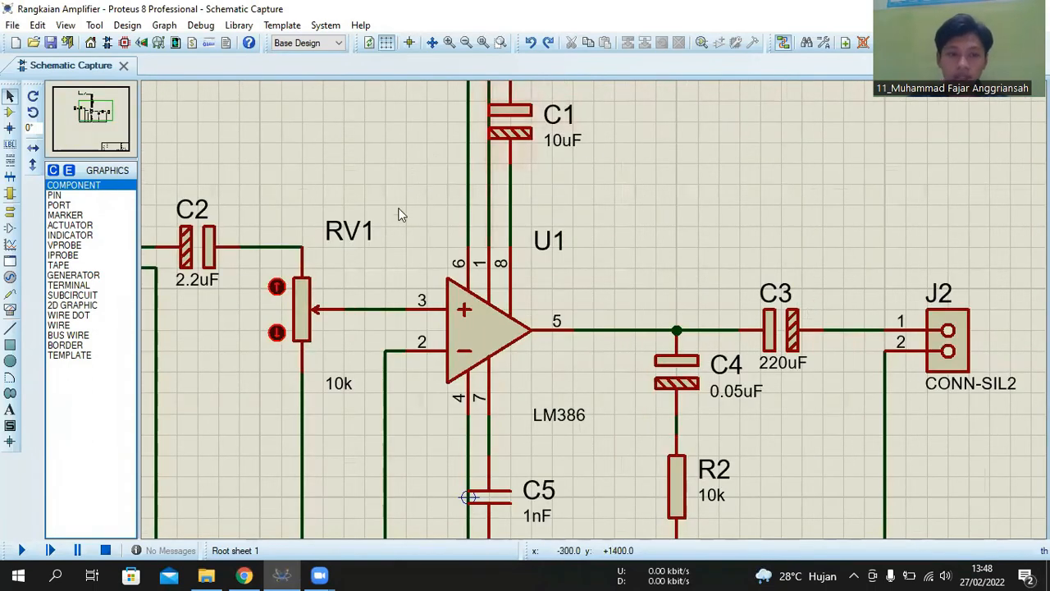
{"action": "scroll", "coordinate": [594, 312], "scroll_direction": "down", "scroll_amount": 1}
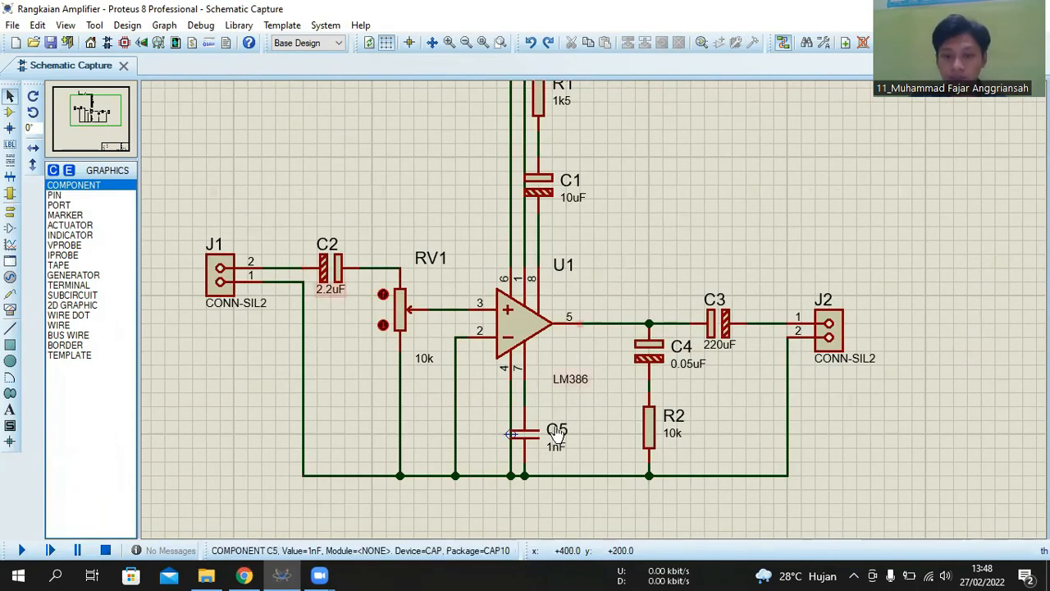
{"action": "scroll", "coordinate": [561, 436], "scroll_direction": "up", "scroll_amount": 1}
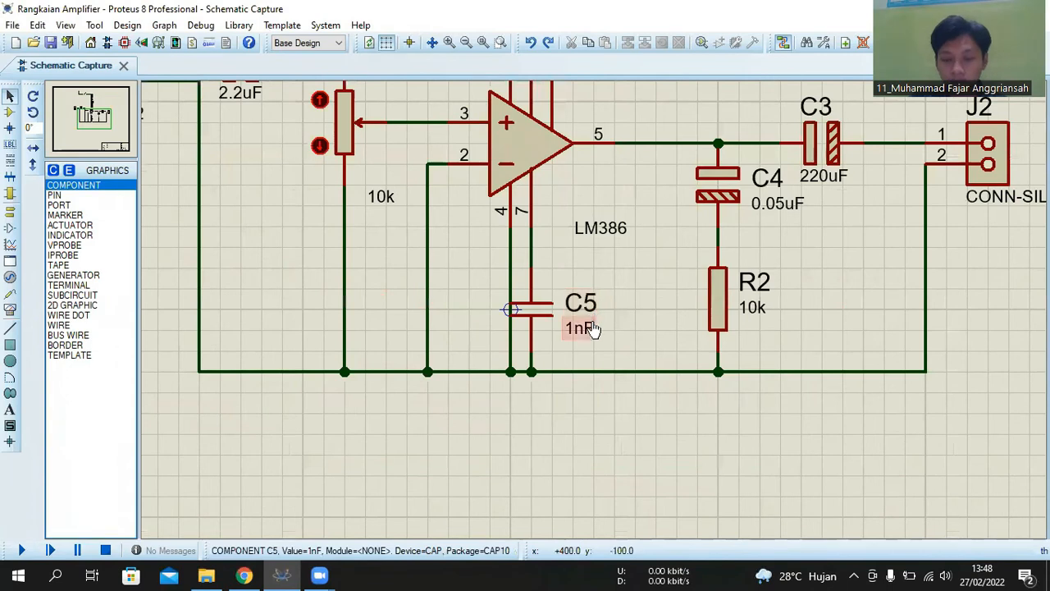
{"action": "scroll", "coordinate": [593, 320], "scroll_direction": "up", "scroll_amount": 2}
{"action": "left_click", "coordinate": [560, 299]}
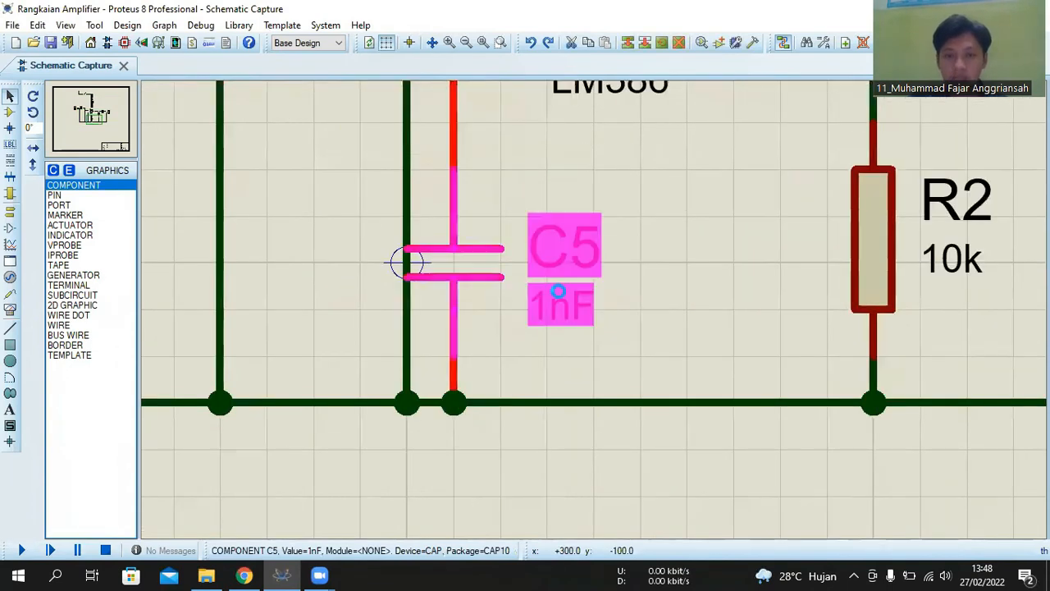
{"action": "left_click", "coordinate": [560, 300]}
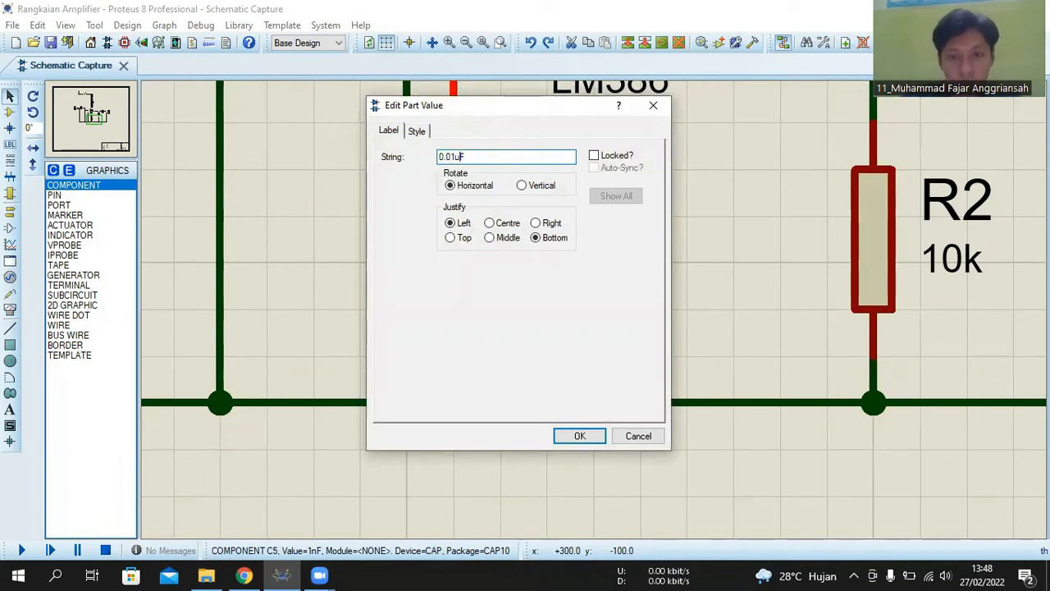
{"action": "key", "text": "Return"}
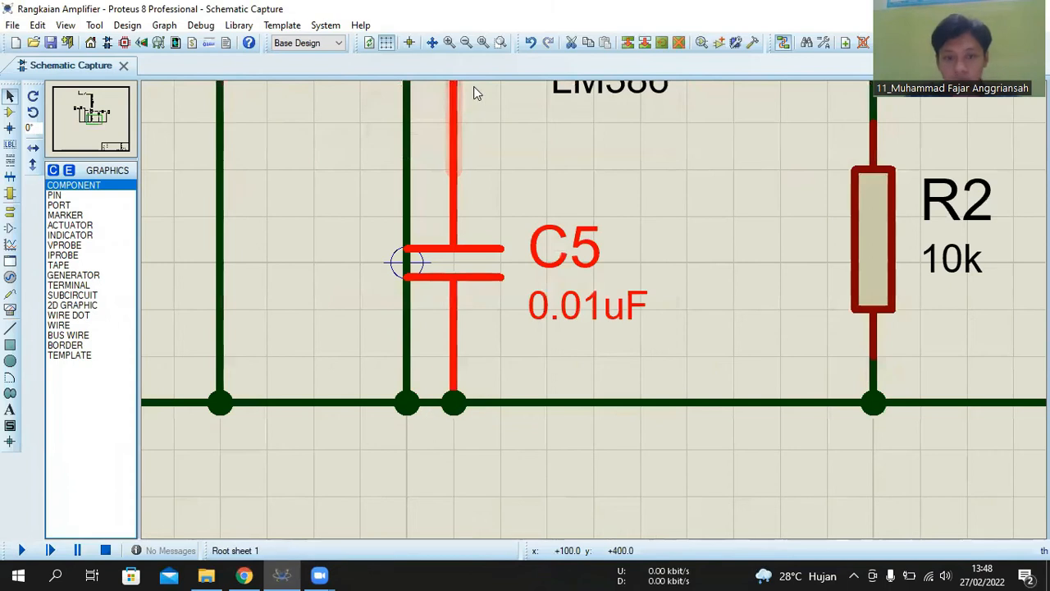
{"action": "scroll", "coordinate": [554, 279], "scroll_direction": "down", "scroll_amount": 2}
{"action": "left_click", "coordinate": [522, 390]}
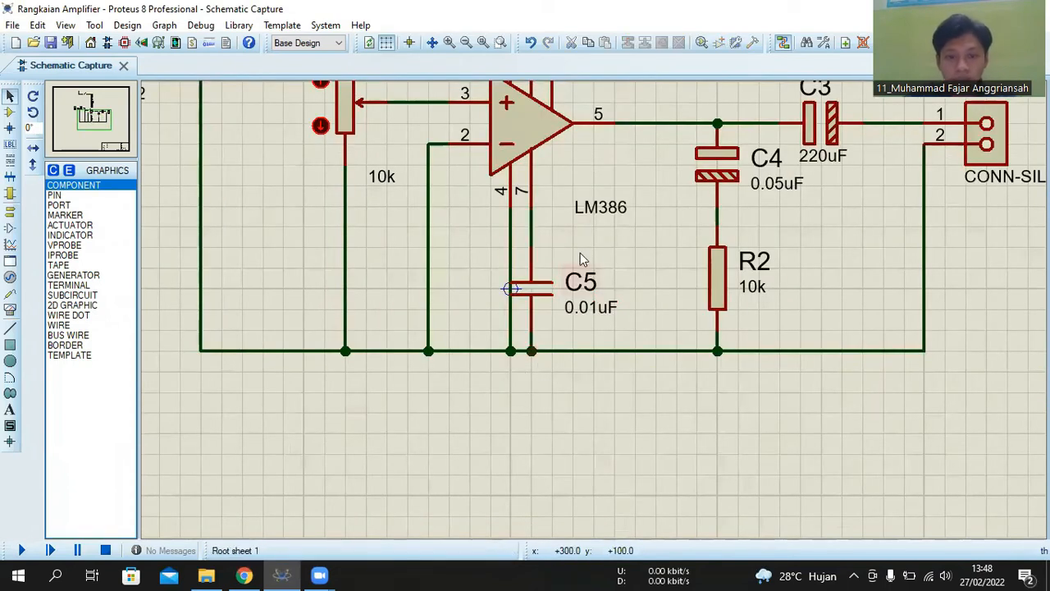
- Place a GROUND terminal below C5, connected to the junction on the common bottom wire, and lower it slightly
{"action": "scroll", "coordinate": [580, 259], "scroll_direction": "down", "scroll_amount": 1}
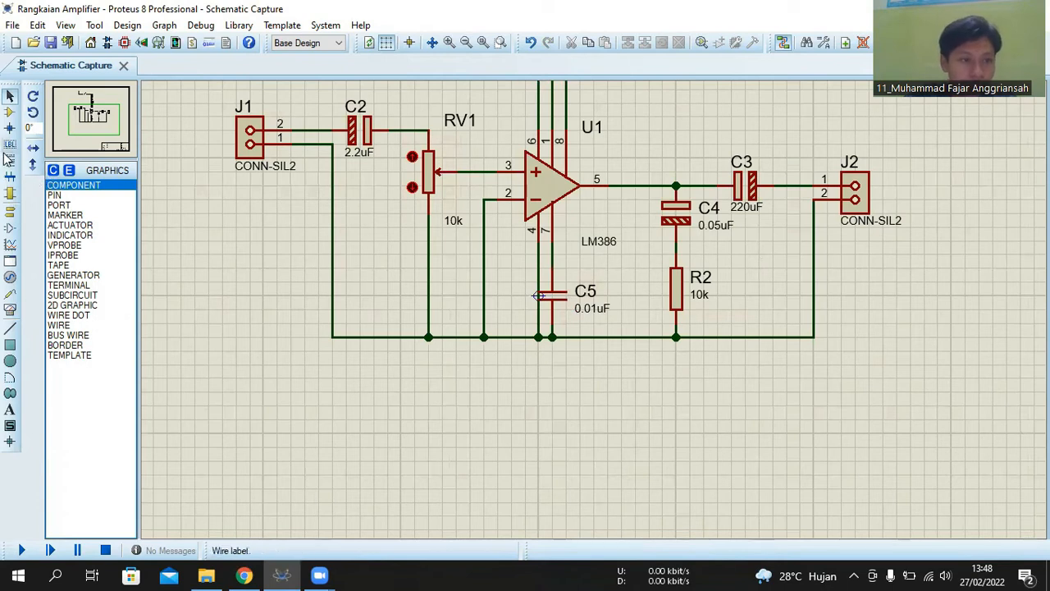
{"action": "left_click", "coordinate": [10, 213]}
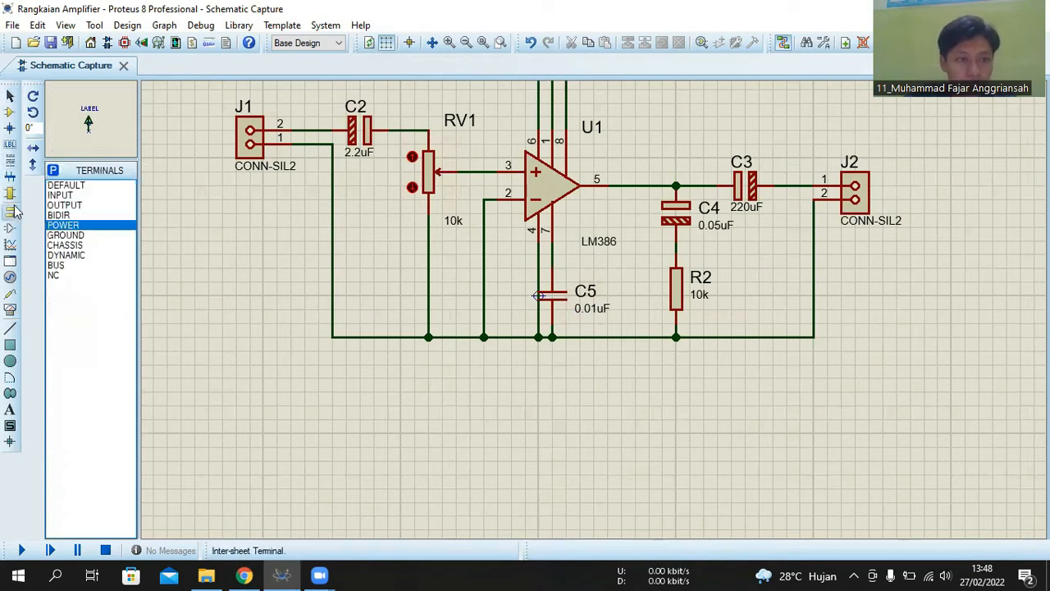
{"action": "left_click", "coordinate": [69, 237]}
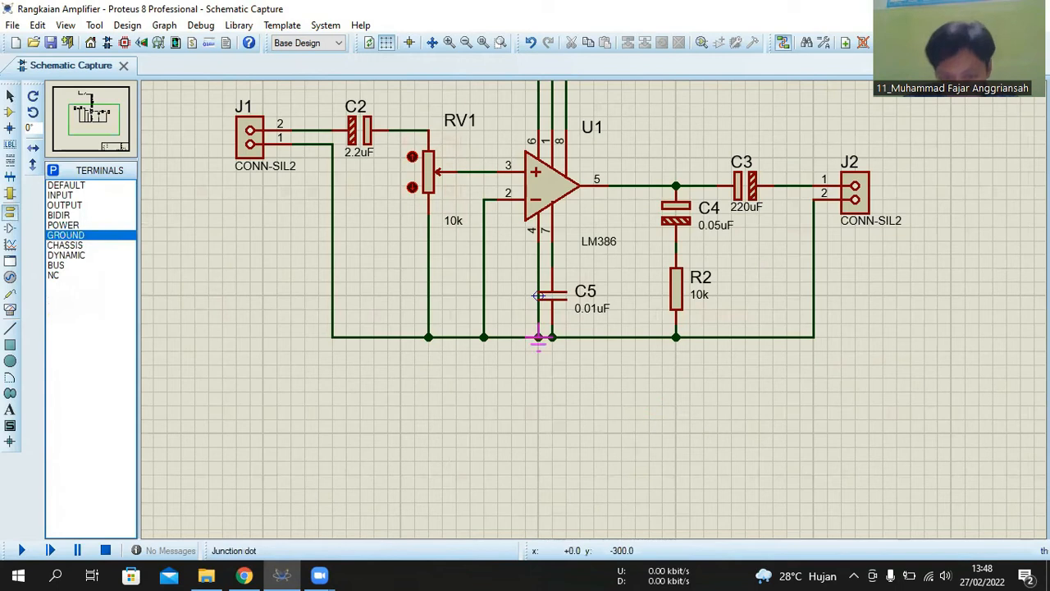
{"action": "left_click", "coordinate": [550, 365]}
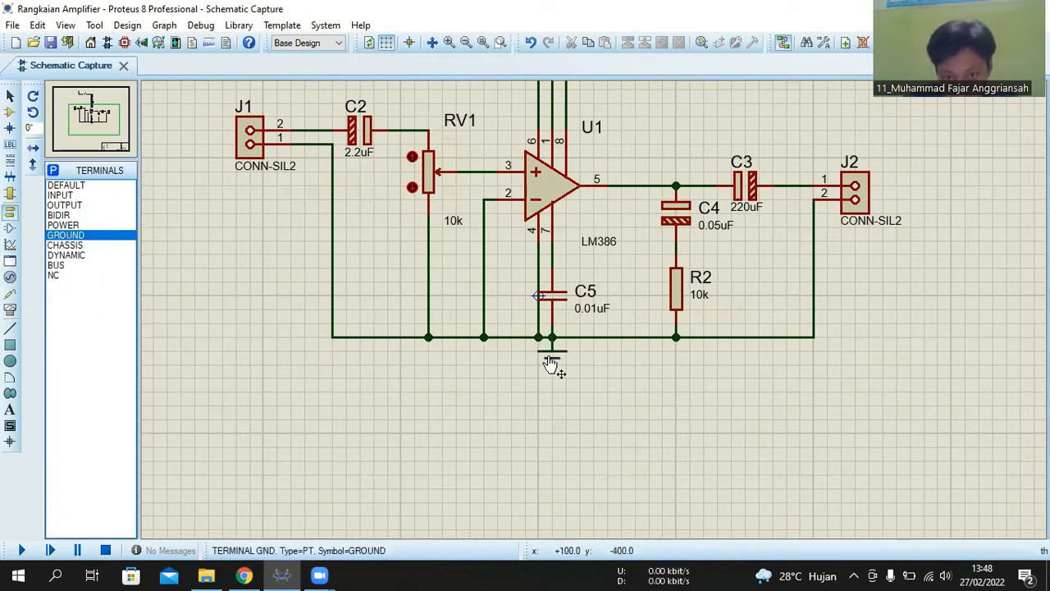
{"action": "left_click_drag", "start_coordinate": [551, 378], "coordinate": [552, 394]}
{"action": "left_click", "coordinate": [582, 402]}
- Label the power terminal feeding the switch as 12v
{"action": "scroll", "coordinate": [577, 322], "scroll_direction": "down", "scroll_amount": 3}
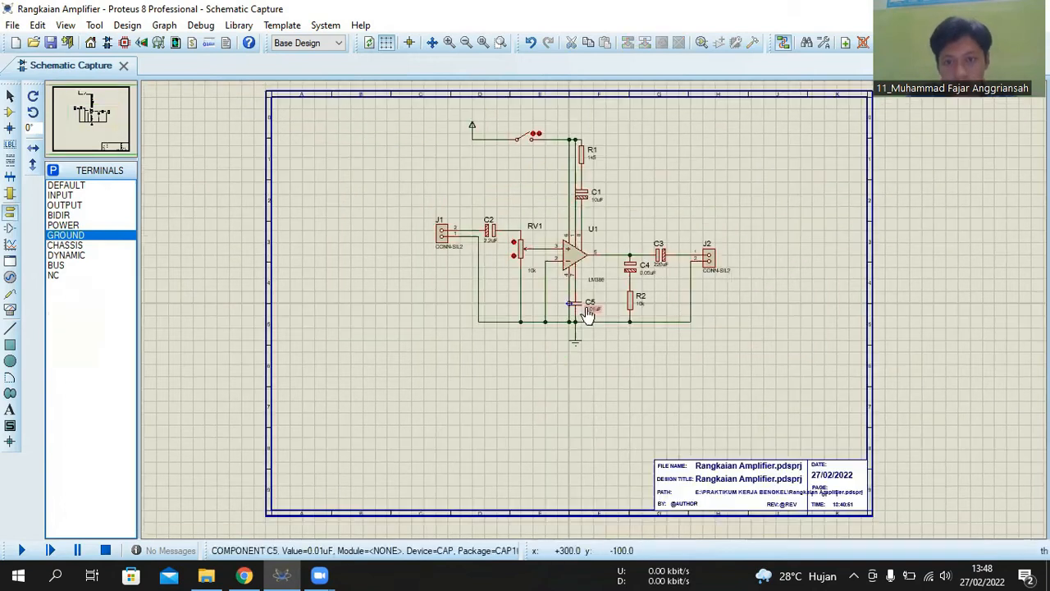
{"action": "scroll", "coordinate": [589, 299], "scroll_direction": "up", "scroll_amount": 3}
{"action": "scroll", "coordinate": [515, 267], "scroll_direction": "up", "scroll_amount": 1}
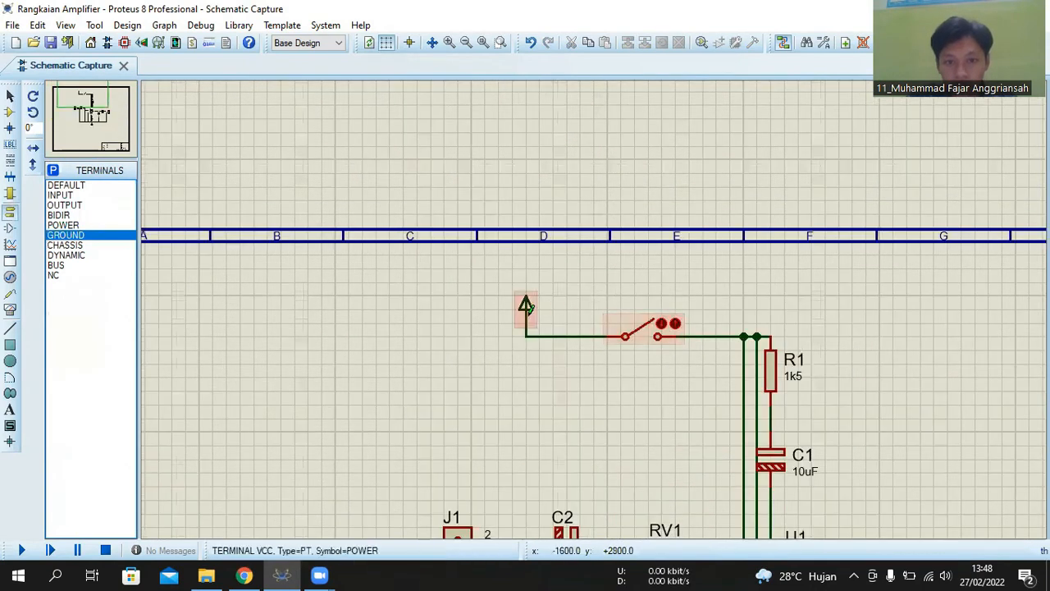
{"action": "double_click", "coordinate": [527, 304]}
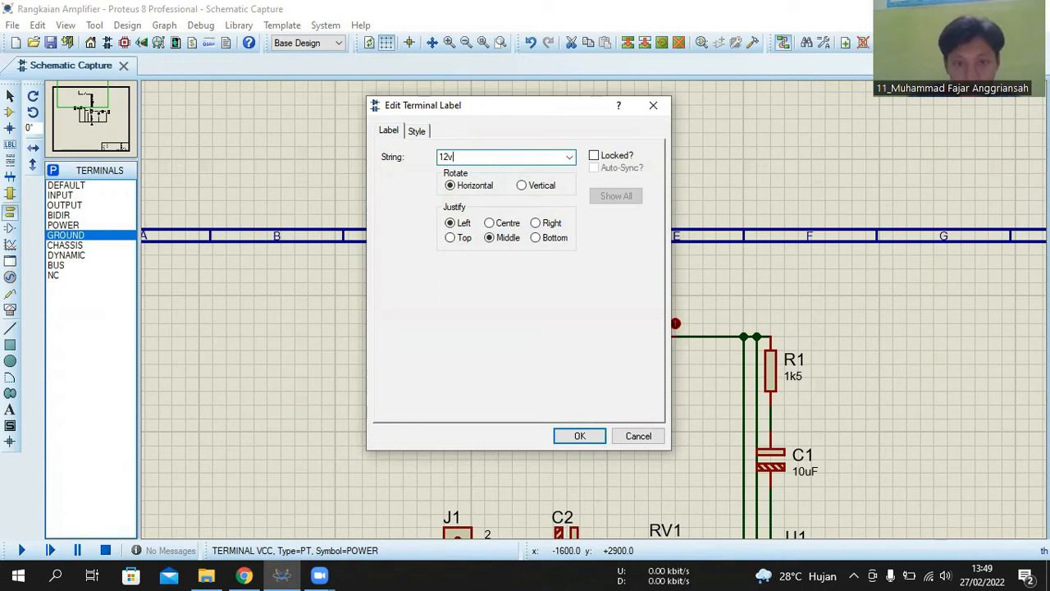
{"action": "key", "text": "Return"}
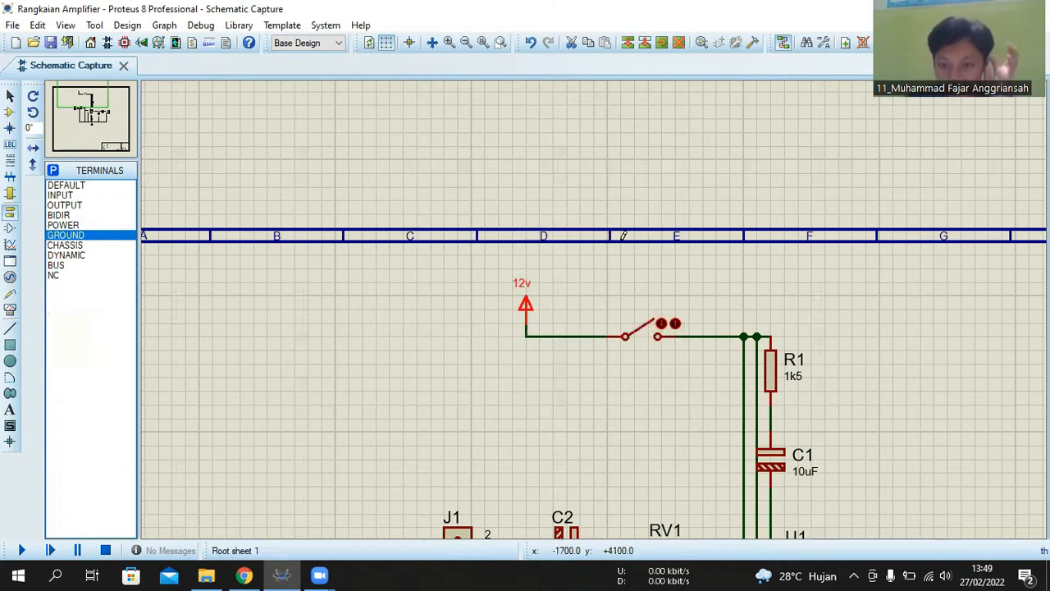
- Close the supply switch and run the simulation, dismissing the Windows licence notice and returning to the schematic
{"action": "left_click", "coordinate": [645, 345]}
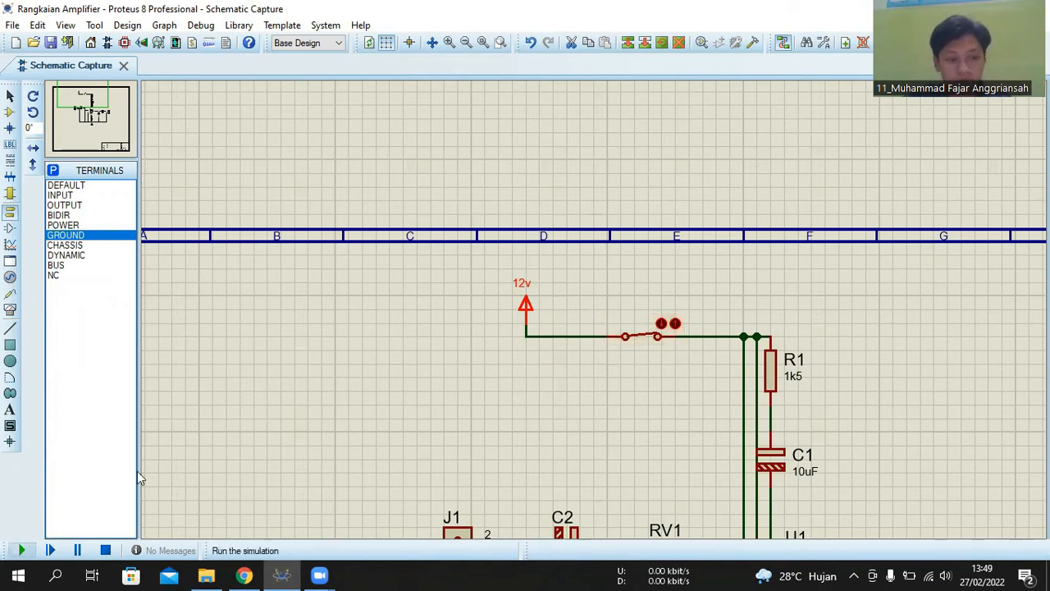
{"action": "key", "text": "F12"}
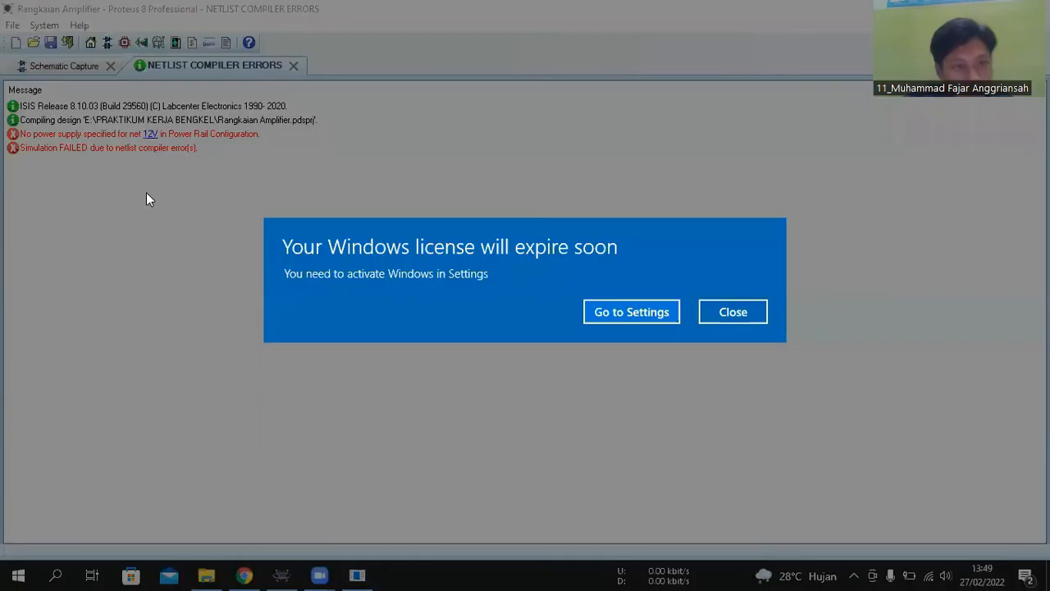
{"action": "left_click", "coordinate": [733, 311]}
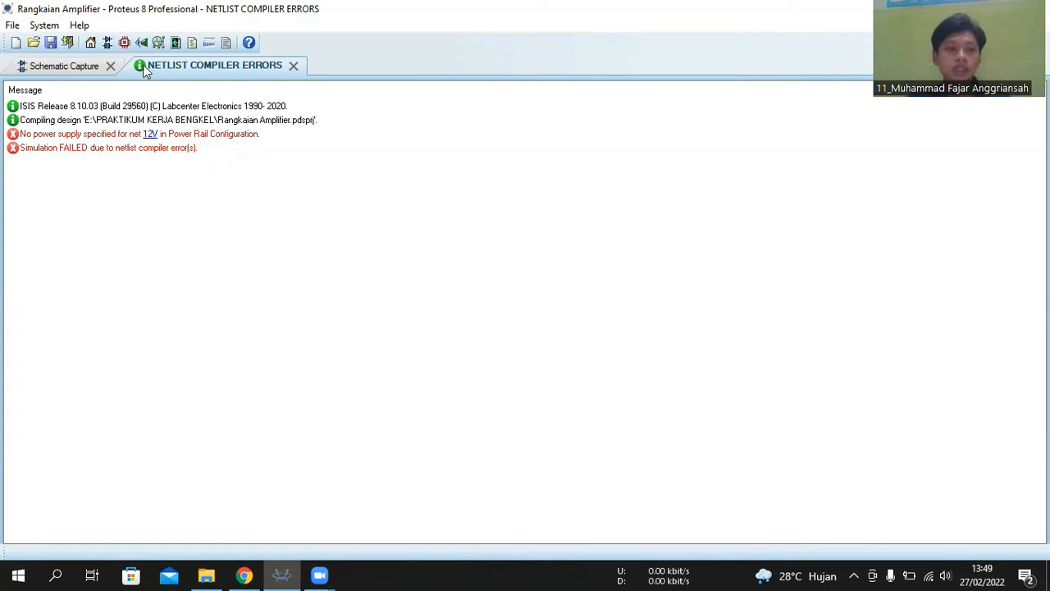
{"action": "left_click", "coordinate": [79, 71]}
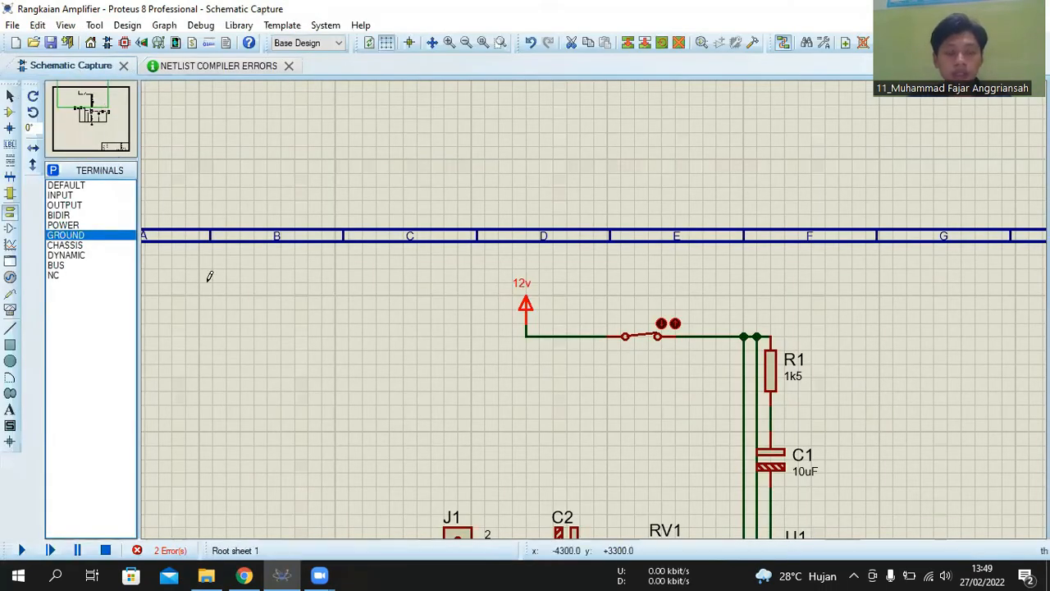
- Change the power terminal's label to 12 and run the simulation again, closing the netlist error list
{"action": "double_click", "coordinate": [522, 285]}
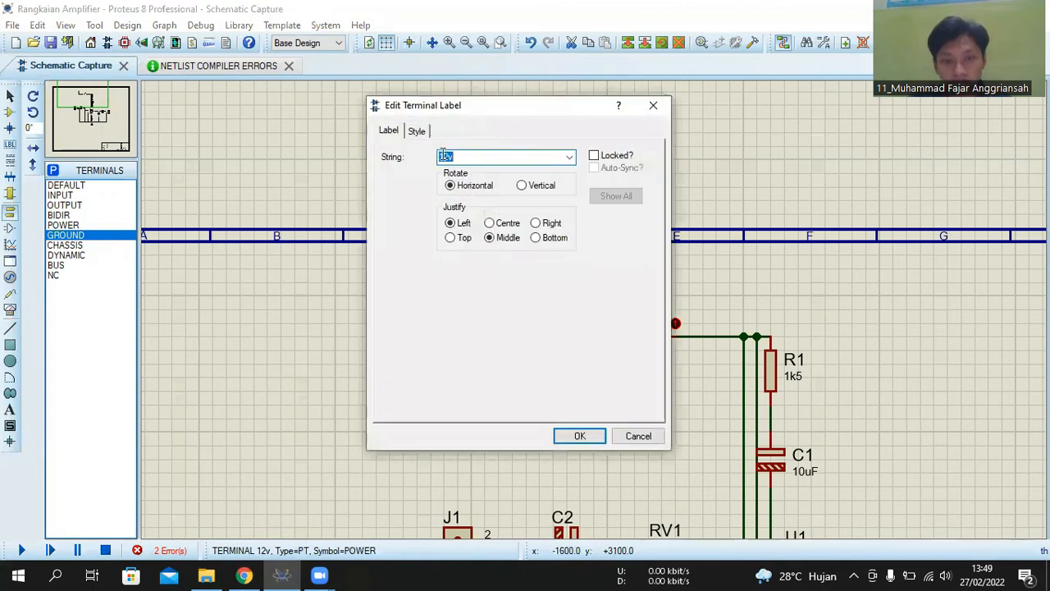
{"action": "left_click", "coordinate": [451, 157]}
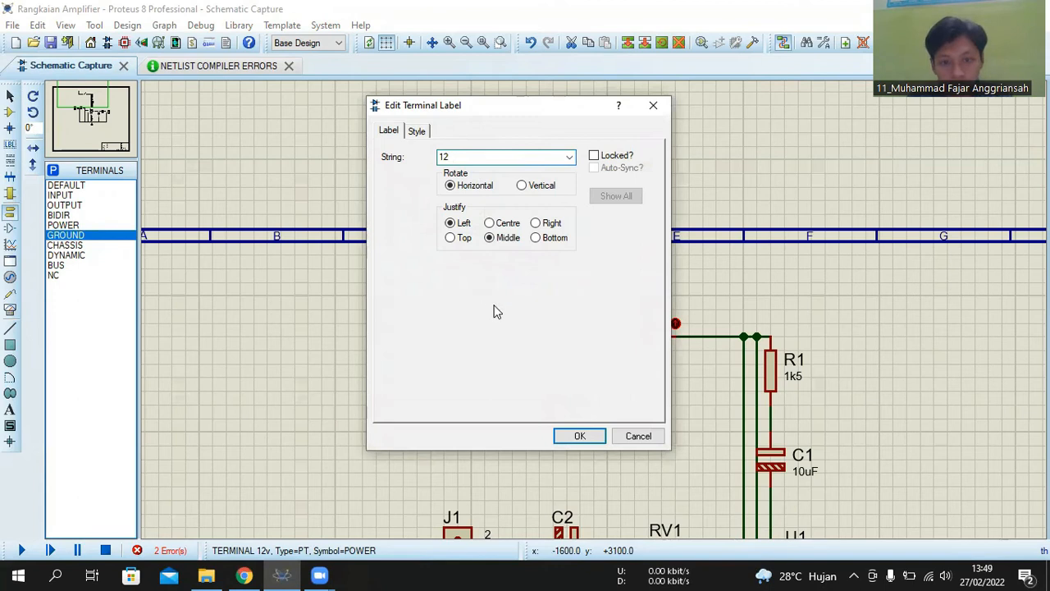
{"action": "left_click", "coordinate": [570, 434]}
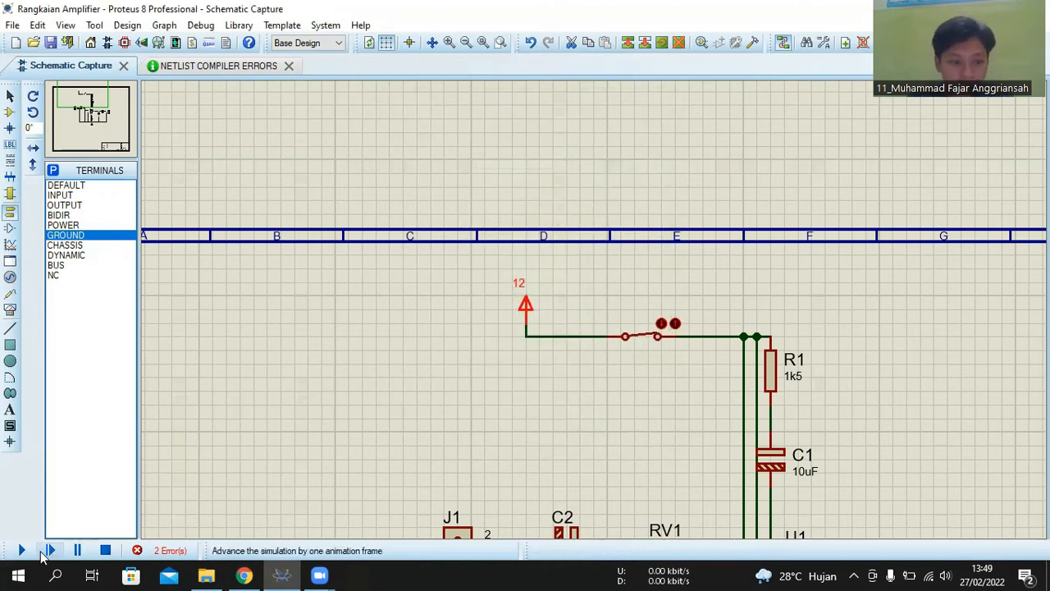
{"action": "left_click", "coordinate": [27, 550]}
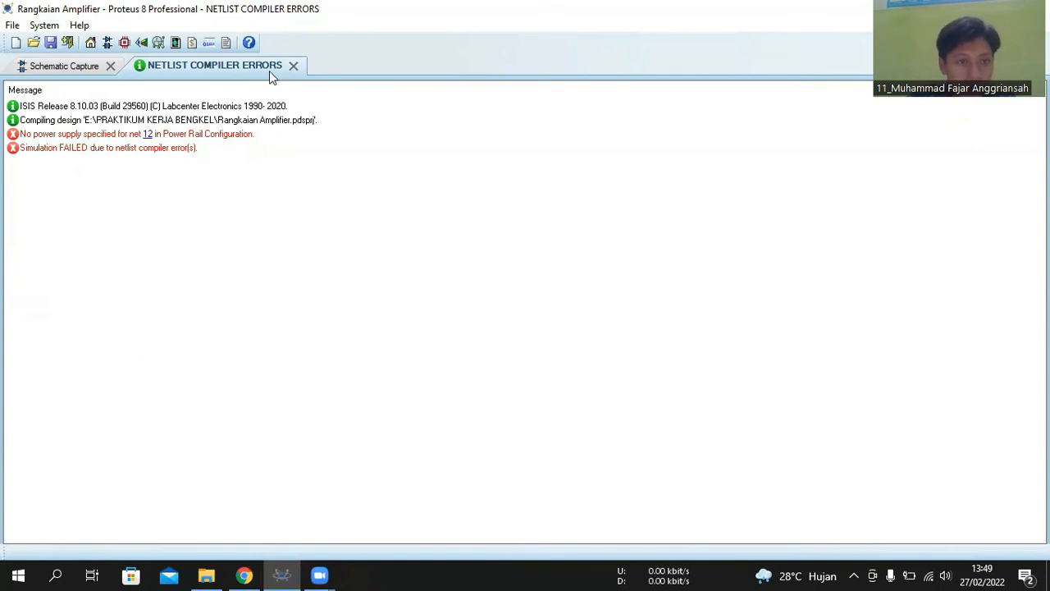
{"action": "left_click", "coordinate": [293, 66]}
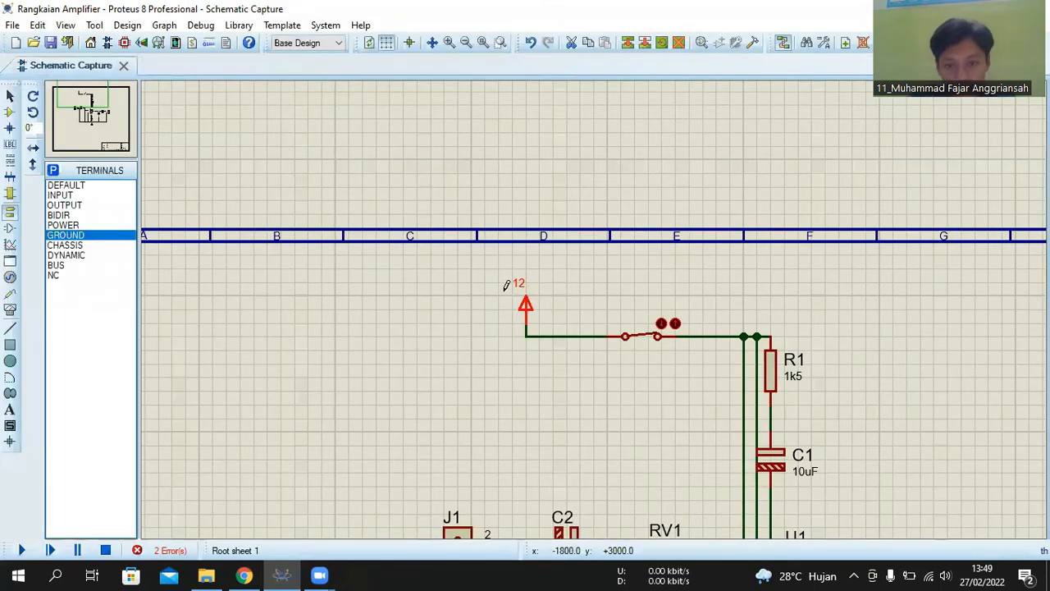
- Clear the power terminal's label, run the simulation again, and return from the error list to the schematic
{"action": "double_click", "coordinate": [517, 283]}
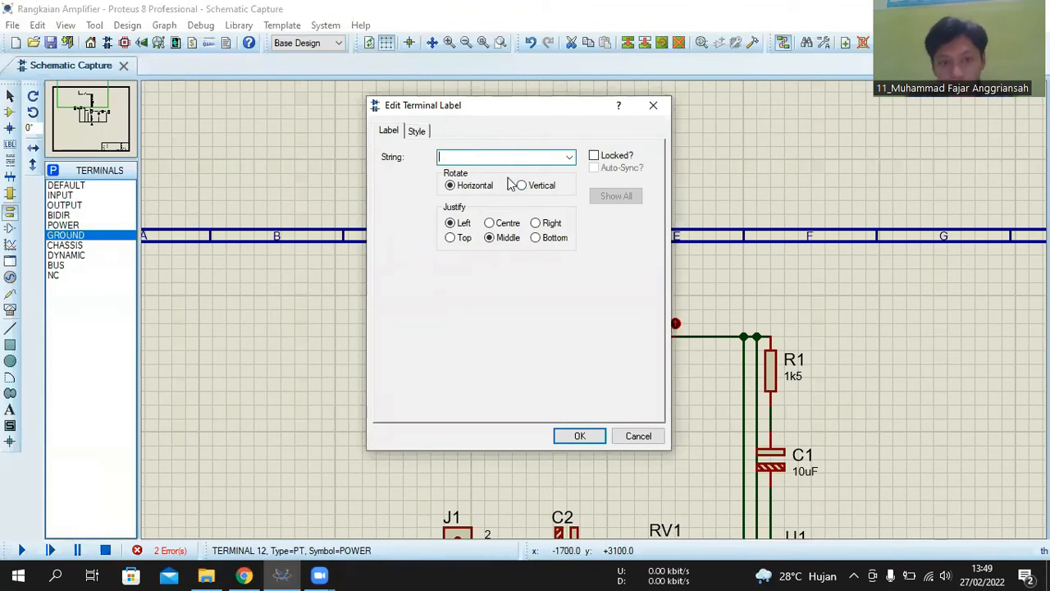
{"action": "left_click", "coordinate": [574, 437]}
{"action": "left_click", "coordinate": [21, 551]}
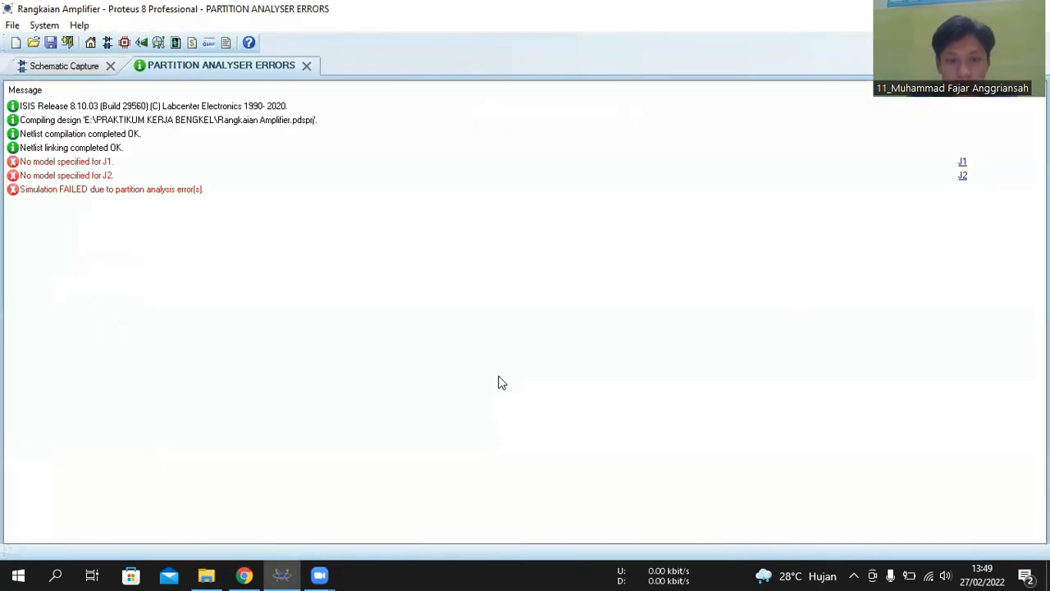
{"action": "left_click", "coordinate": [61, 65]}
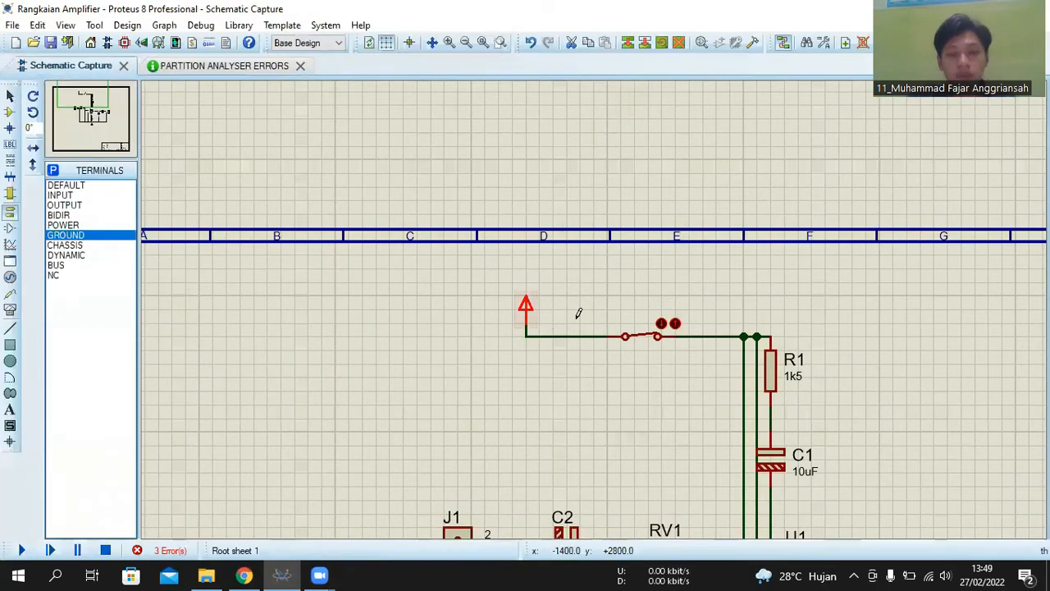
- Label the power terminal feeding the switch as 12v and open the supply switch
{"action": "scroll", "coordinate": [578, 312], "scroll_direction": "down", "scroll_amount": 3}
{"action": "scroll", "coordinate": [804, 417], "scroll_direction": "up", "scroll_amount": 3}
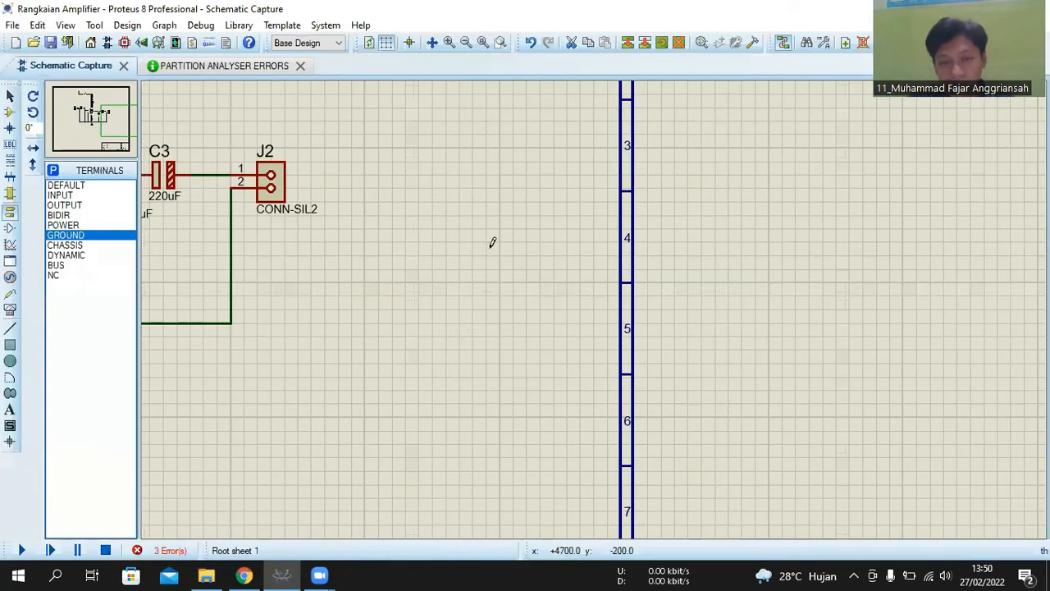
{"action": "scroll", "coordinate": [490, 248], "scroll_direction": "down", "scroll_amount": 2}
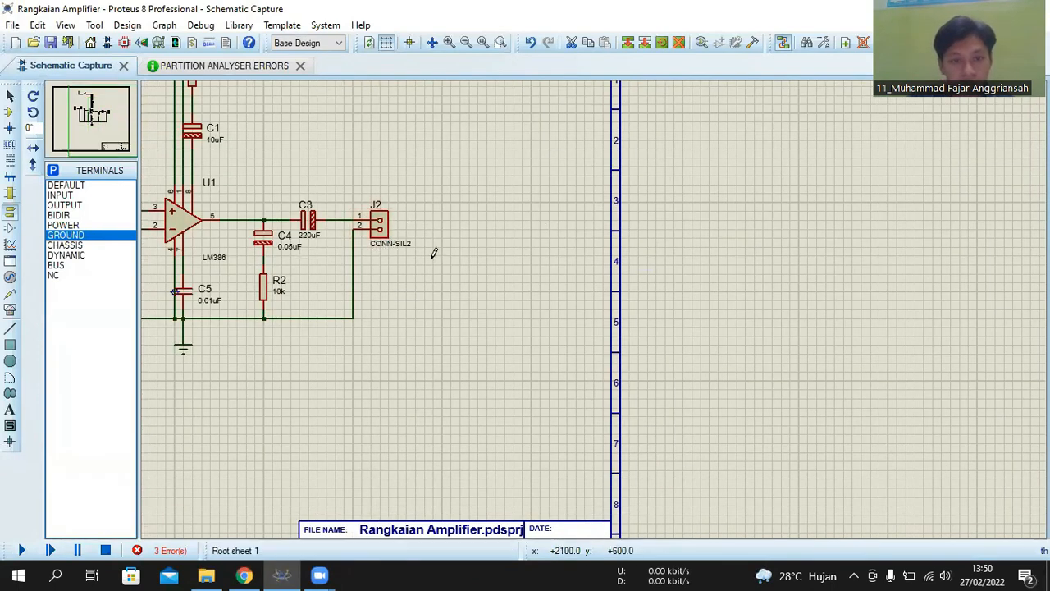
{"action": "scroll", "coordinate": [431, 253], "scroll_direction": "down", "scroll_amount": 2}
{"action": "scroll", "coordinate": [596, 304], "scroll_direction": "up", "scroll_amount": 1}
{"action": "scroll", "coordinate": [605, 305], "scroll_direction": "up", "scroll_amount": 1}
{"action": "scroll", "coordinate": [595, 303], "scroll_direction": "down", "scroll_amount": 1}
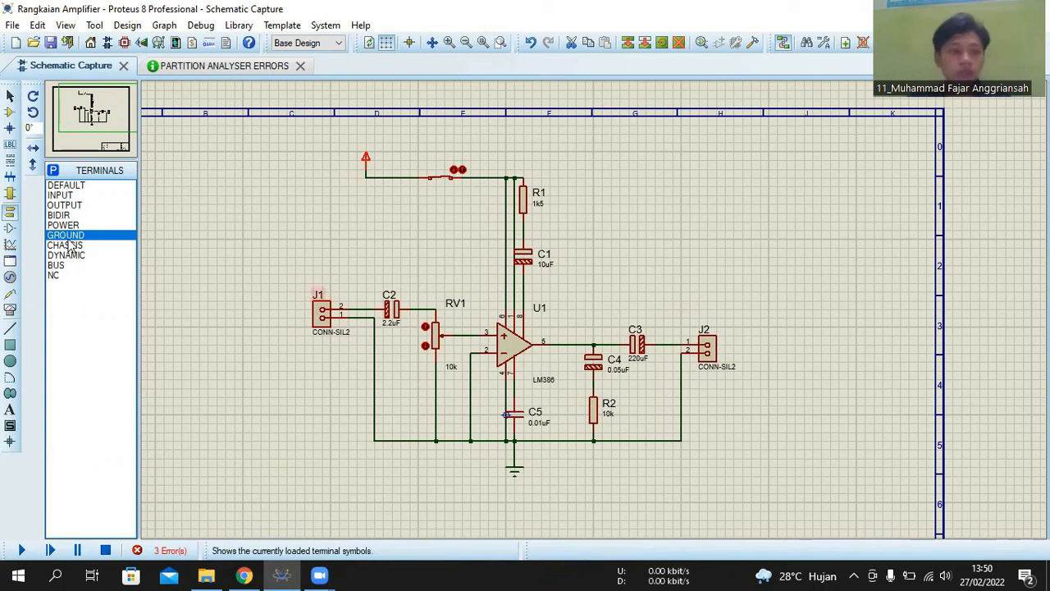
{"action": "left_click", "coordinate": [61, 205]}
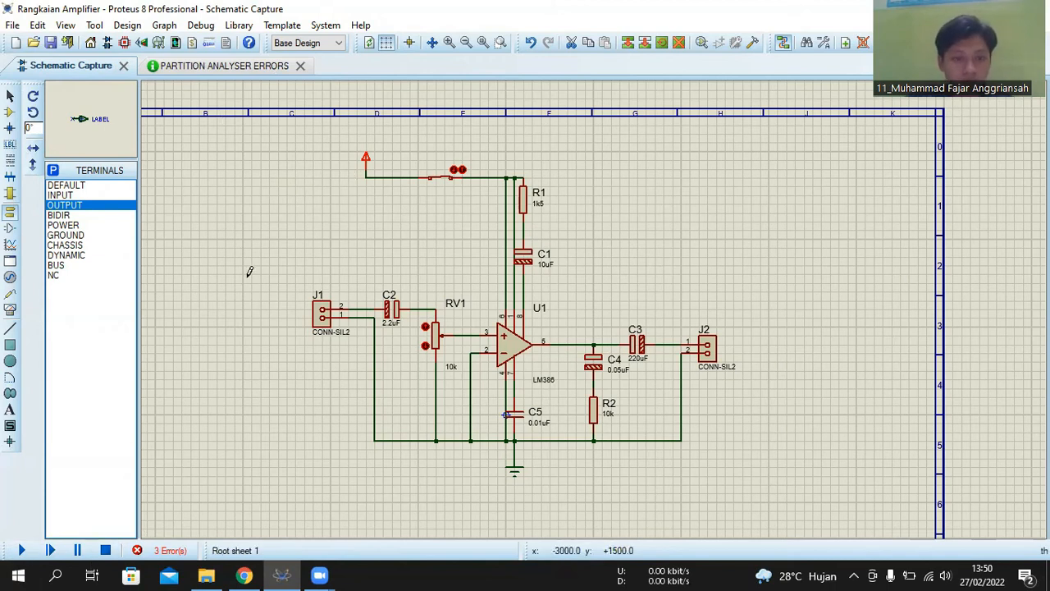
{"action": "double_click", "coordinate": [369, 160]}
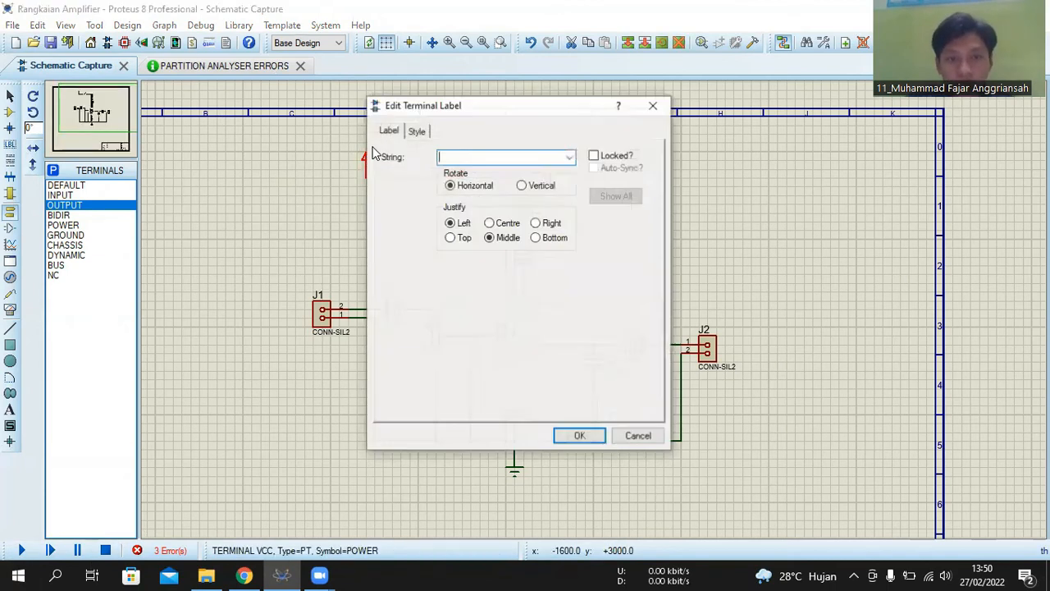
{"action": "type", "text": "12v"}
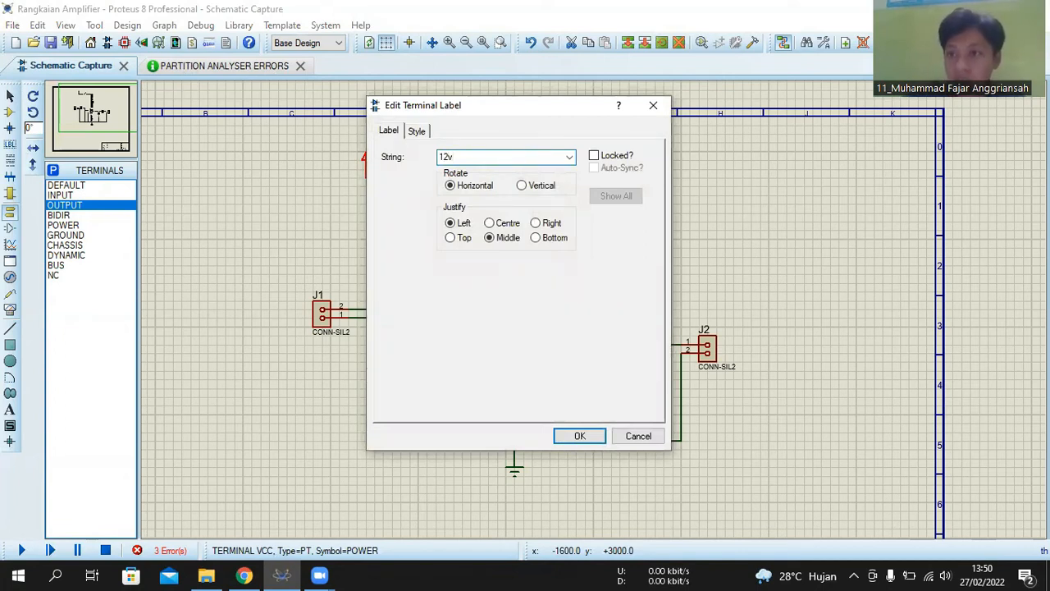
{"action": "key", "text": "Return"}
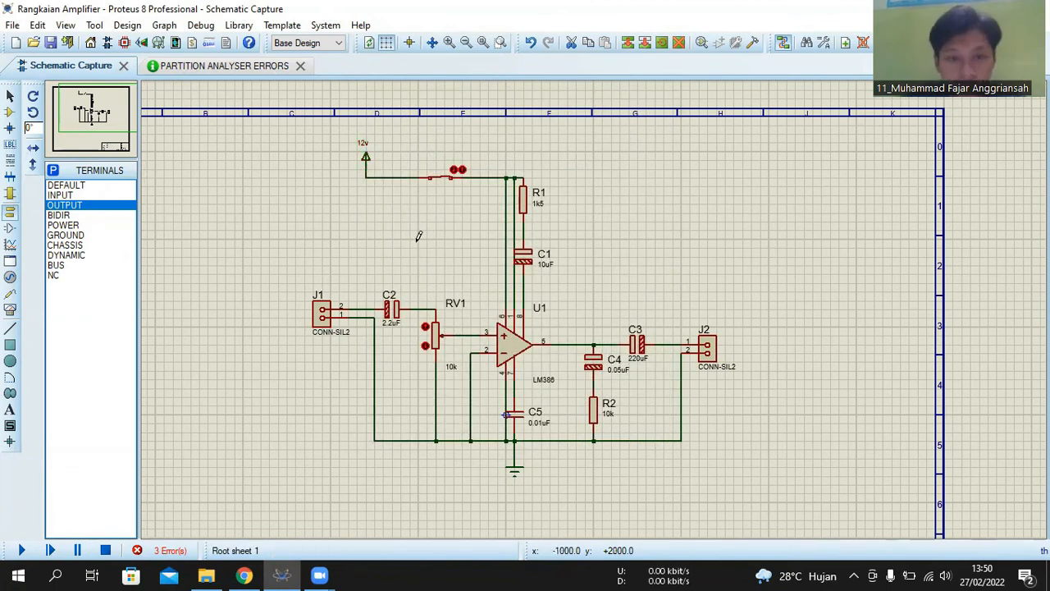
{"action": "left_click", "coordinate": [446, 178]}
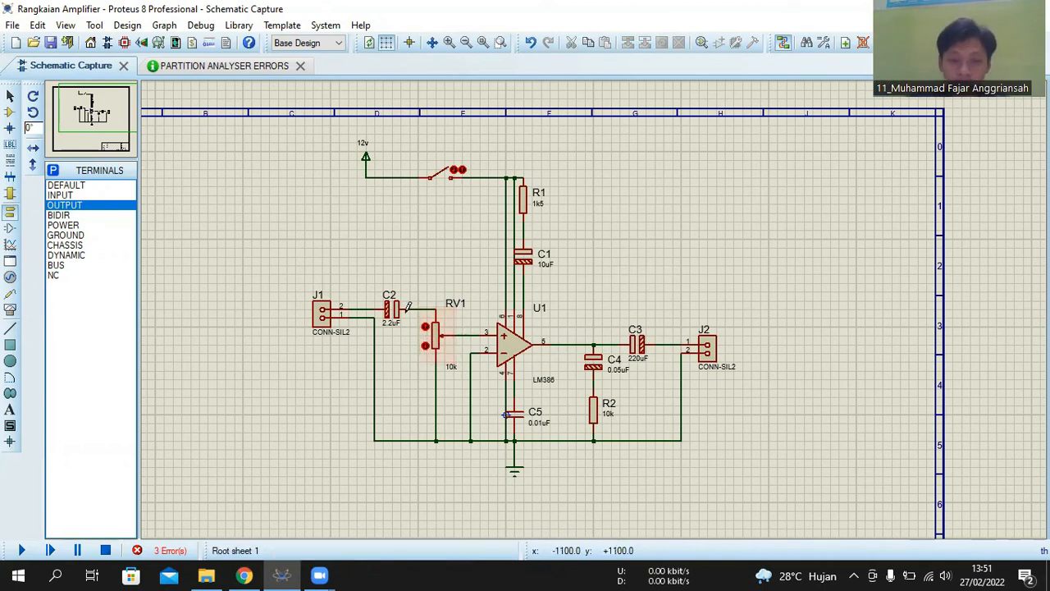
- Examine the amplifier circuit from input connector J1 through the LM386 to output connector J2, including its supply and ground connections
{"action": "scroll", "coordinate": [444, 345], "scroll_direction": "up", "scroll_amount": 2}
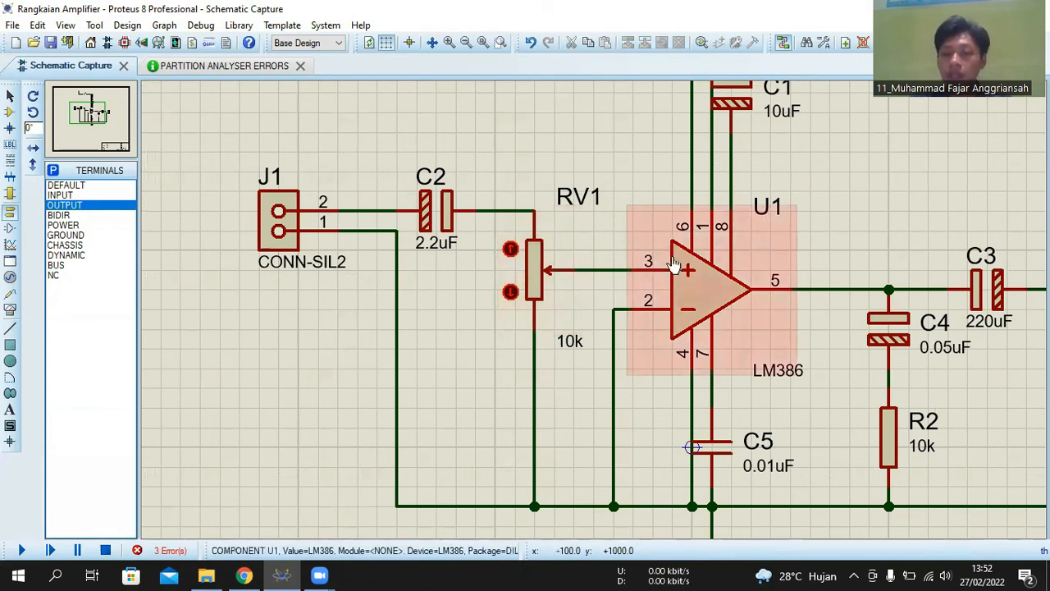
{"action": "scroll", "coordinate": [672, 275], "scroll_direction": "down", "scroll_amount": 1}
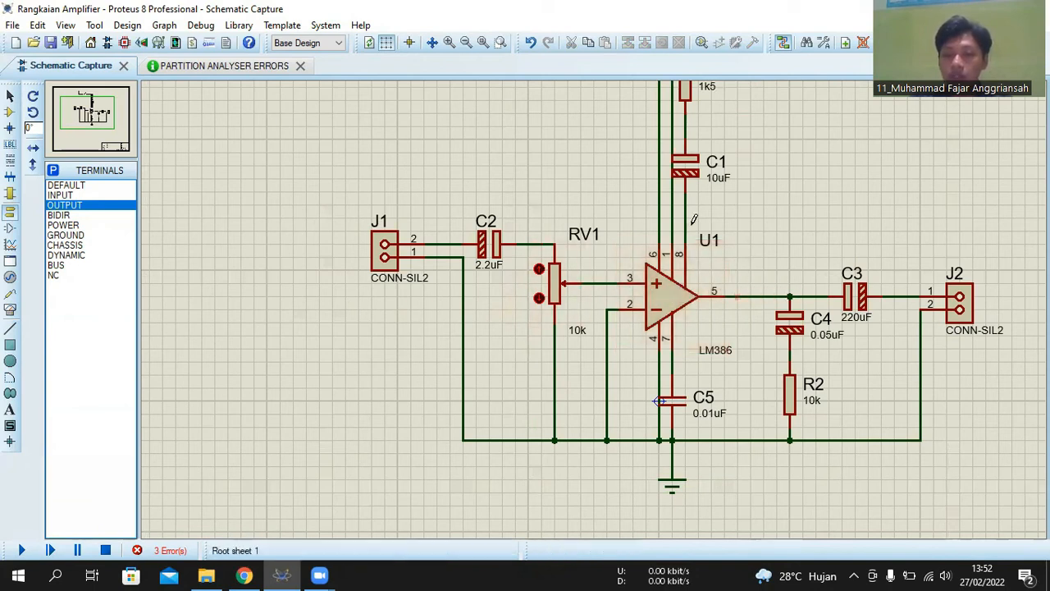
{"action": "scroll", "coordinate": [681, 215], "scroll_direction": "down", "scroll_amount": 2}
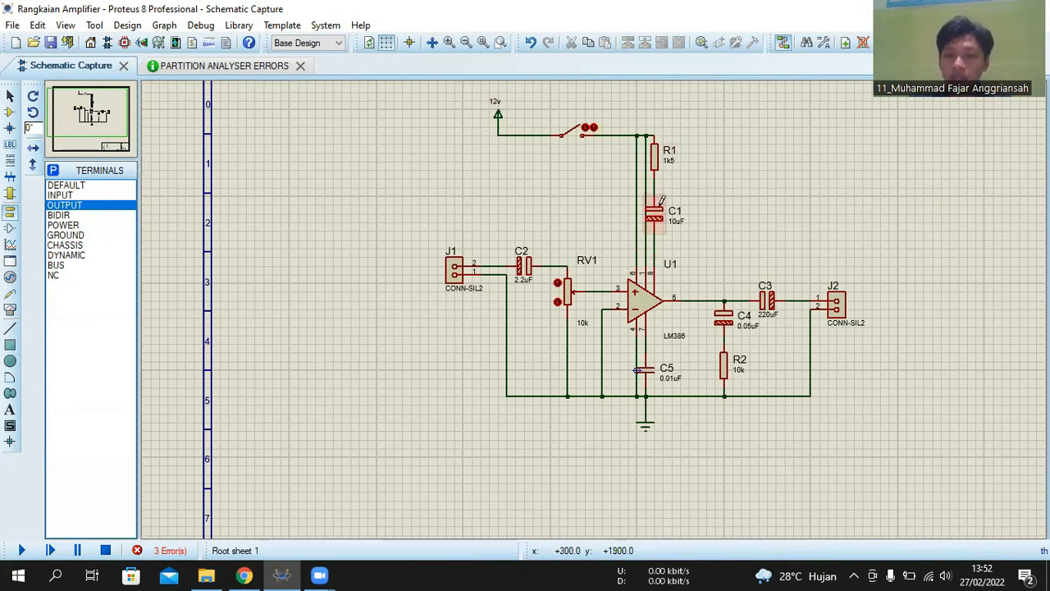
{"action": "scroll", "coordinate": [656, 218], "scroll_direction": "up", "scroll_amount": 1}
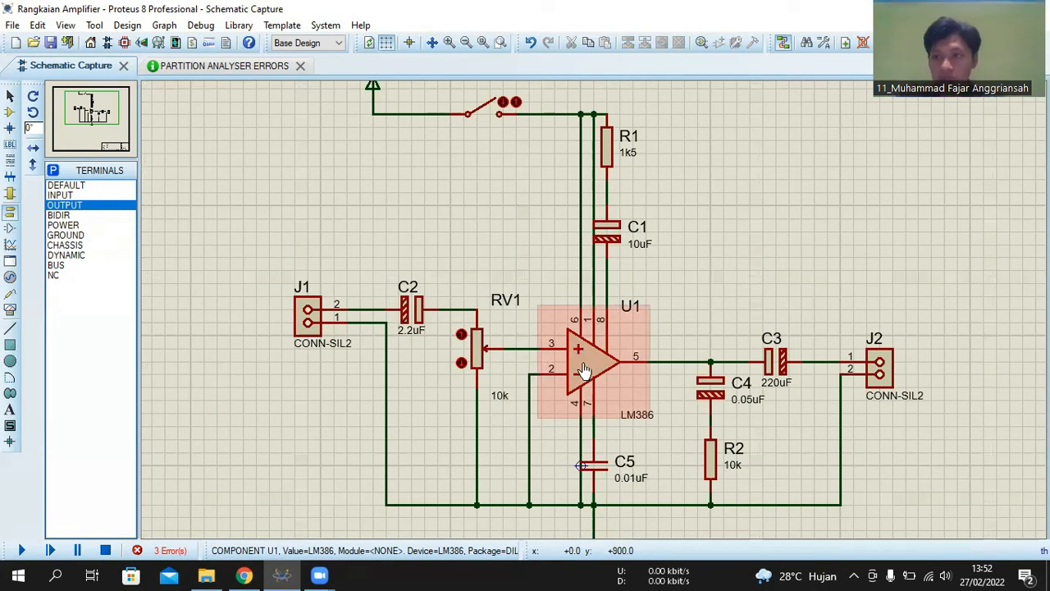
{"action": "scroll", "coordinate": [592, 305], "scroll_direction": "down", "scroll_amount": 1}
{"action": "scroll", "coordinate": [596, 302], "scroll_direction": "up", "scroll_amount": 1}
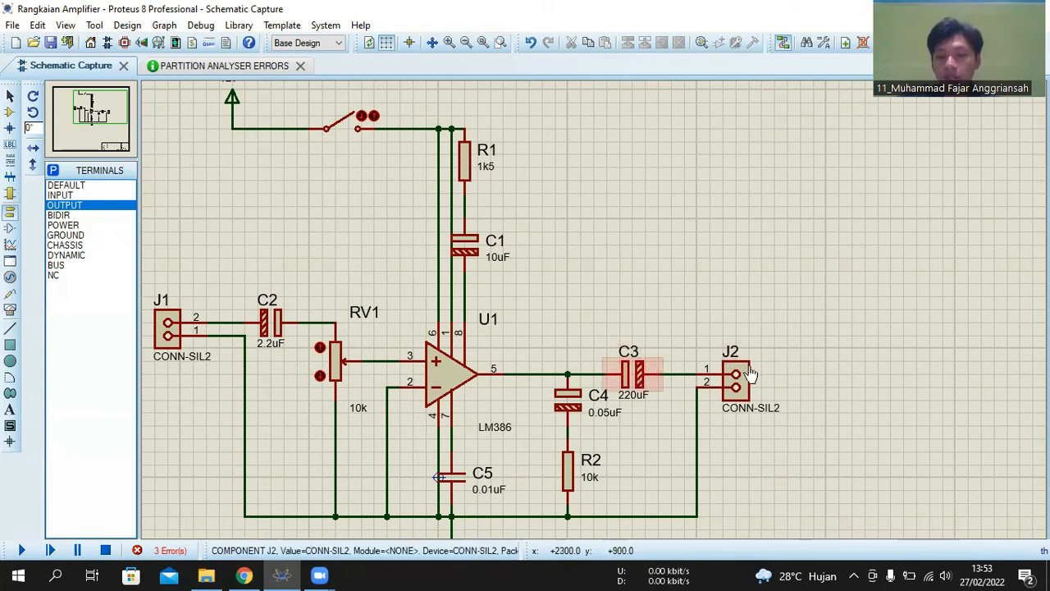
{"action": "scroll", "coordinate": [608, 369], "scroll_direction": "down", "scroll_amount": 1}
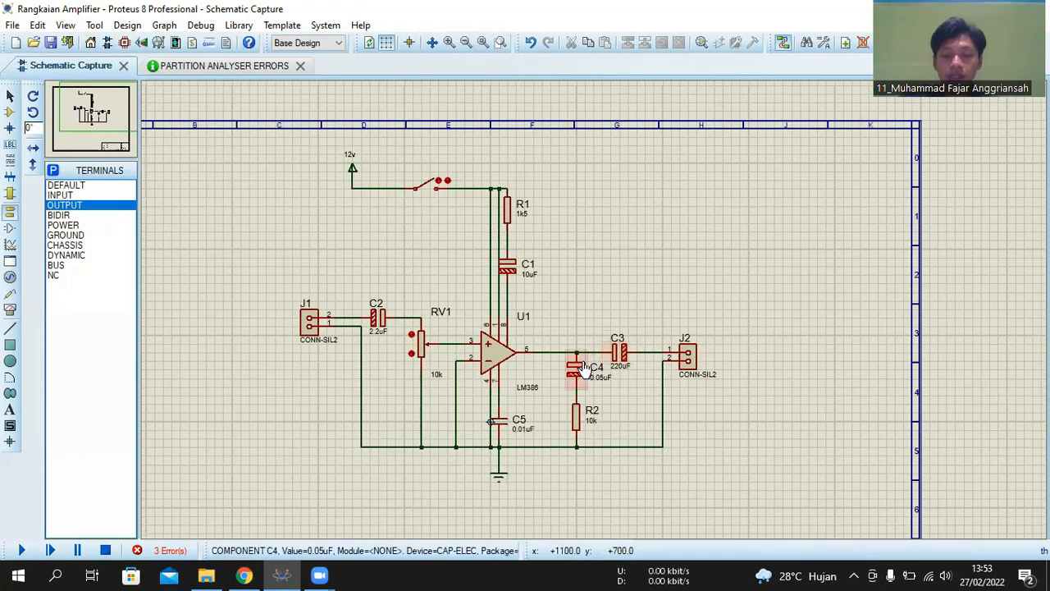
{"action": "scroll", "coordinate": [592, 304], "scroll_direction": "up", "scroll_amount": 2}
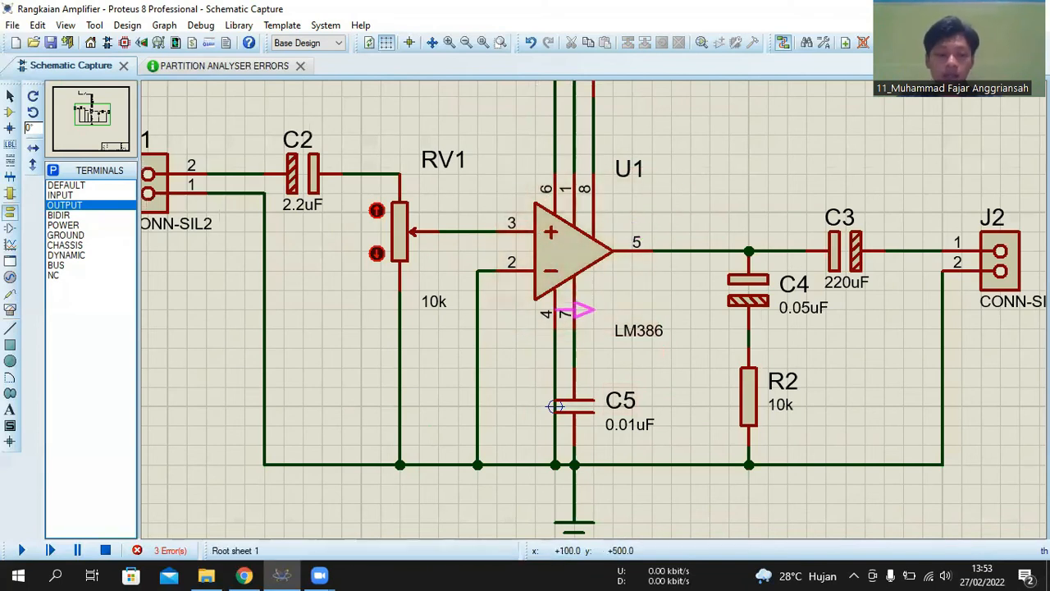
{"action": "scroll", "coordinate": [555, 406], "scroll_direction": "down", "scroll_amount": 1}
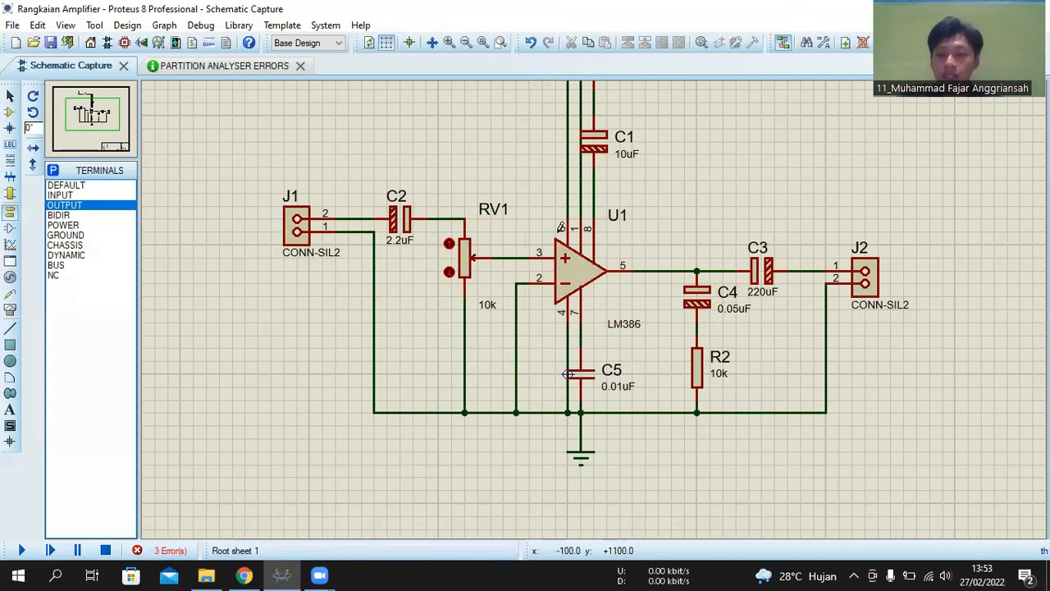
{"action": "scroll", "coordinate": [548, 304], "scroll_direction": "down", "scroll_amount": 1}
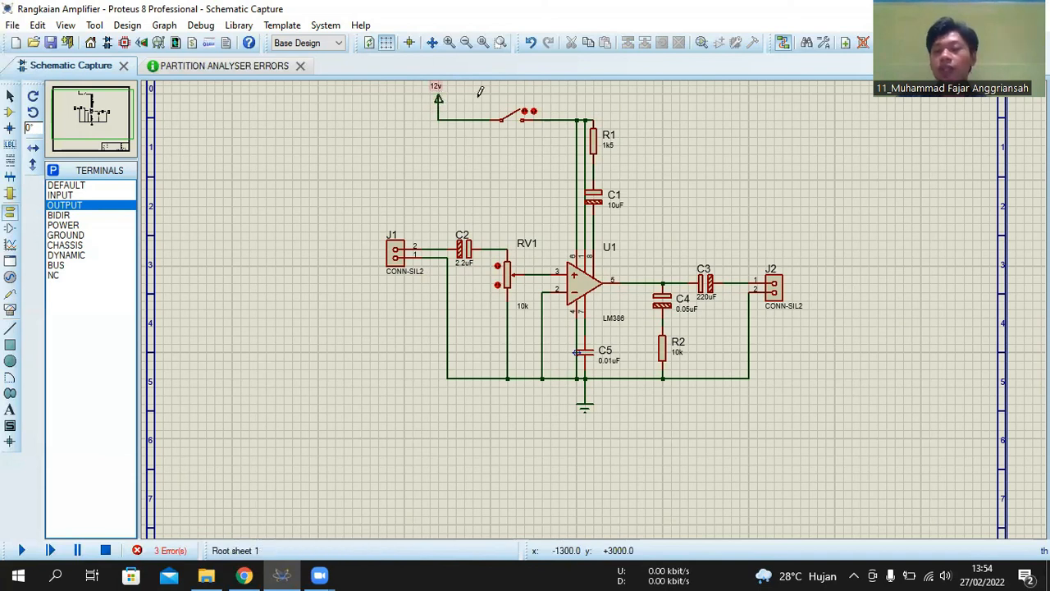
{"action": "scroll", "coordinate": [663, 196], "scroll_direction": "down", "scroll_amount": 2}
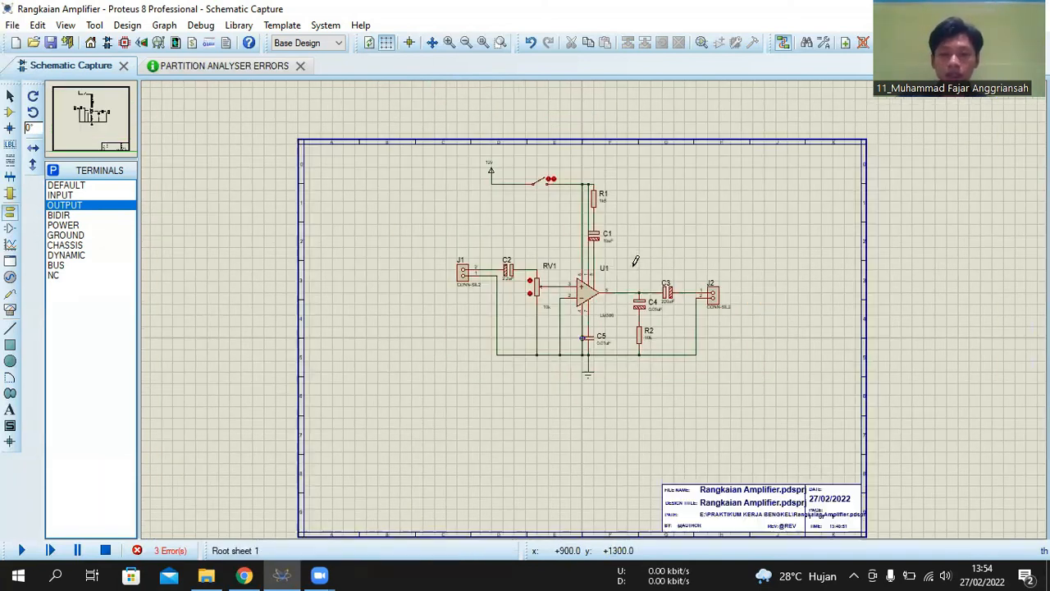
{"action": "scroll", "coordinate": [627, 172], "scroll_direction": "up", "scroll_amount": 2}
{"action": "scroll", "coordinate": [591, 312], "scroll_direction": "down", "scroll_amount": 2}
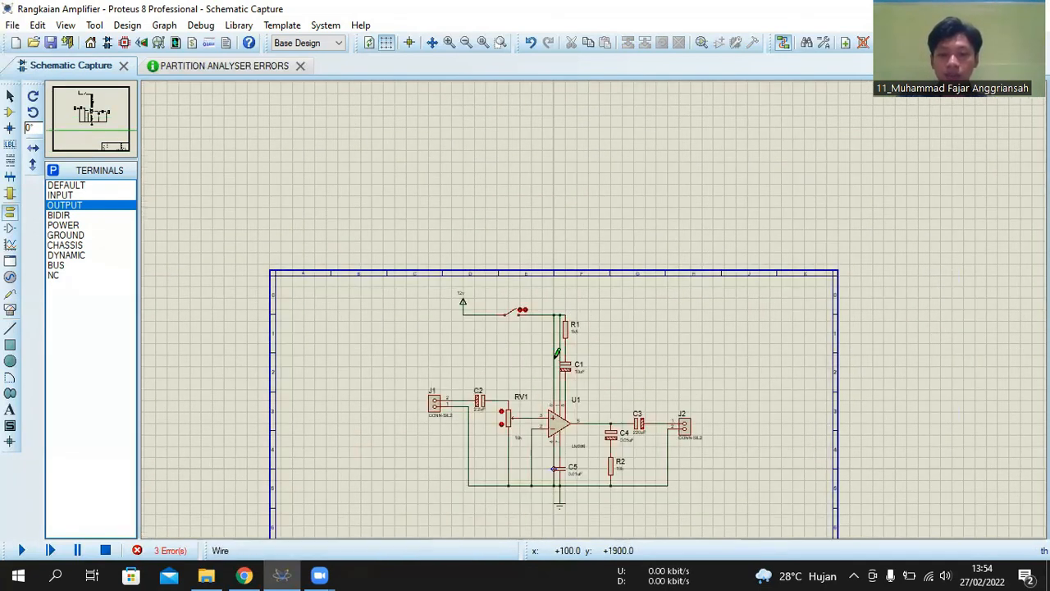
- Select the whole amplifier circuit and move it down the sheet to free space above it
{"action": "scroll", "coordinate": [590, 312], "scroll_direction": "down", "scroll_amount": 2}
{"action": "left_click_drag", "start_coordinate": [443, 298], "coordinate": [733, 471]}
{"action": "scroll", "coordinate": [585, 304], "scroll_direction": "up", "scroll_amount": 3}
{"action": "scroll", "coordinate": [592, 309], "scroll_direction": "down", "scroll_amount": 2}
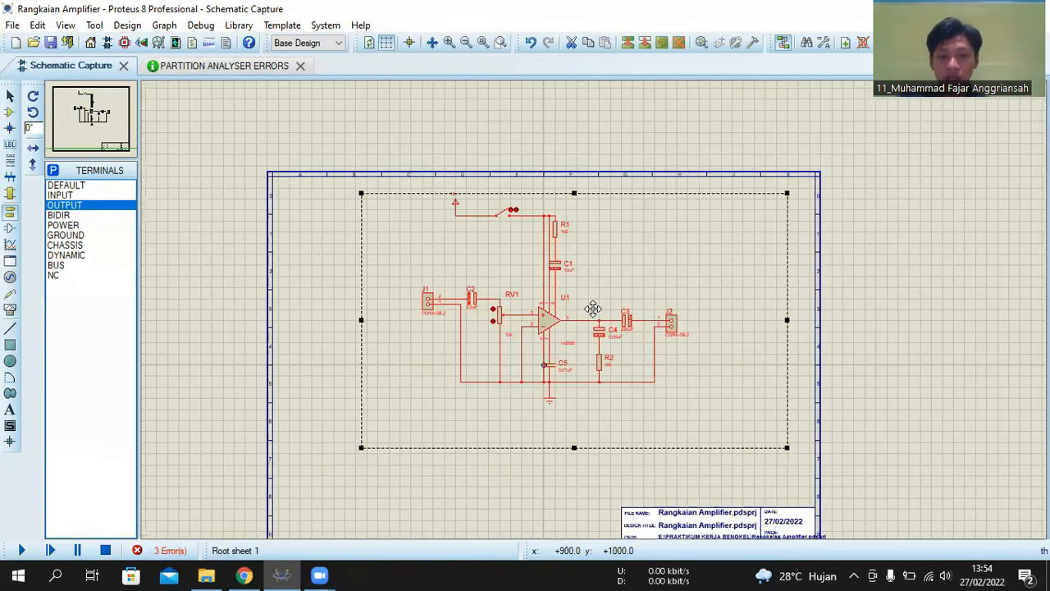
{"action": "scroll", "coordinate": [592, 309], "scroll_direction": "up", "scroll_amount": 1}
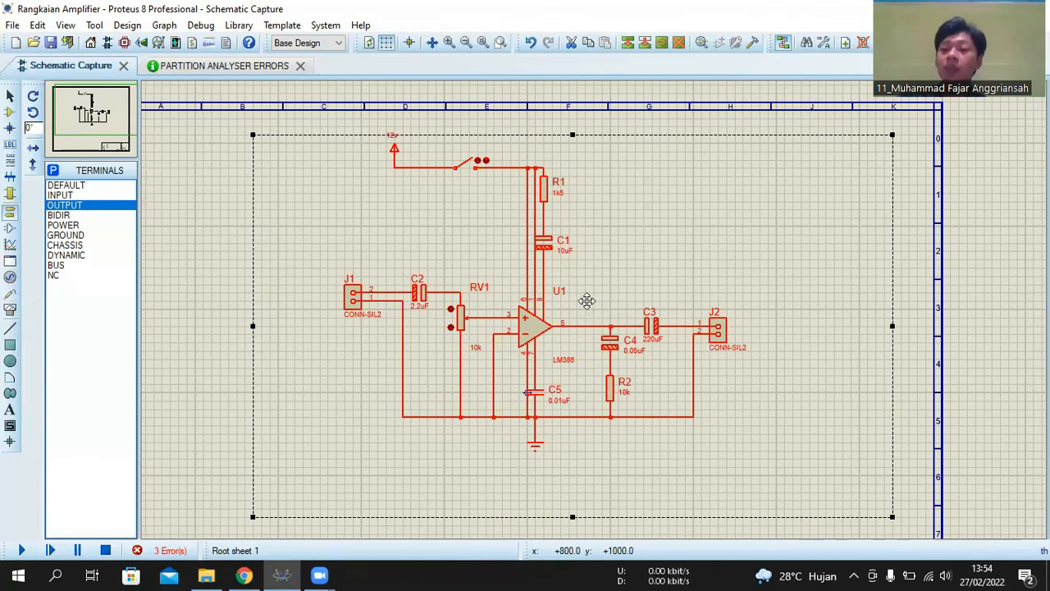
{"action": "left_click_drag", "start_coordinate": [533, 262], "coordinate": [518, 369]}
{"action": "scroll", "coordinate": [544, 348], "scroll_direction": "down", "scroll_amount": 1}
{"action": "left_click", "coordinate": [530, 216]}
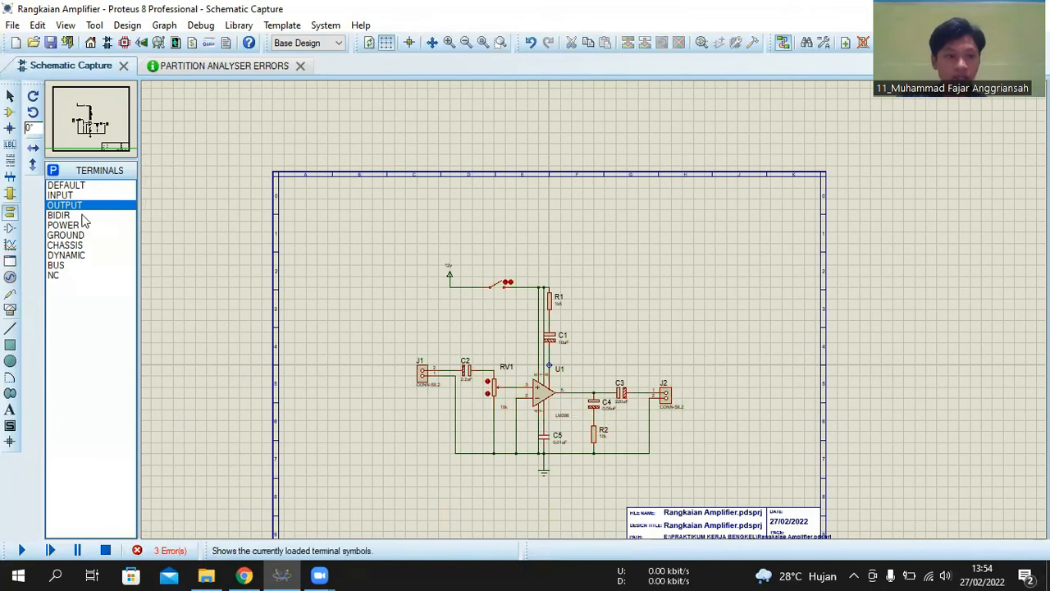
- Place a 2D graphics text with the author's full name in the free space above the circuit
{"action": "left_click", "coordinate": [10, 410]}
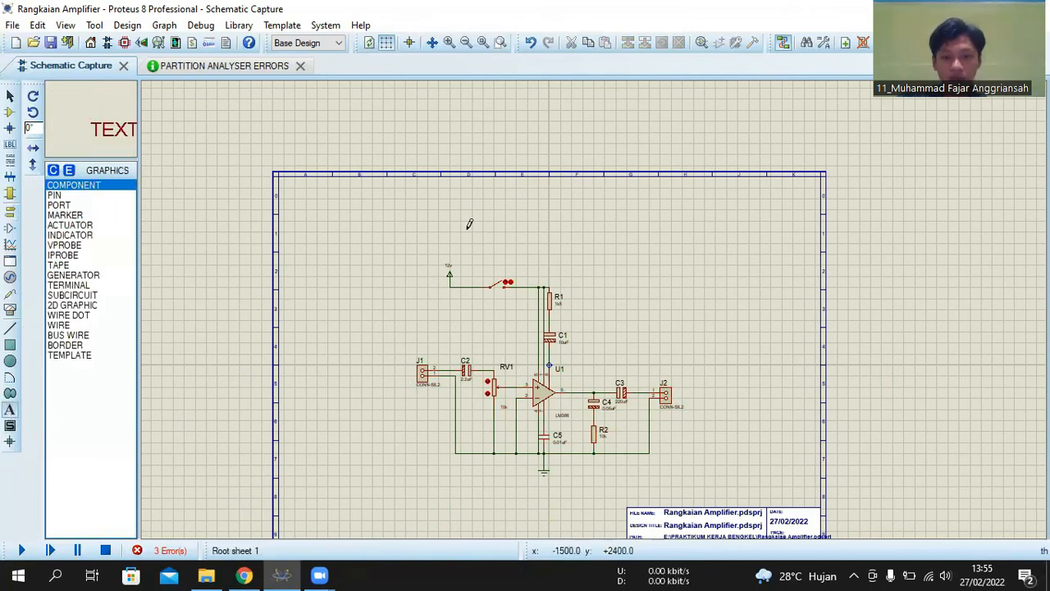
{"action": "left_click", "coordinate": [526, 233]}
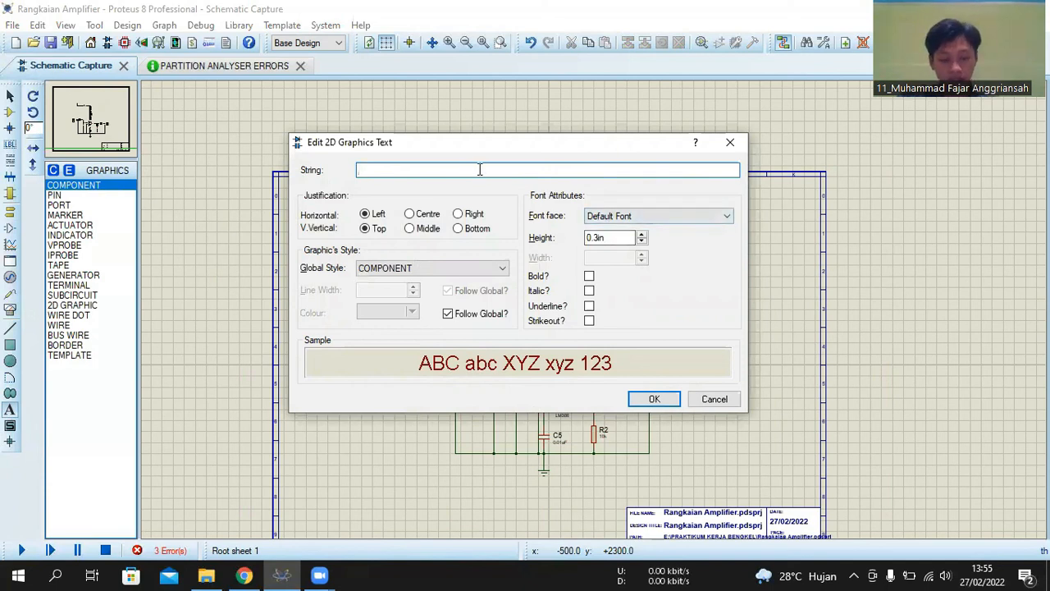
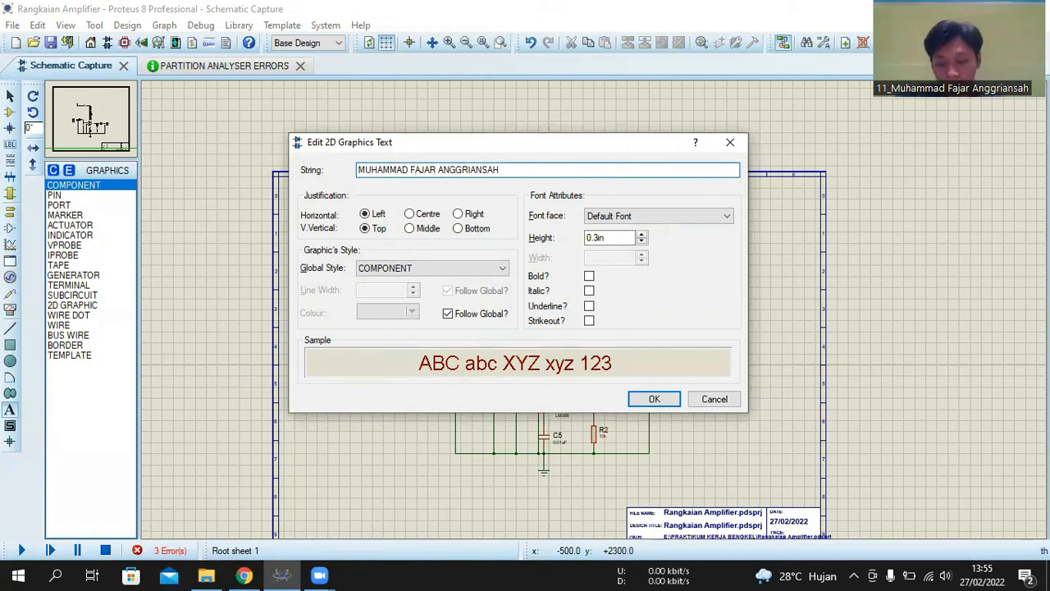
{"action": "key", "text": "Return"}
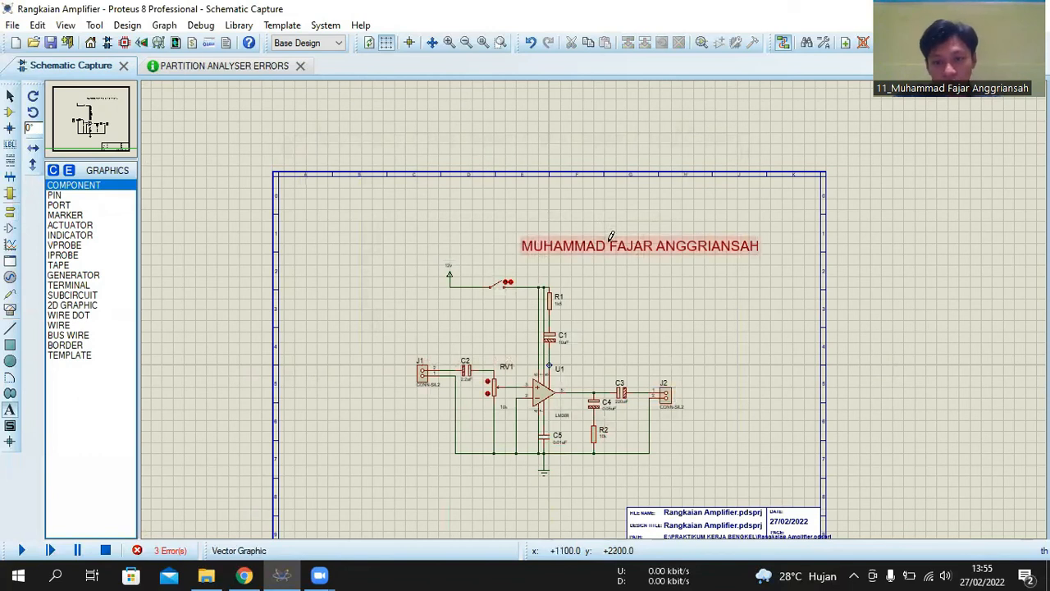
- Add a second 2D graphics text with the author's student number, close to the name text
{"action": "left_click", "coordinate": [563, 235]}
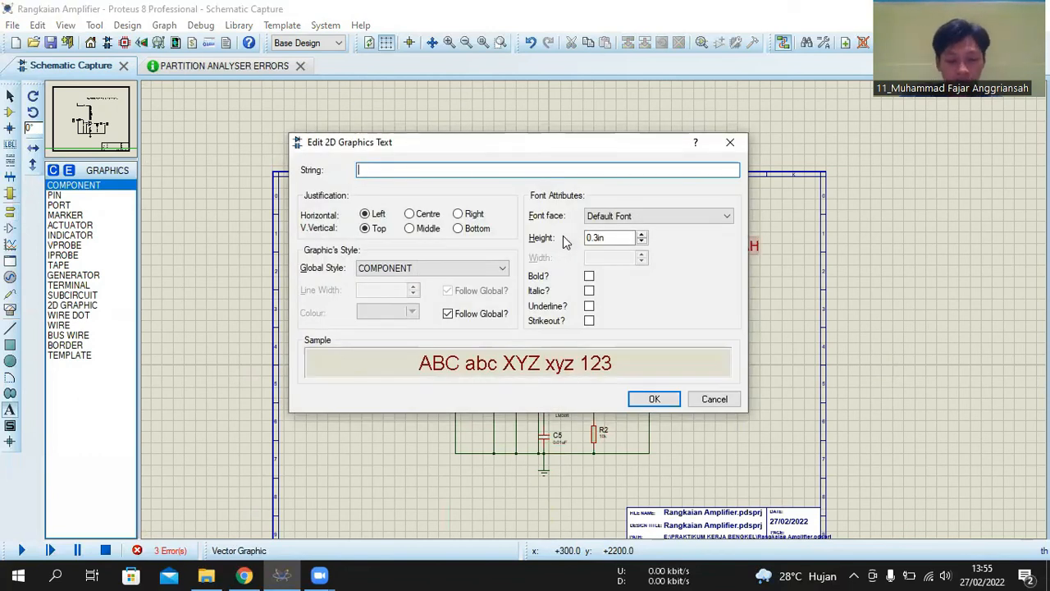
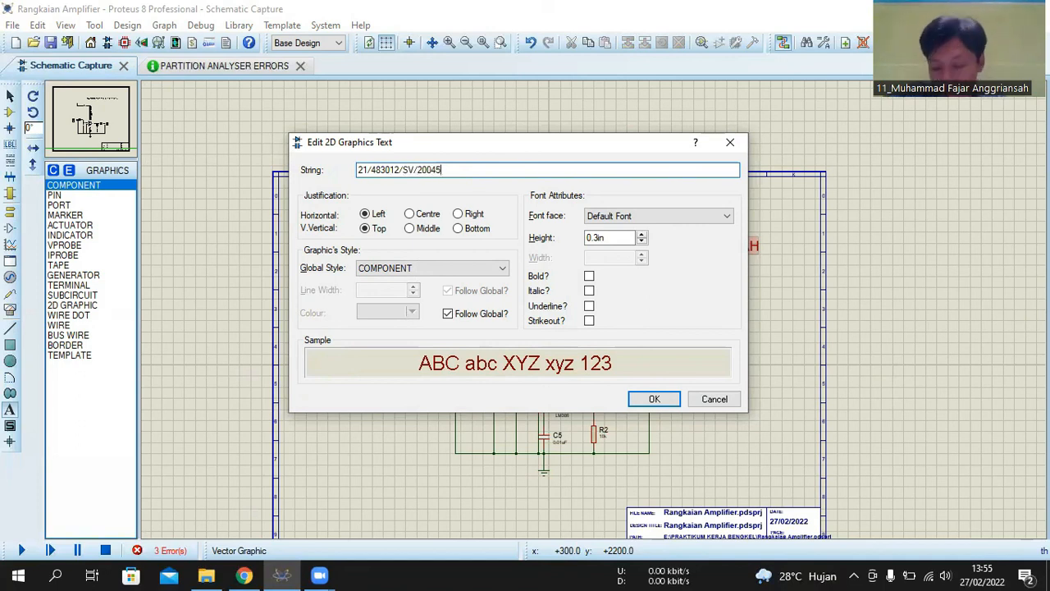
{"action": "key", "text": "Return"}
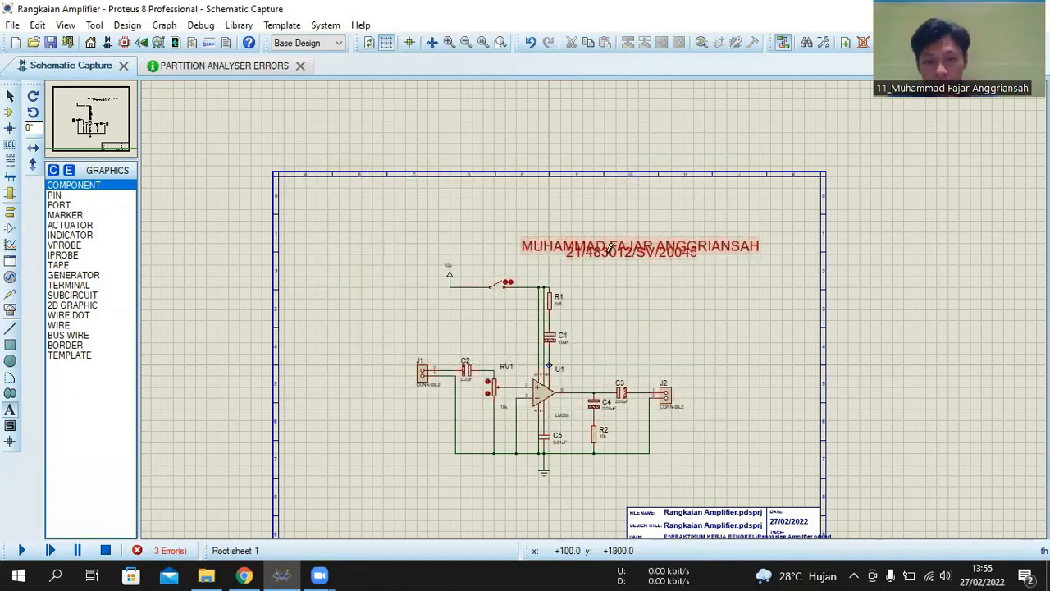
- Move the name text up and to the left, clear of the student number, near the sheet's upper border
{"action": "left_click", "coordinate": [10, 98]}
{"action": "left_click", "coordinate": [533, 250]}
{"action": "left_click_drag", "start_coordinate": [534, 251], "coordinate": [433, 215]}
{"action": "scroll", "coordinate": [433, 215], "scroll_direction": "up", "scroll_amount": 1}
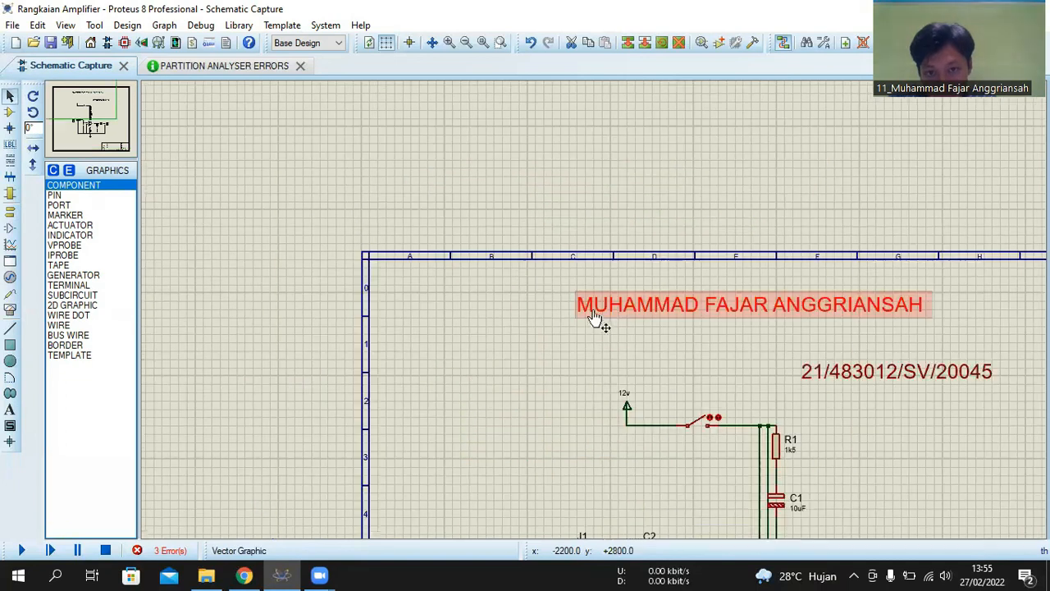
- Shift the name text slightly to the right and place the student number text centred directly beneath it
{"action": "left_click_drag", "start_coordinate": [757, 307], "coordinate": [784, 306]}
{"action": "left_click", "coordinate": [785, 327]}
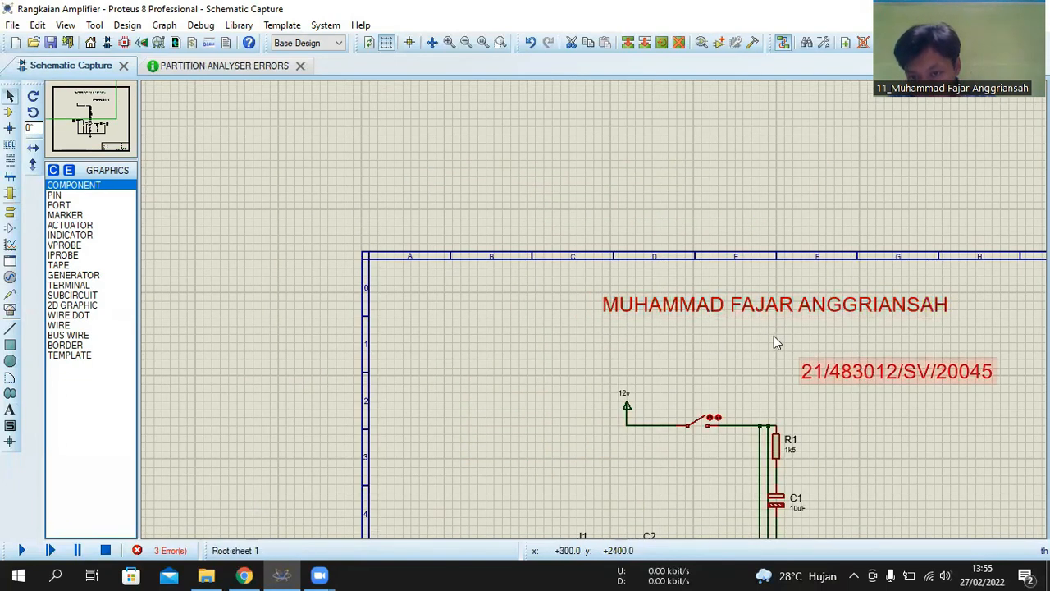
{"action": "left_click_drag", "start_coordinate": [858, 377], "coordinate": [742, 336]}
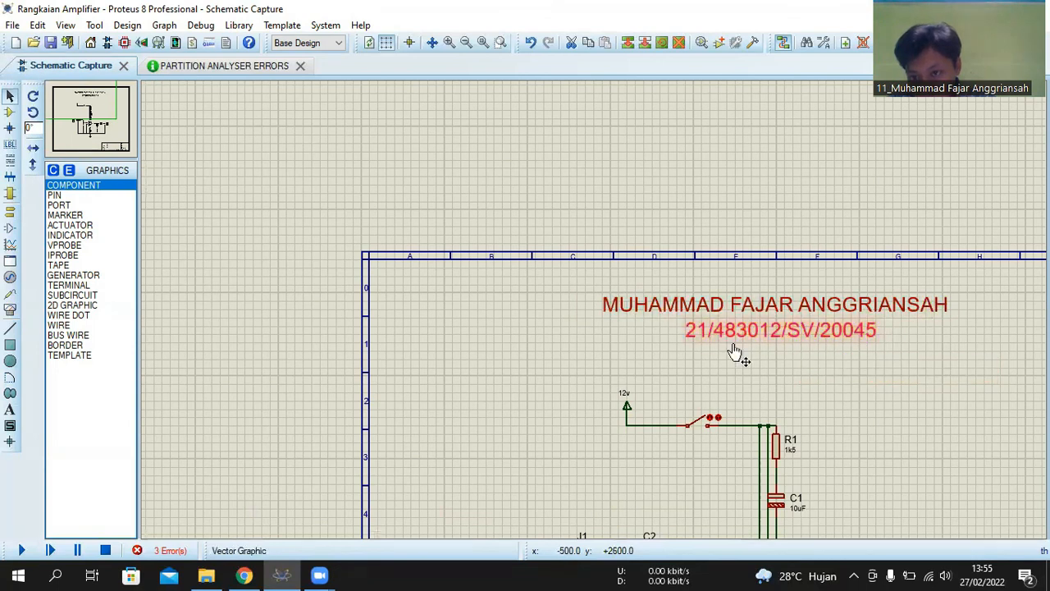
- Select the whole amplifier circuit and move it up the sheet, just below the student number text
{"action": "scroll", "coordinate": [736, 351], "scroll_direction": "down", "scroll_amount": 2}
{"action": "scroll", "coordinate": [520, 311], "scroll_direction": "down", "scroll_amount": 1}
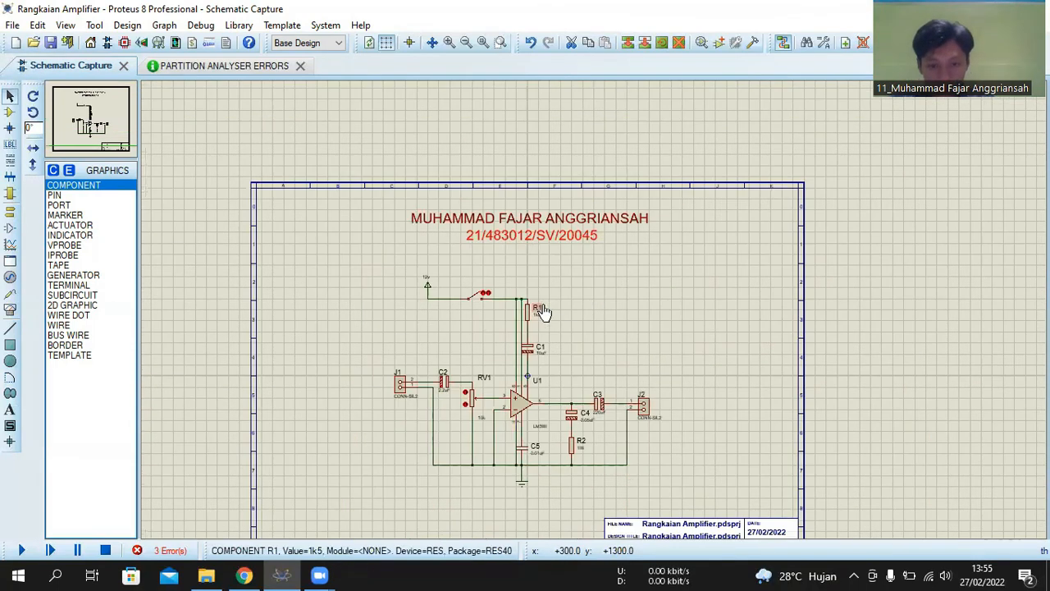
{"action": "left_click_drag", "start_coordinate": [367, 259], "coordinate": [749, 520]}
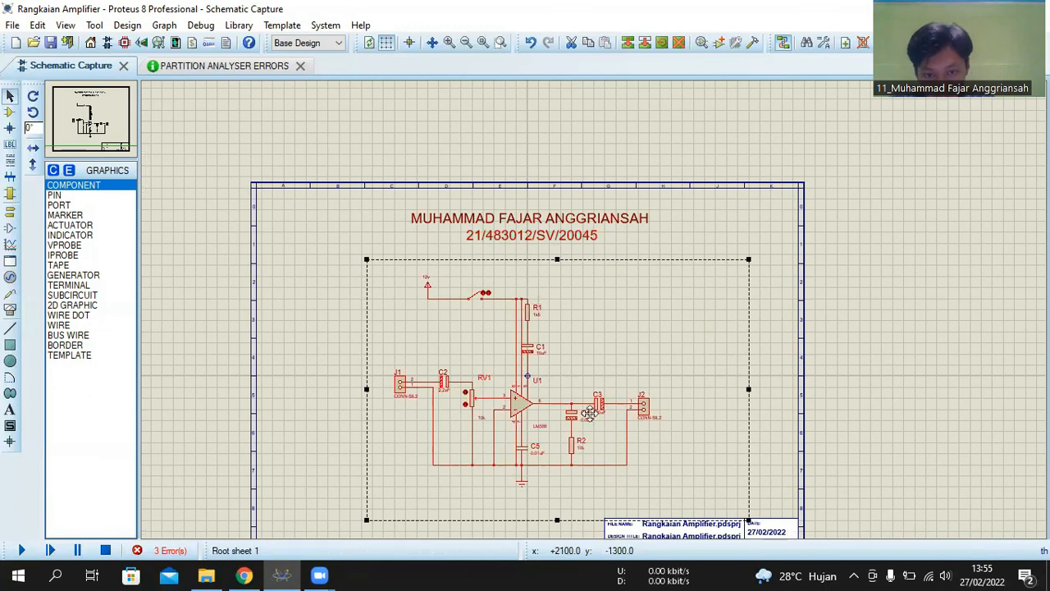
{"action": "left_click_drag", "start_coordinate": [553, 369], "coordinate": [556, 337]}
{"action": "left_click", "coordinate": [918, 343]}
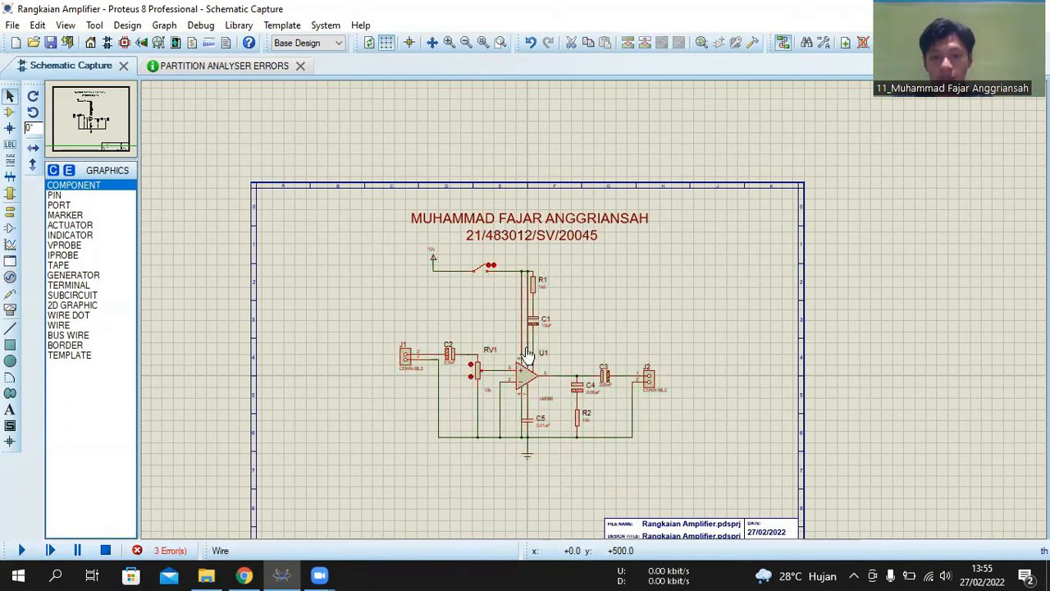
- Examine the layout of the finished sheet, including the heading texts, the amplifier circuit and the title block
{"action": "scroll", "coordinate": [527, 353], "scroll_direction": "up", "scroll_amount": 1}
{"action": "scroll", "coordinate": [600, 310], "scroll_direction": "down", "scroll_amount": 2}
{"action": "scroll", "coordinate": [603, 305], "scroll_direction": "down", "scroll_amount": 1}
{"action": "scroll", "coordinate": [606, 299], "scroll_direction": "up", "scroll_amount": 2}
{"action": "scroll", "coordinate": [608, 296], "scroll_direction": "down", "scroll_amount": 2}
{"action": "scroll", "coordinate": [607, 296], "scroll_direction": "down", "scroll_amount": 1}
{"action": "scroll", "coordinate": [595, 312], "scroll_direction": "up", "scroll_amount": 2}
{"action": "scroll", "coordinate": [574, 337], "scroll_direction": "down", "scroll_amount": 1}
{"action": "scroll", "coordinate": [549, 363], "scroll_direction": "up", "scroll_amount": 1}
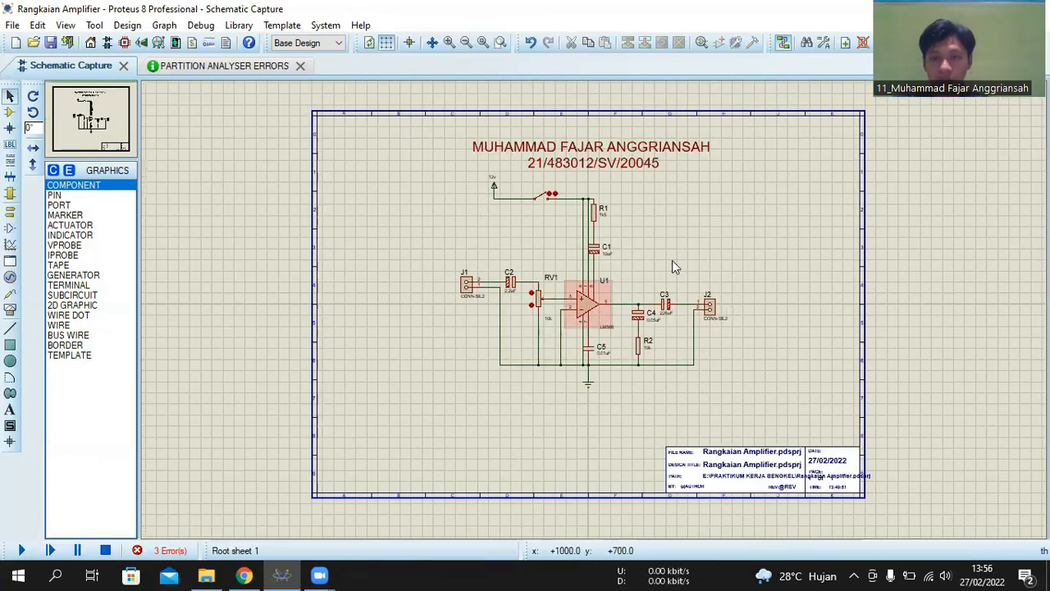